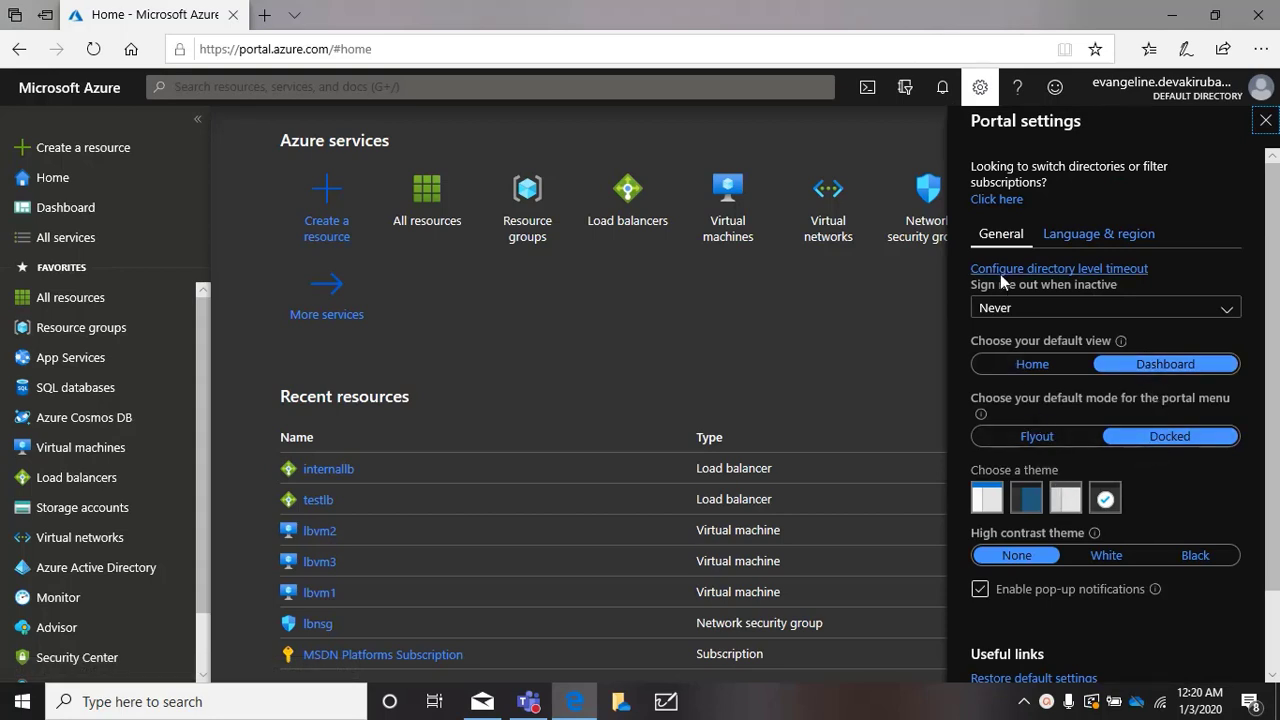
Close Portal settings and go to the Resource groups page.
click(979, 88)
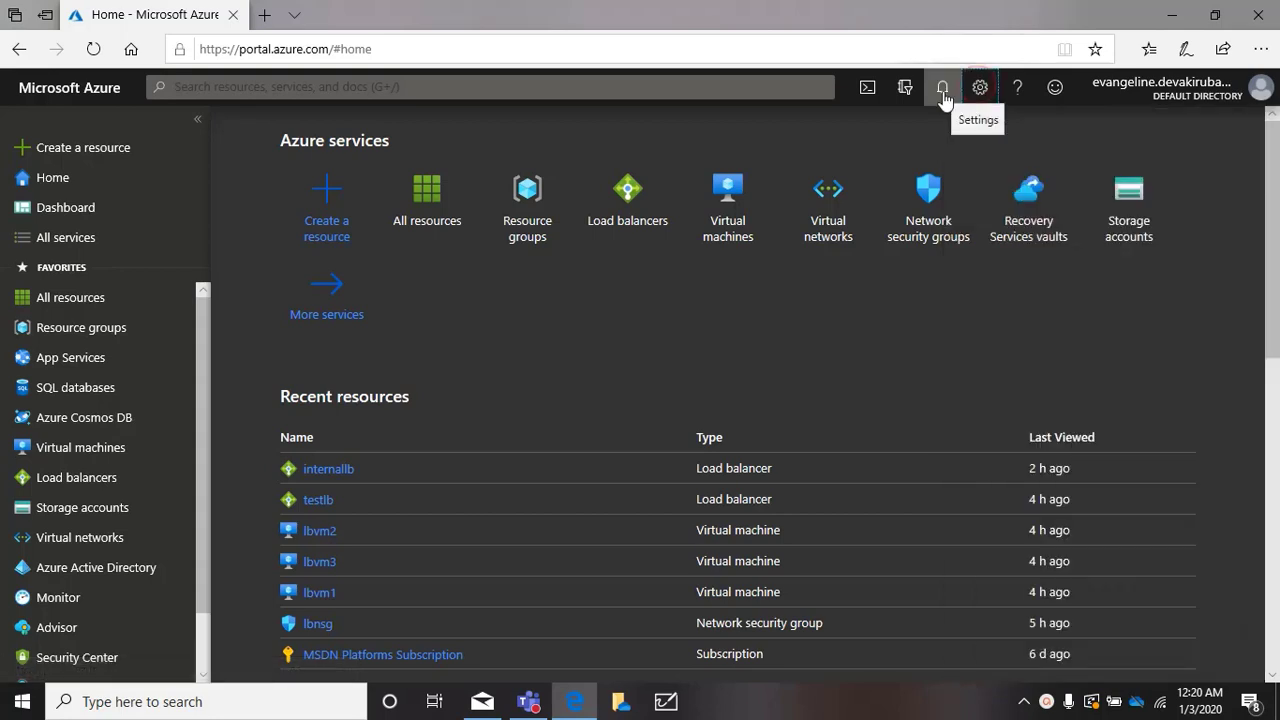
click(80, 329)
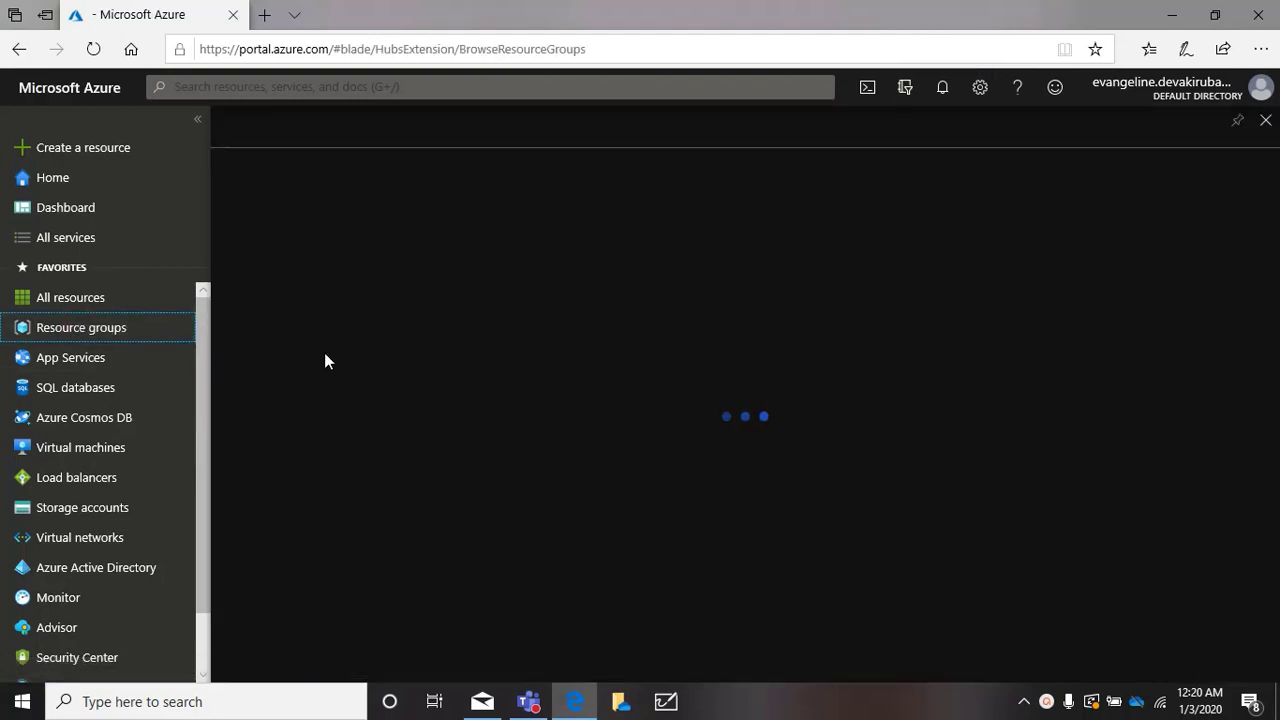
Add resource group TestRG in region (US) East US, then review and create it.
click(267, 195)
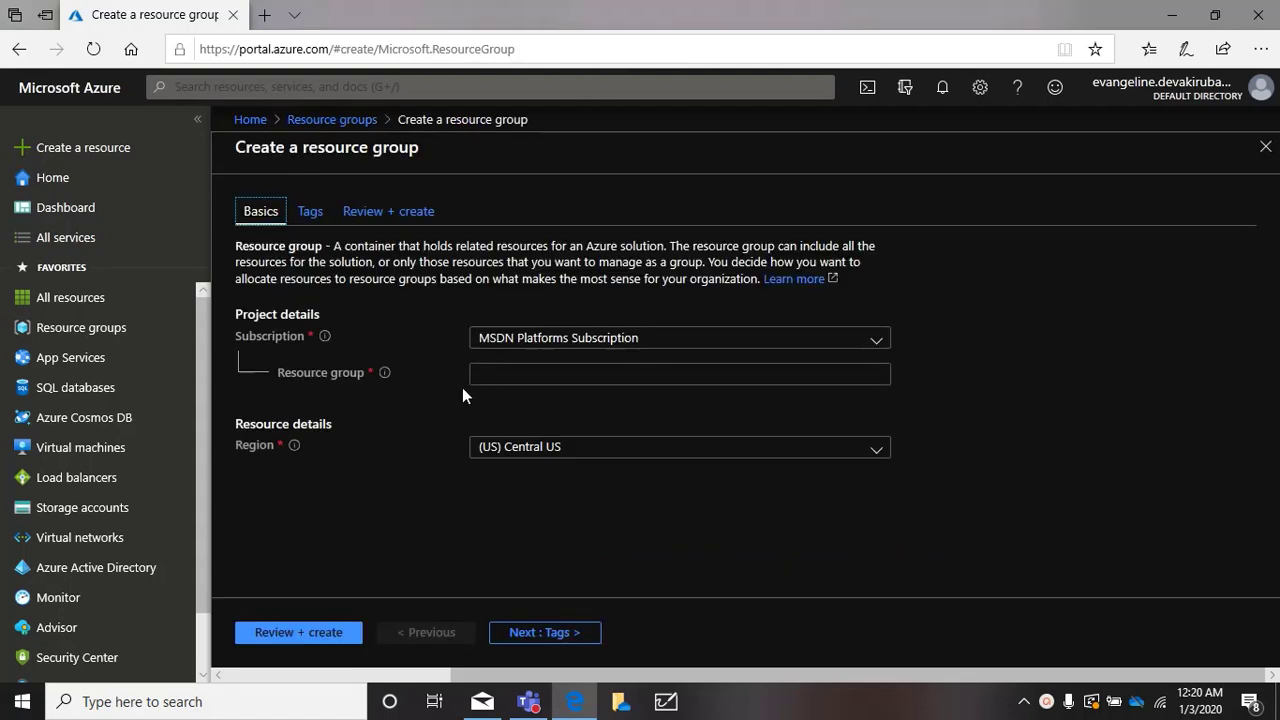
click(507, 372)
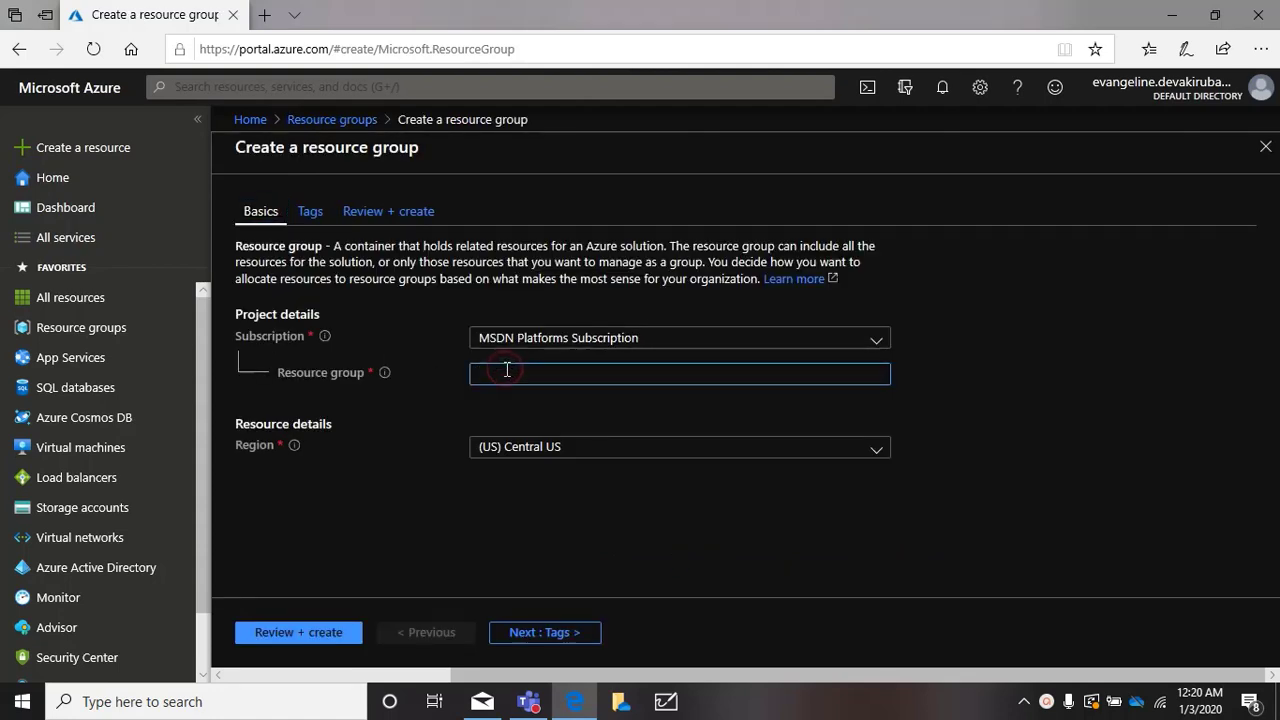
text(TestRG)
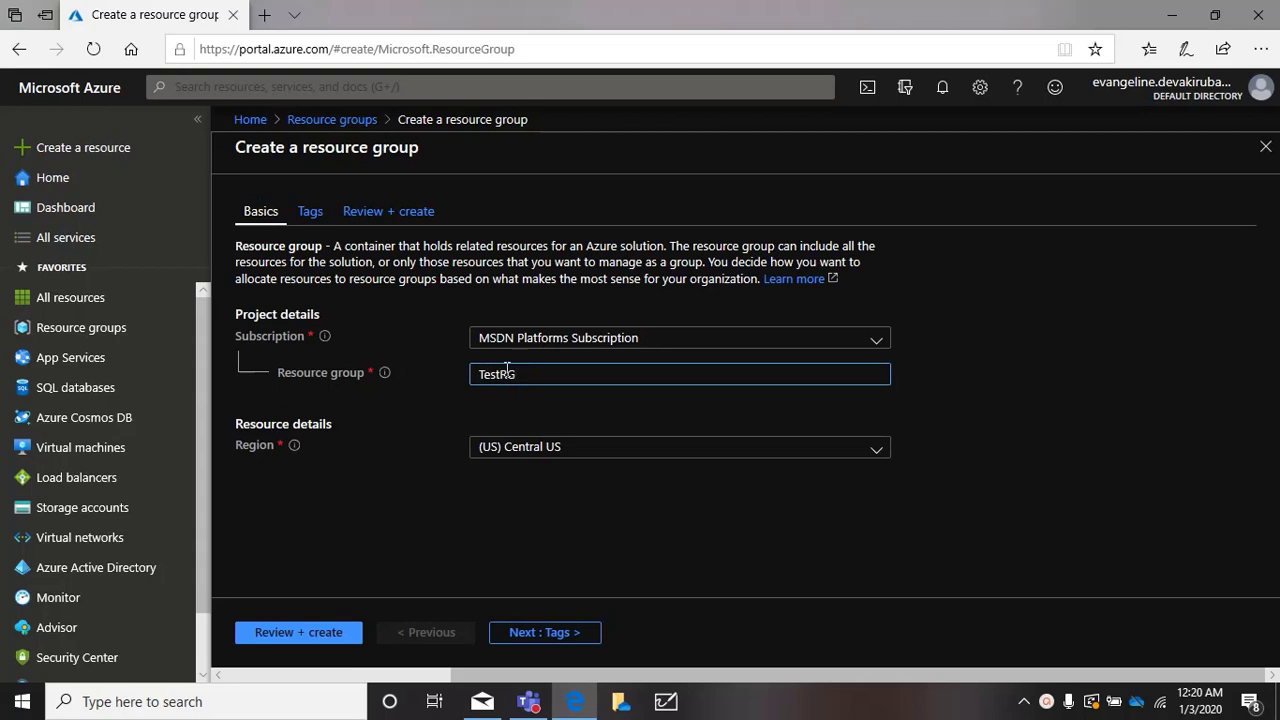
click(575, 445)
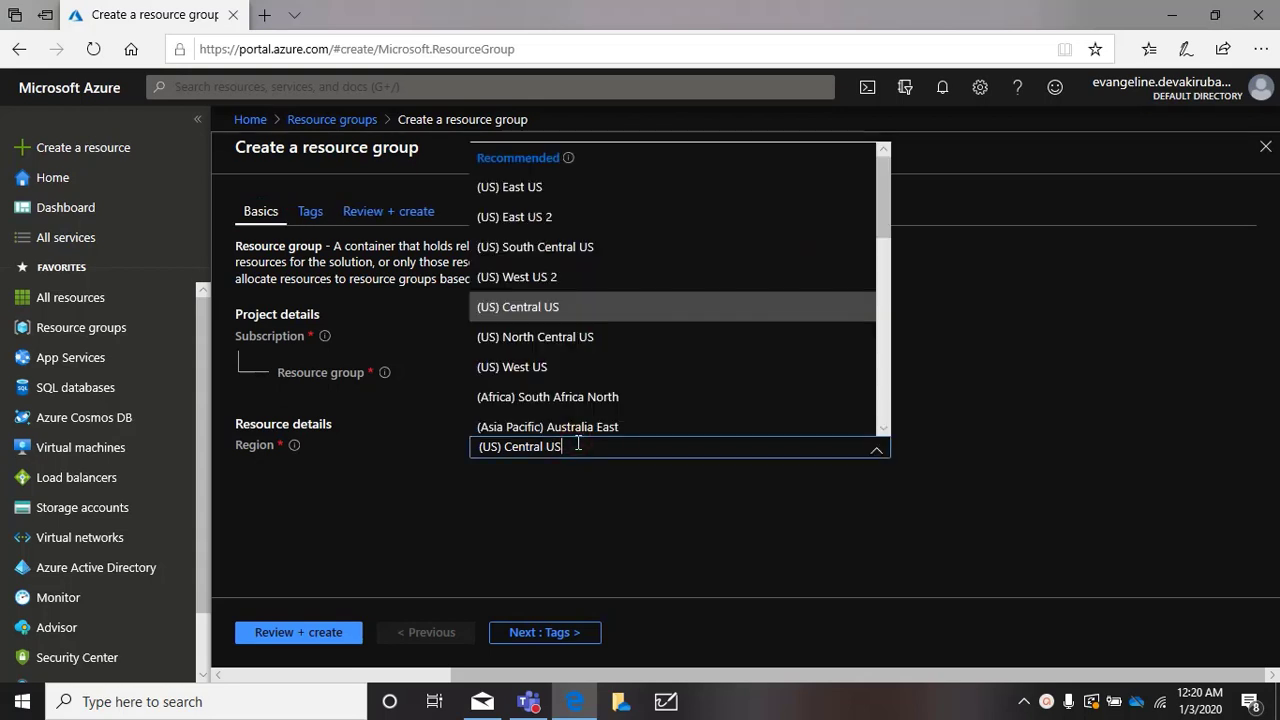
click(550, 188)
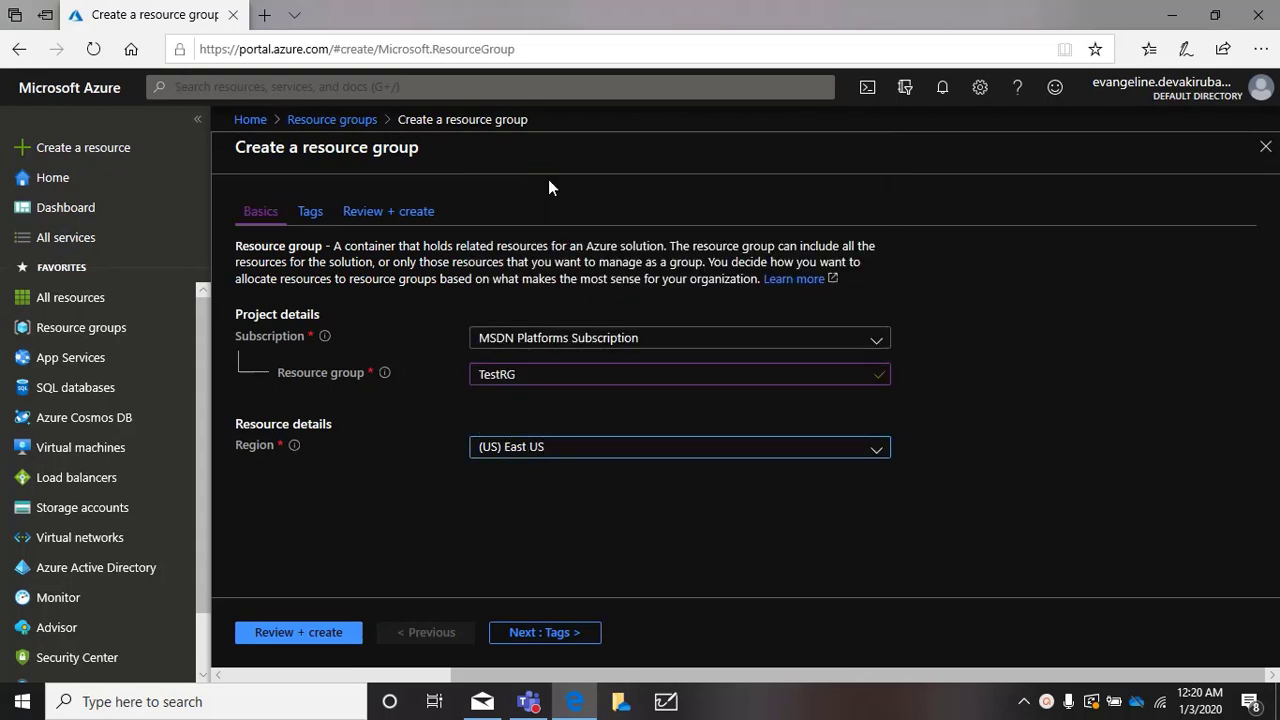
click(532, 634)
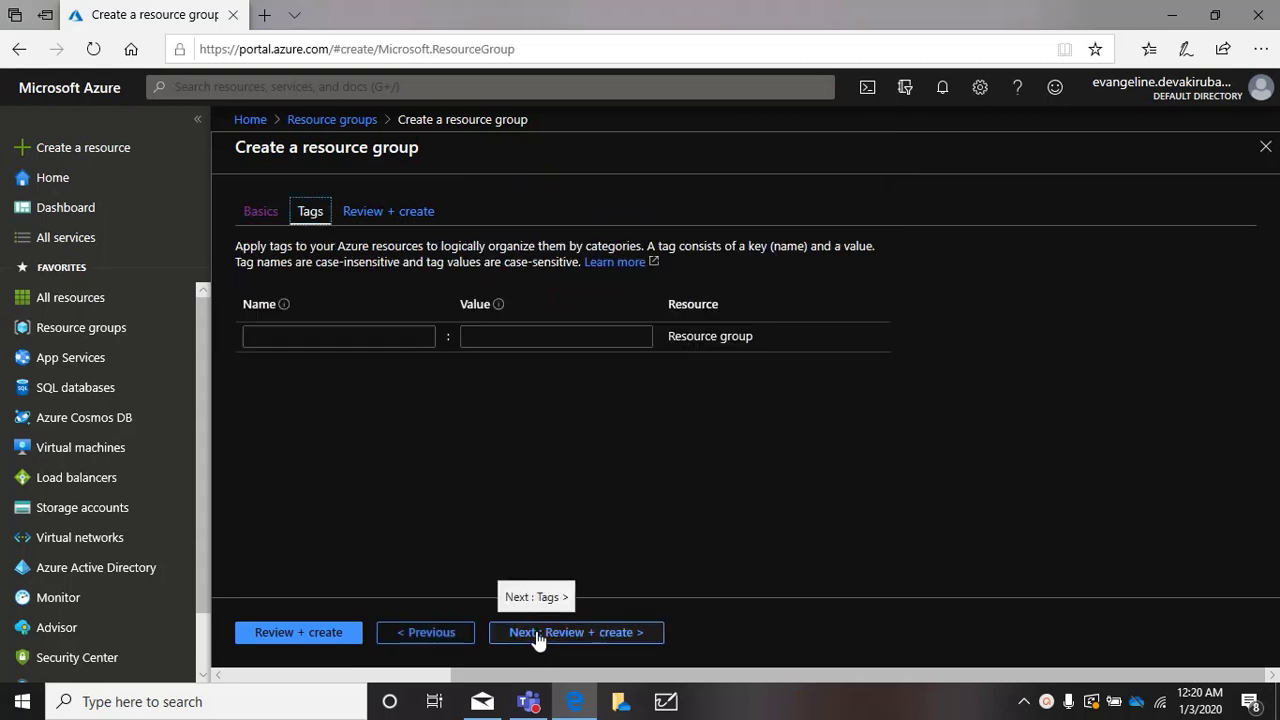
click(306, 640)
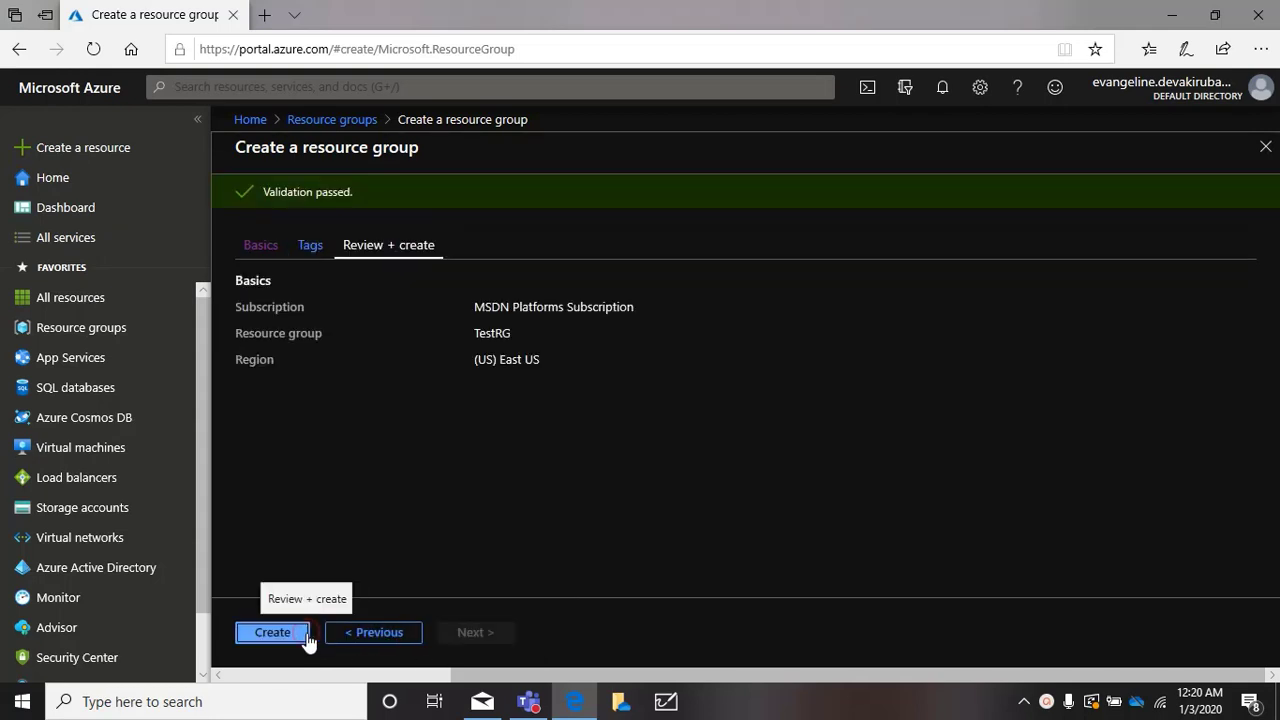
click(287, 637)
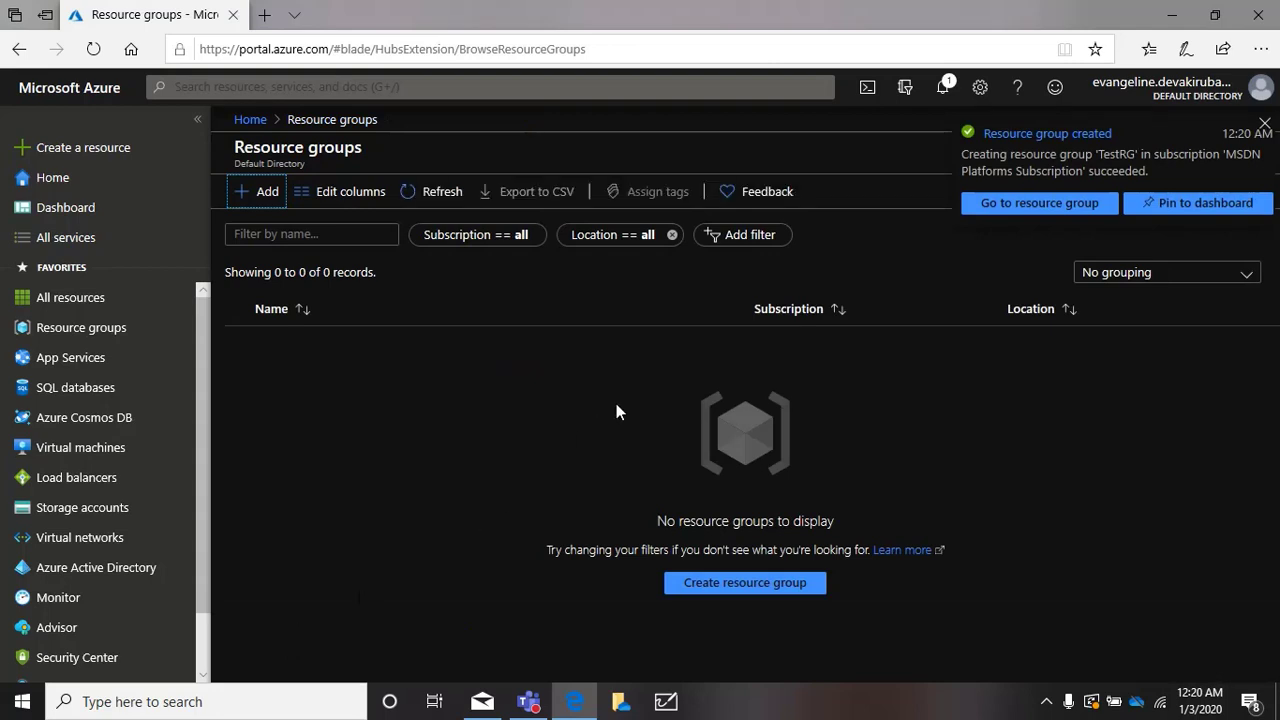
Search the portal for 'virtual' and open Virtual networks from the results.
click(625, 84)
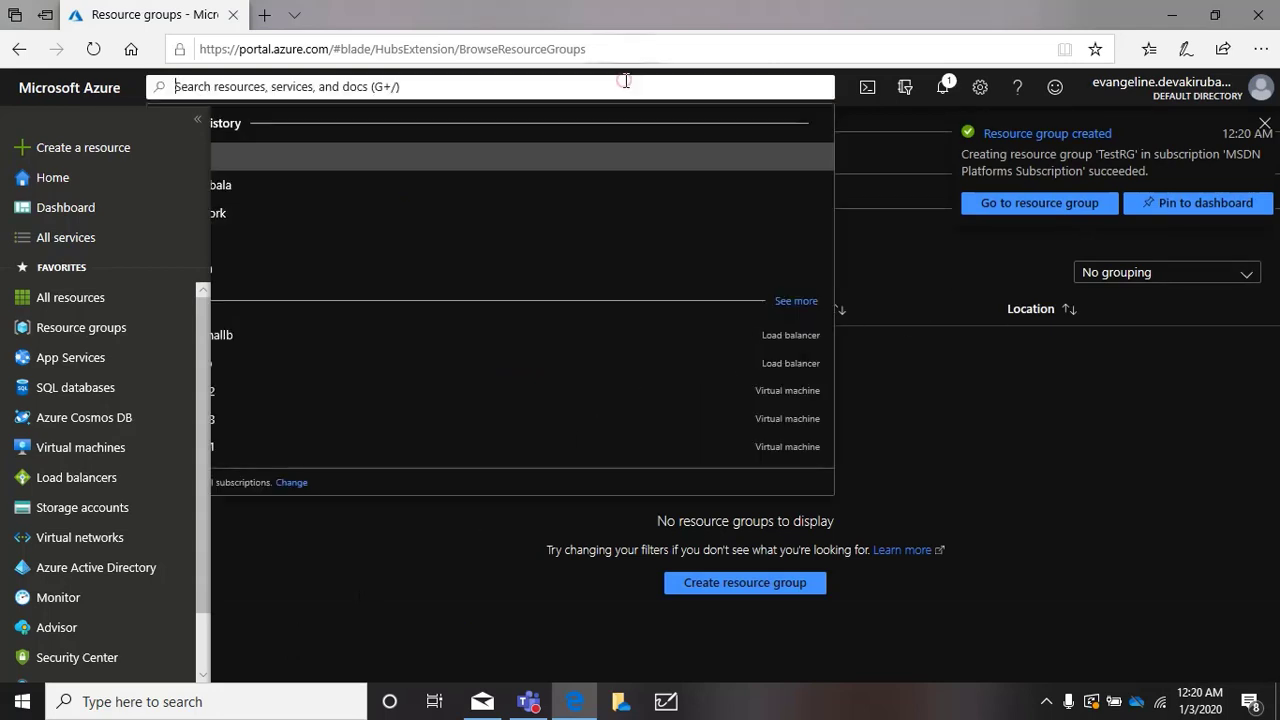
text(virt)
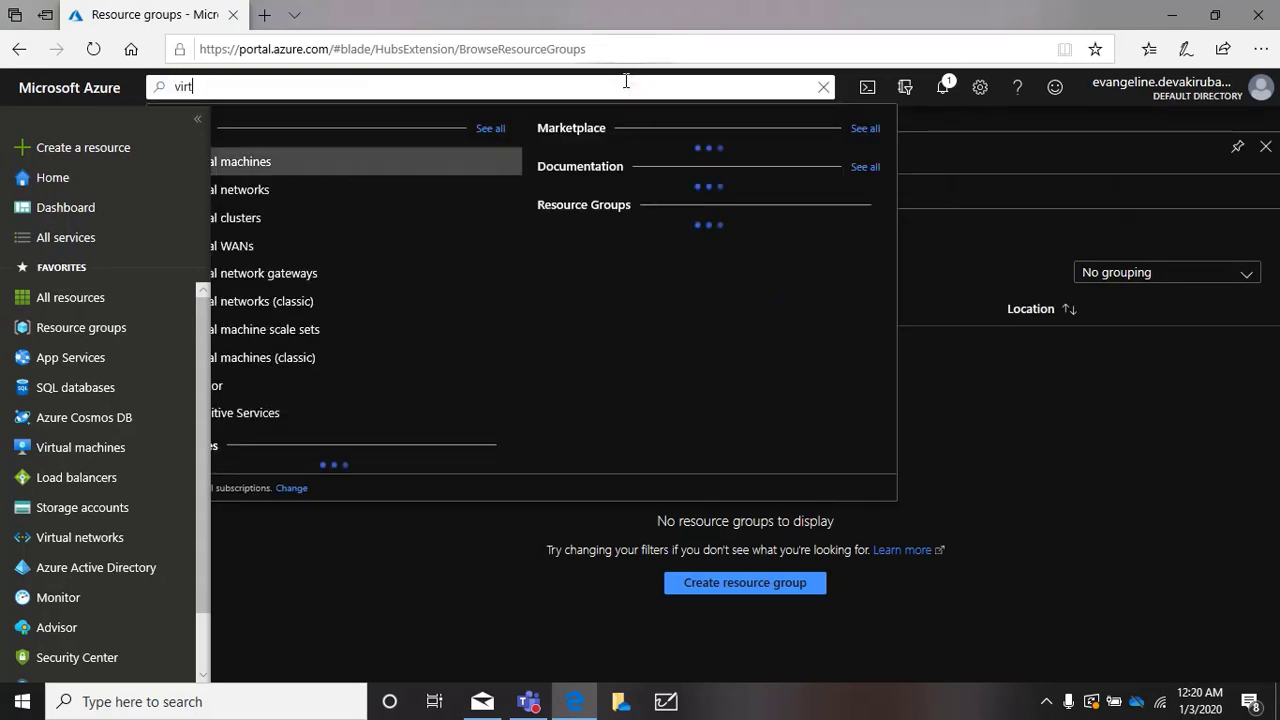
text(ual)
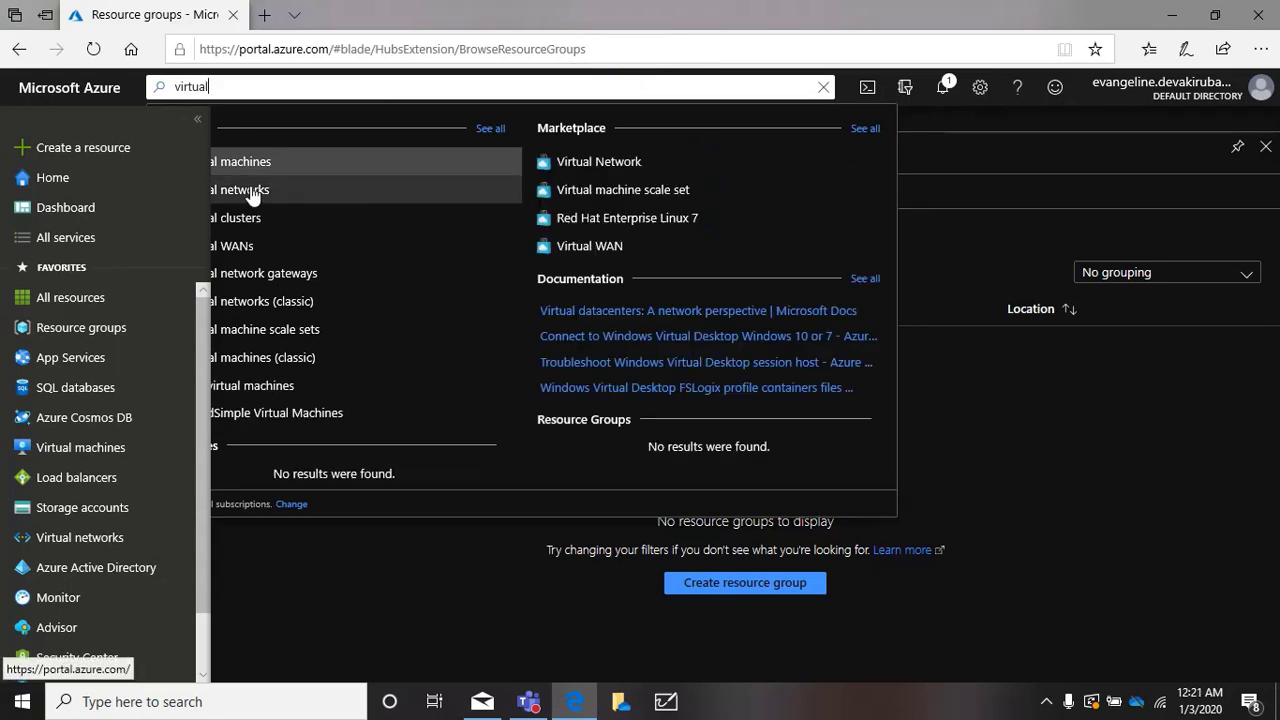
click(245, 190)
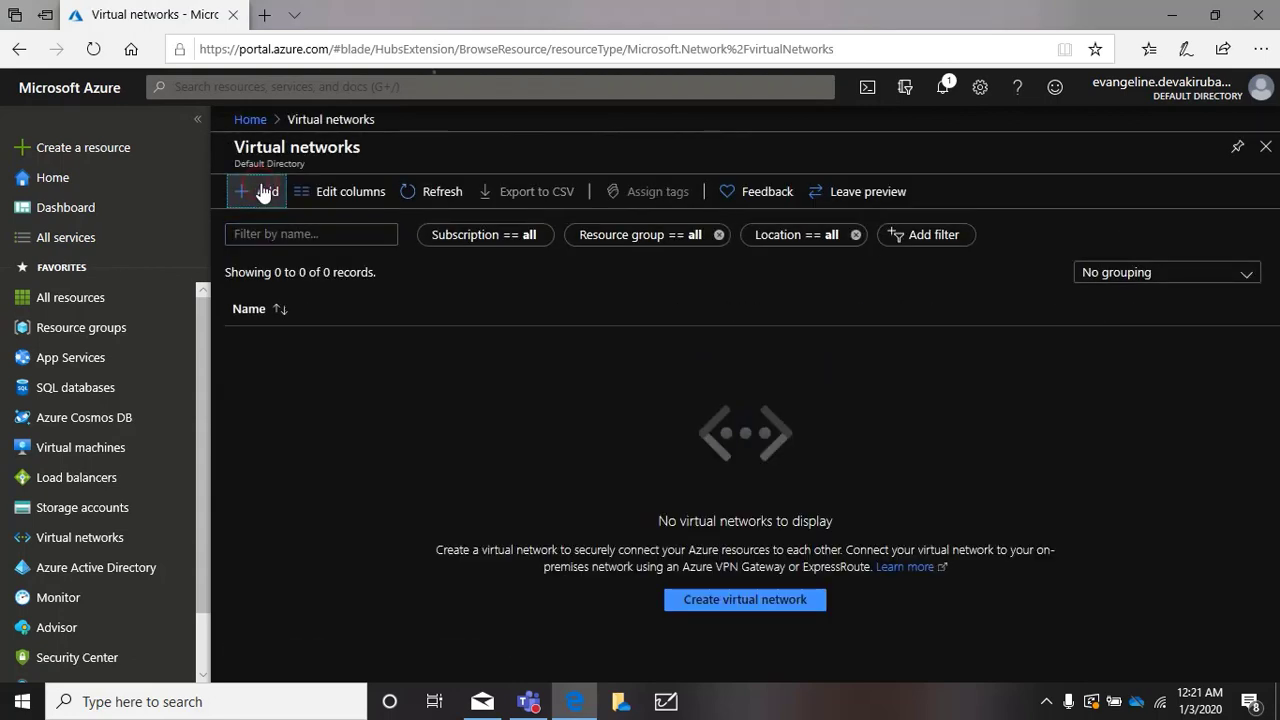
Start a new virtual network named testvnet with address space 10.0.0.0/16.
click(263, 191)
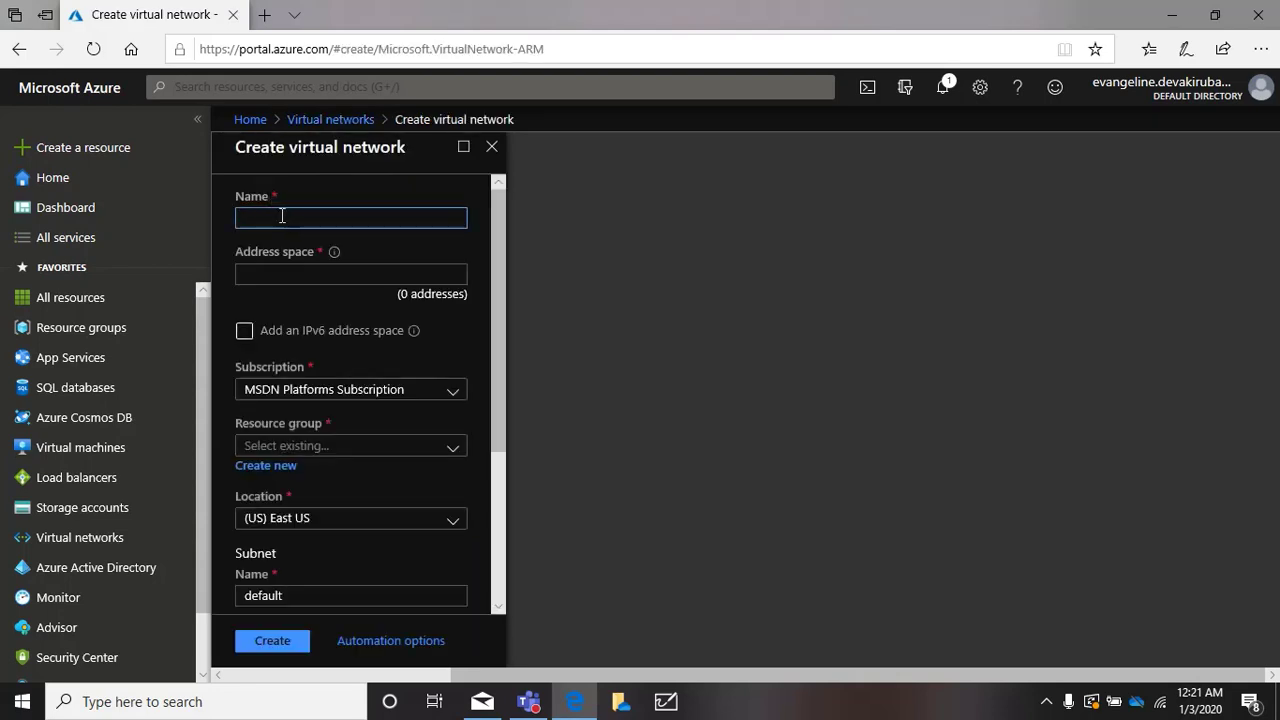
text(testvnet)
click(280, 267)
text(10.0)
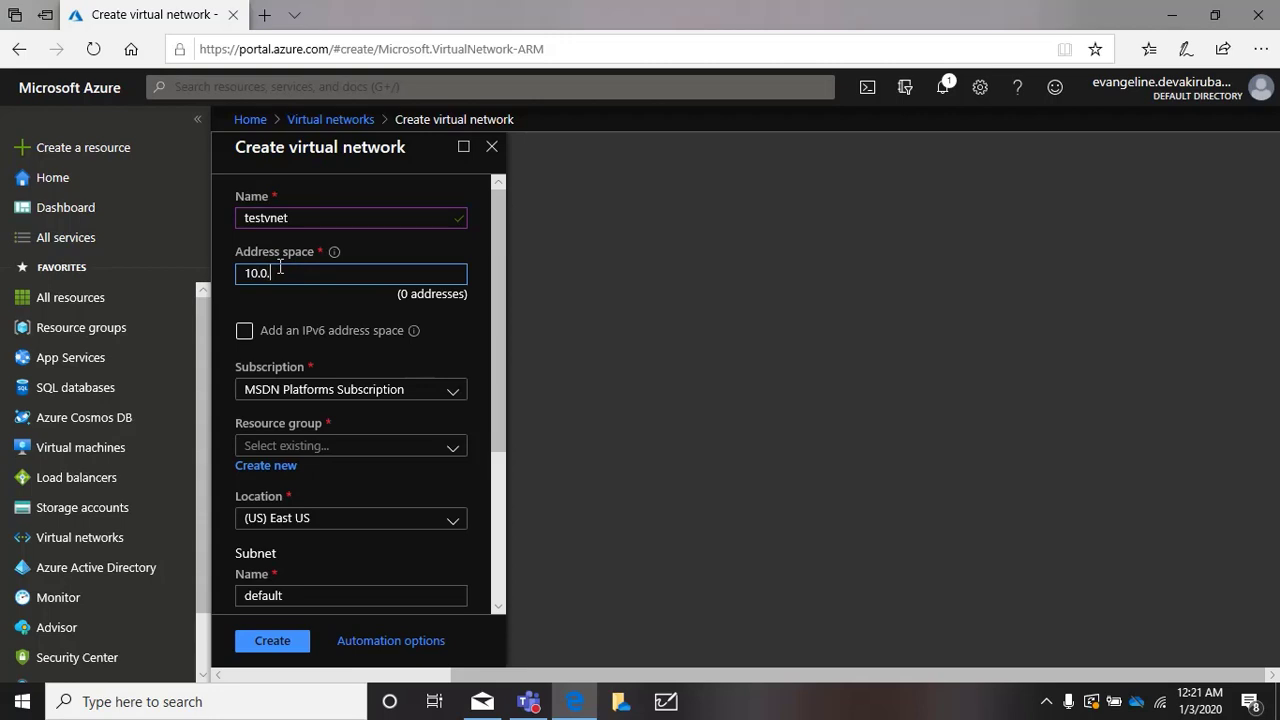
text(.0.0/16)
drag(503, 297, 507, 335)
click(465, 272)
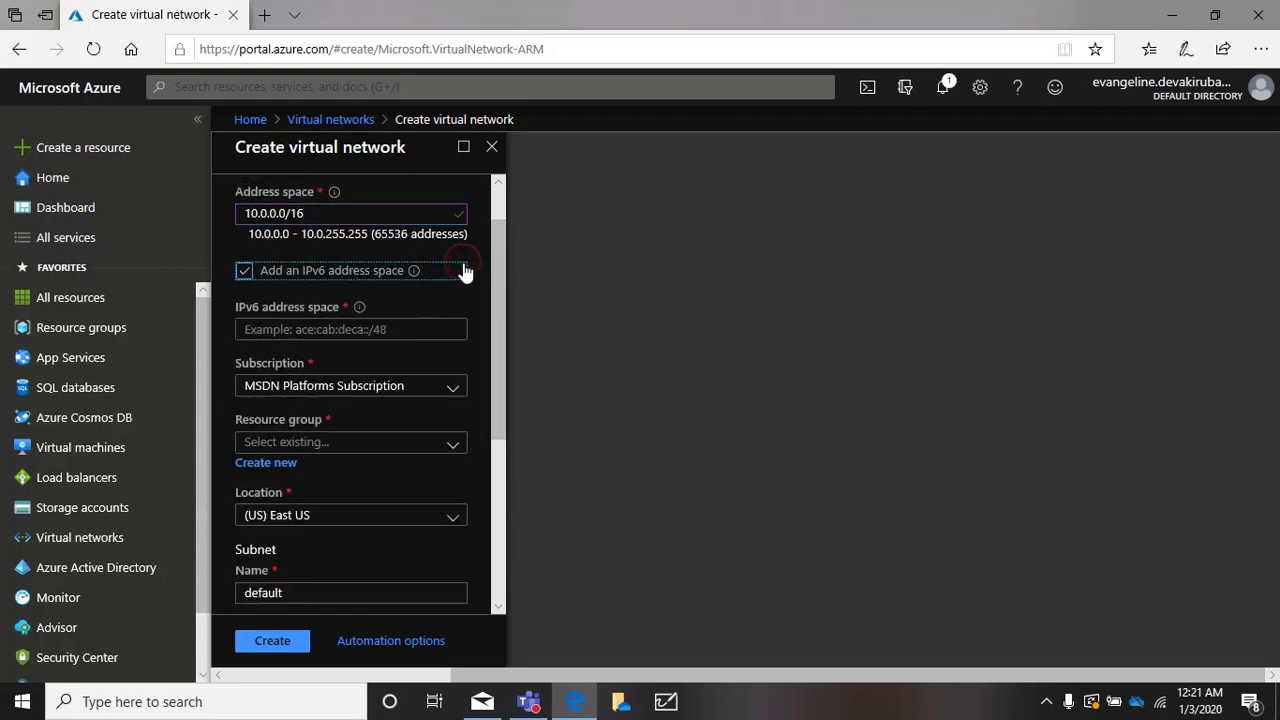
click(250, 272)
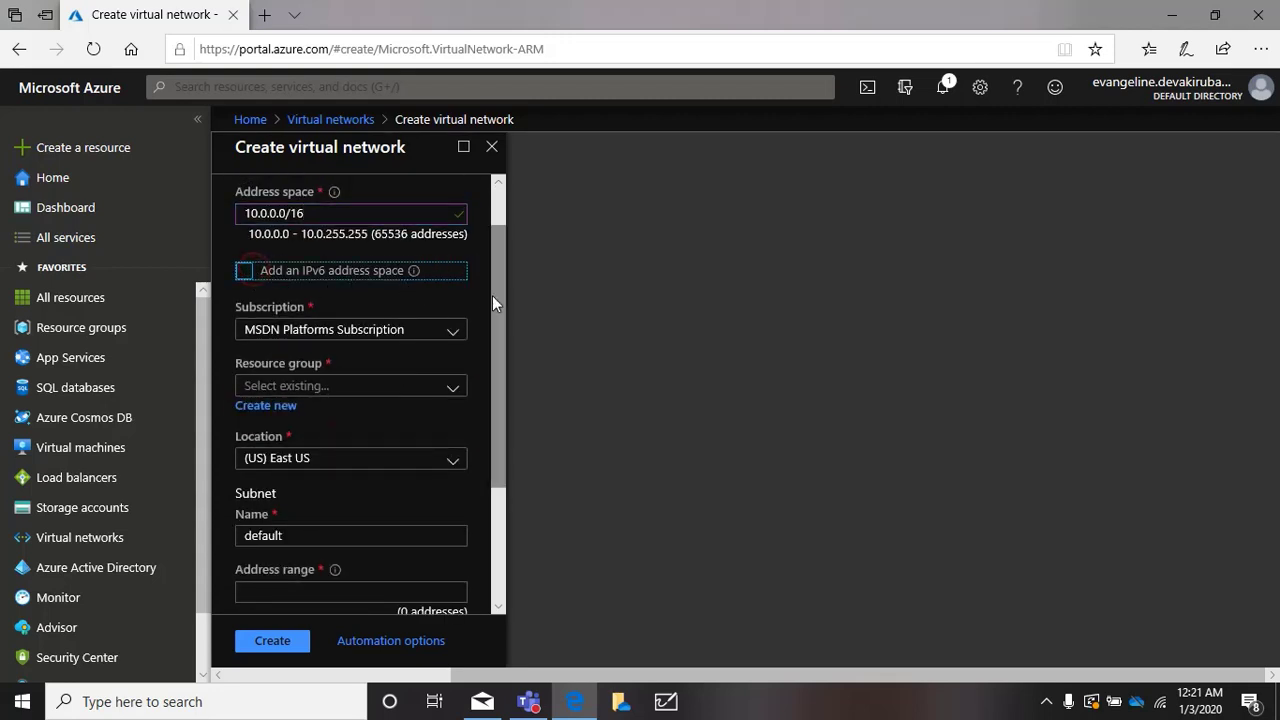
drag(492, 295, 502, 318)
scroll(503, 318, down, 1)
Put it in TestRG, rename the subnet to testsubnet with range 10.0.0.0/24, and create it.
click(453, 300)
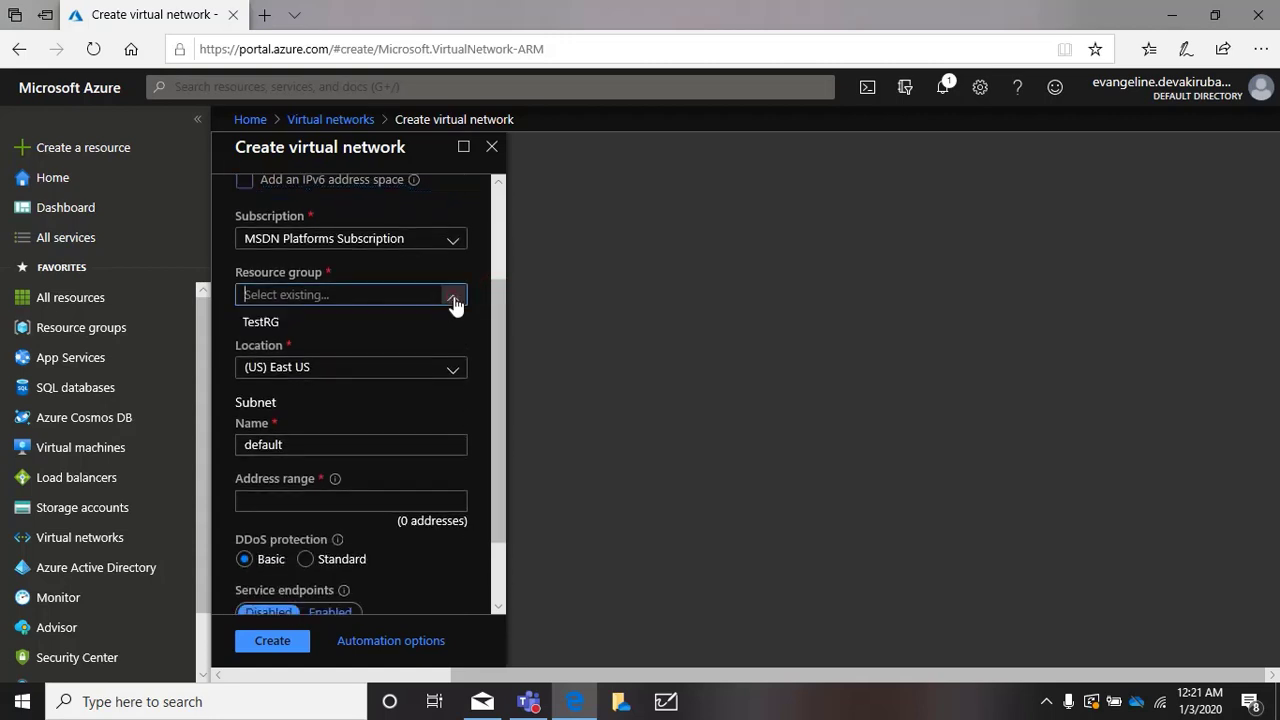
click(380, 322)
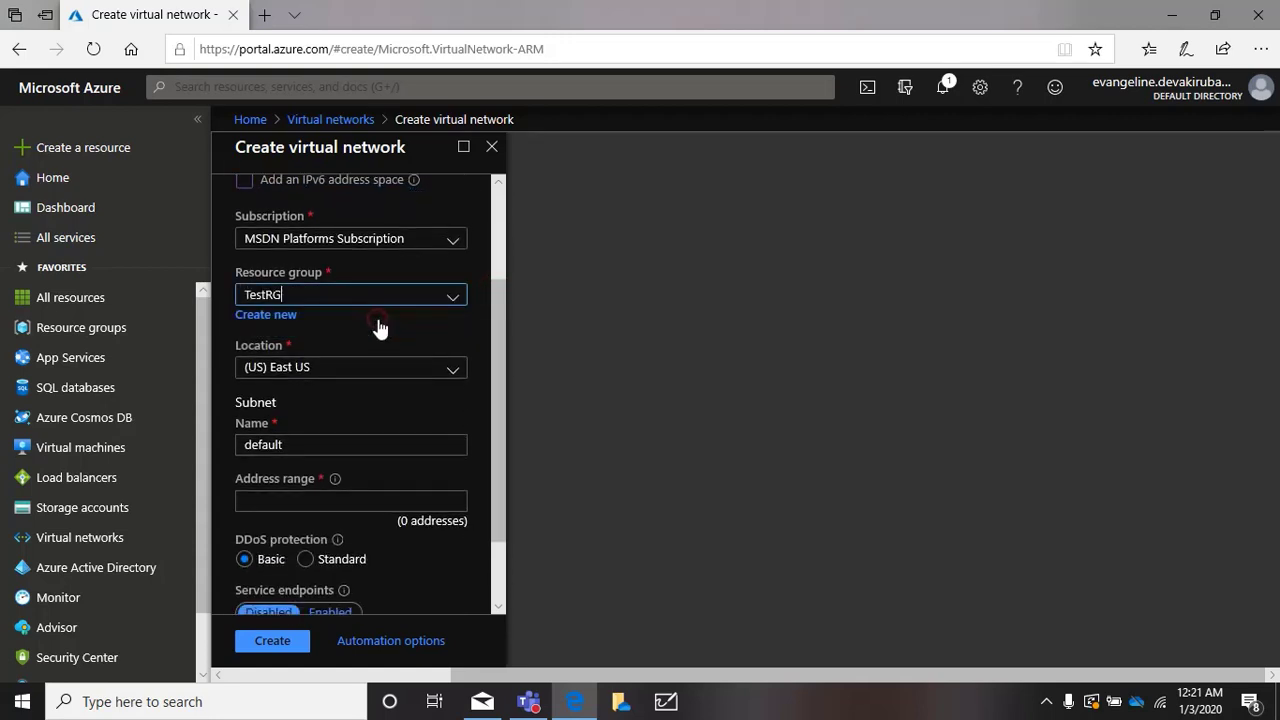
double_click(338, 446)
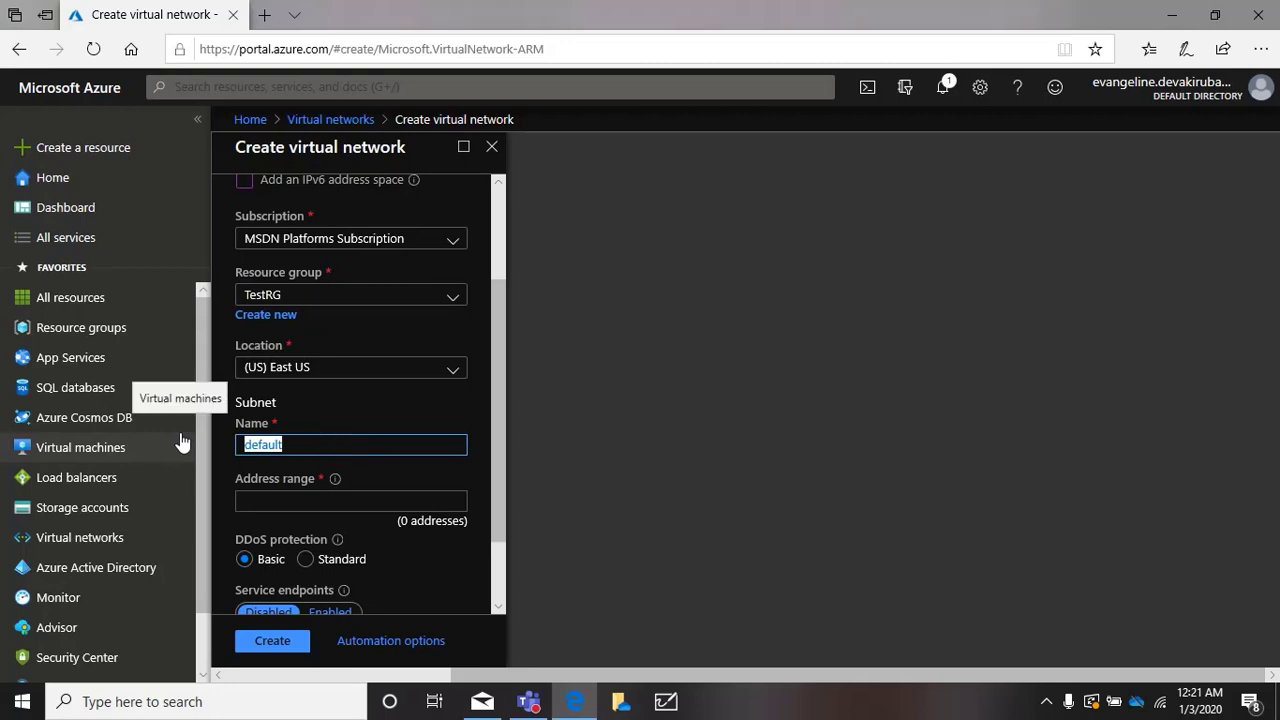
text(testsubnet)
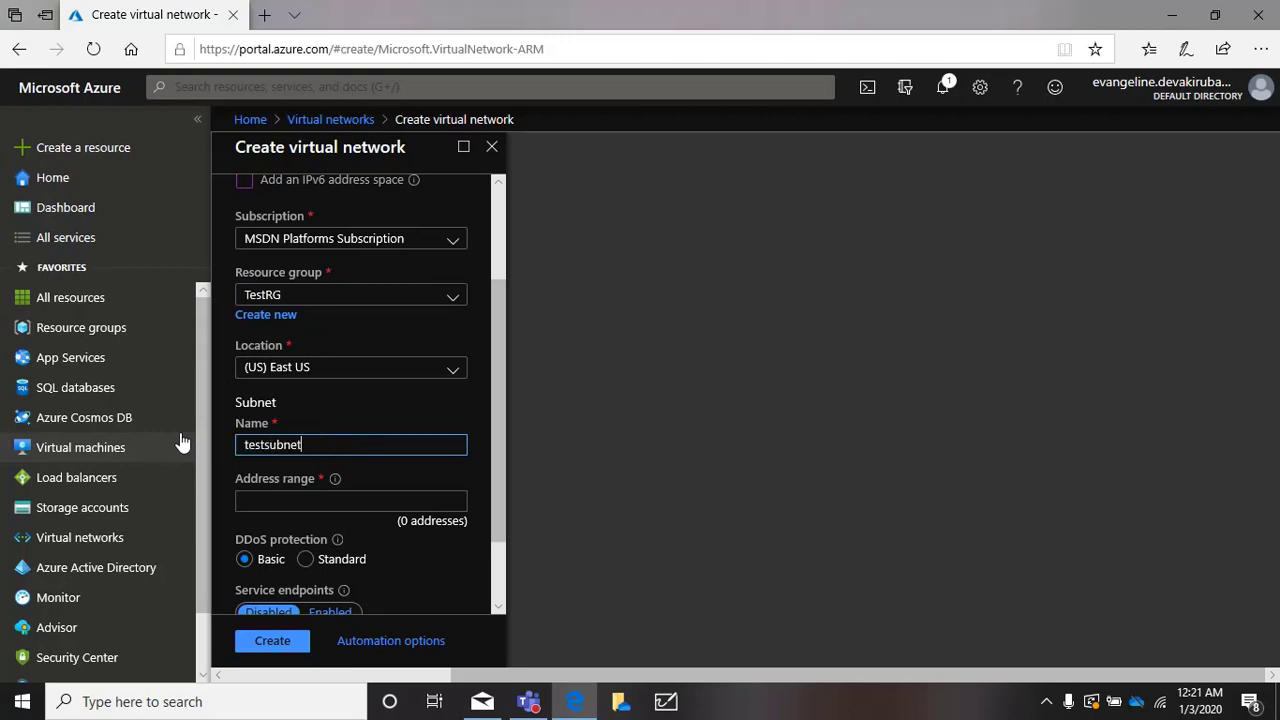
click(268, 502)
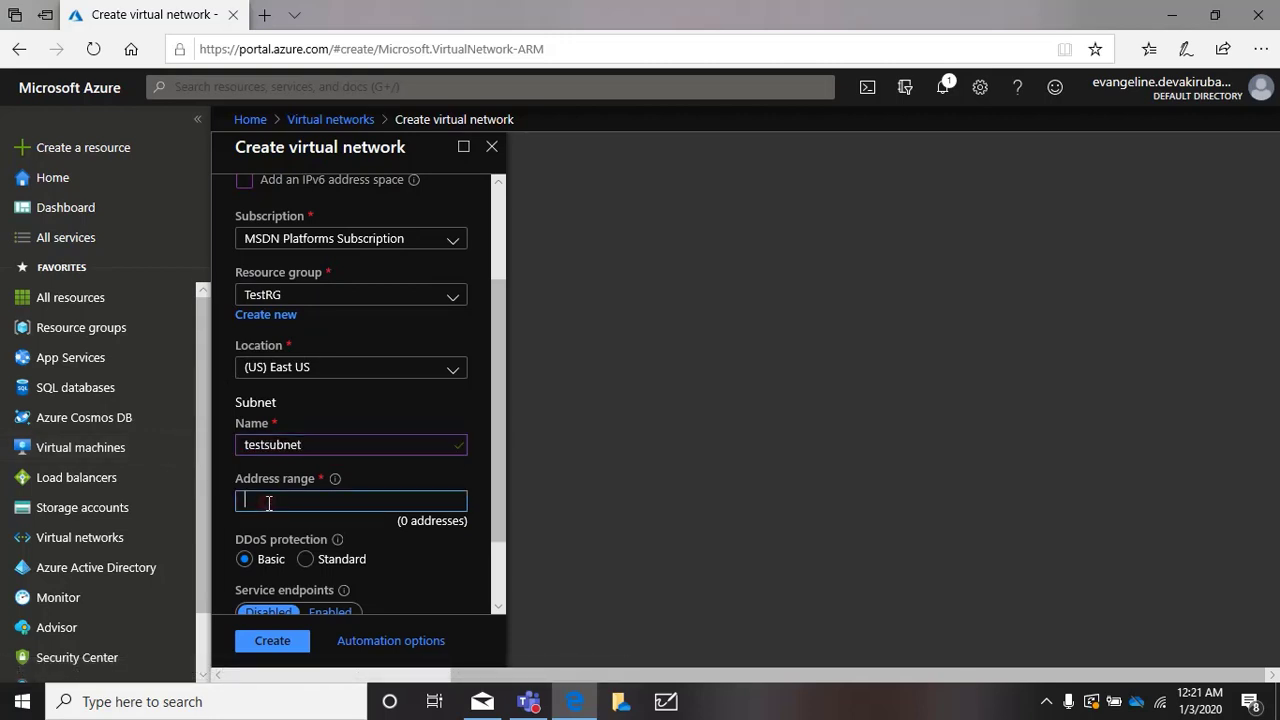
text(10.0.0.0/24)
drag(499, 440, 498, 503)
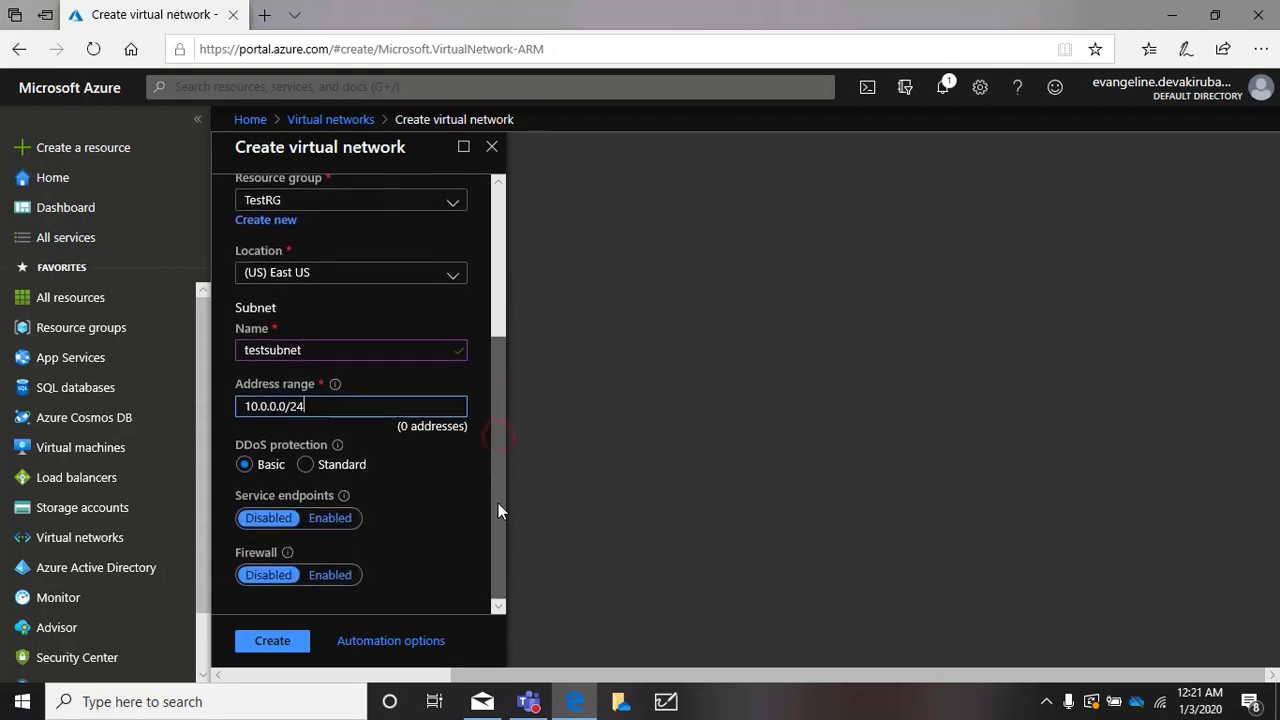
click(271, 642)
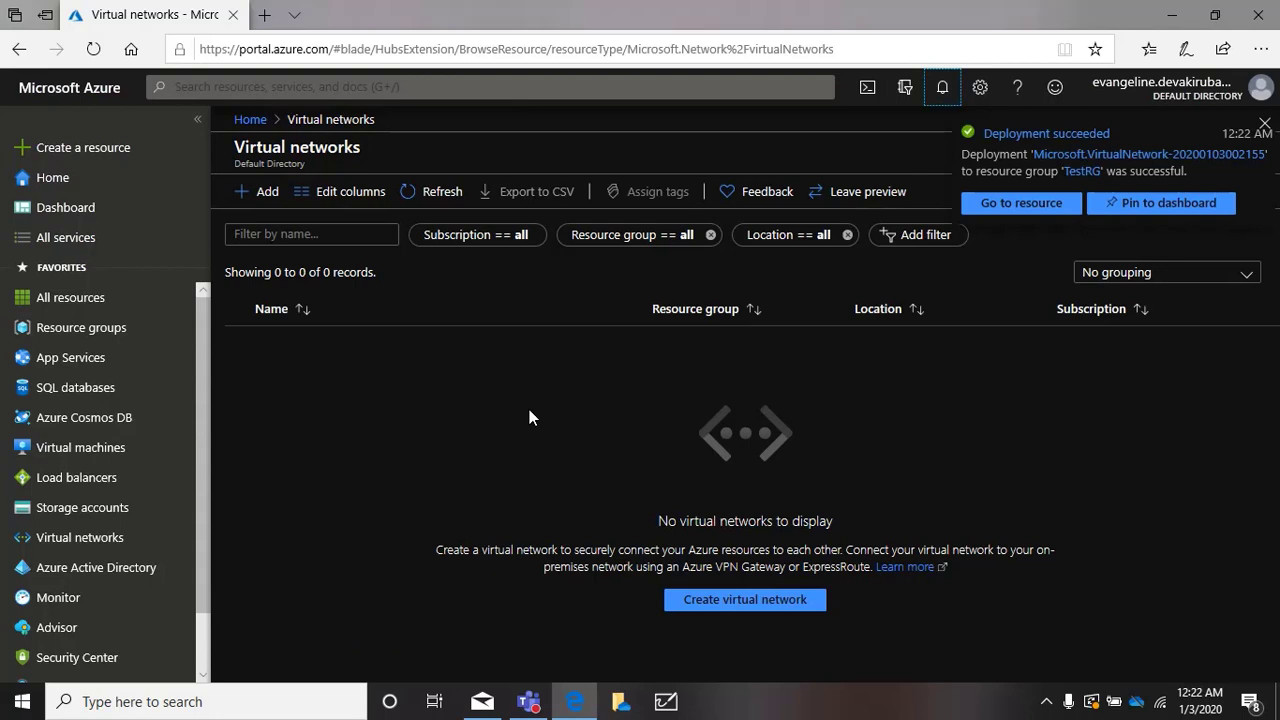
Go to the Virtual machines page from the left sidebar.
click(90, 454)
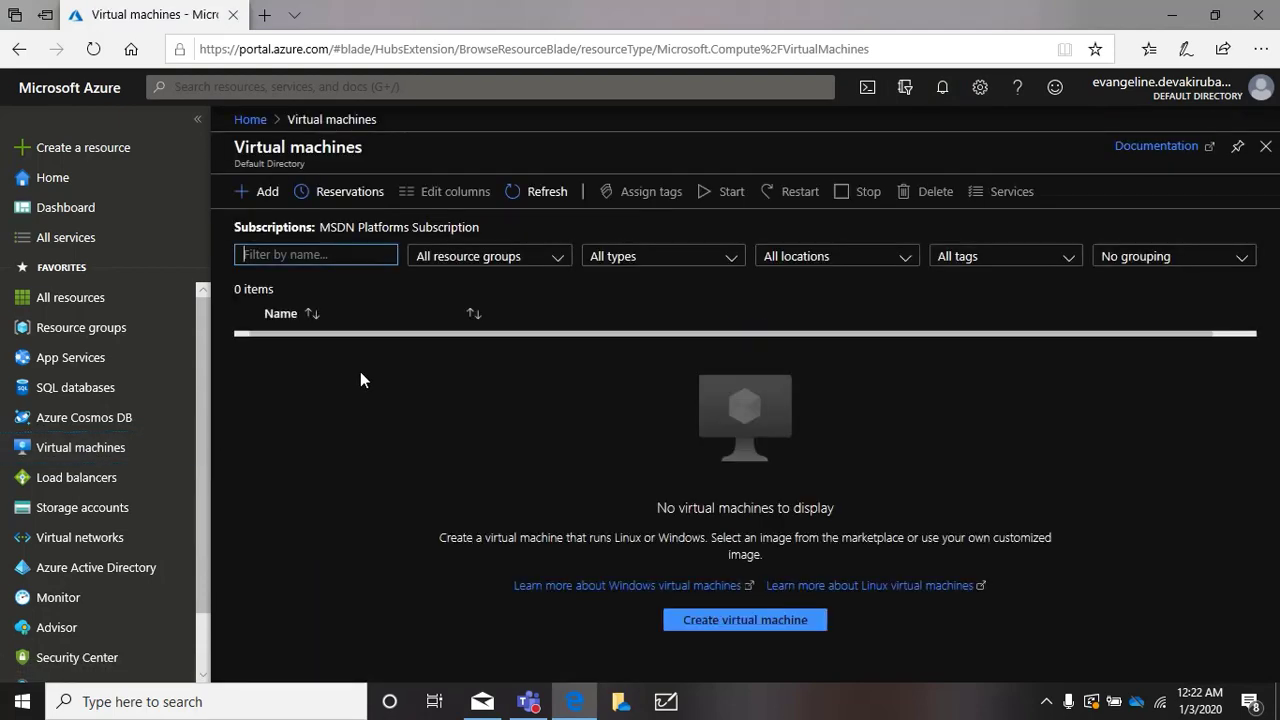
Start a new virtual machine in resource group TestRG named windowsvm.
click(262, 192)
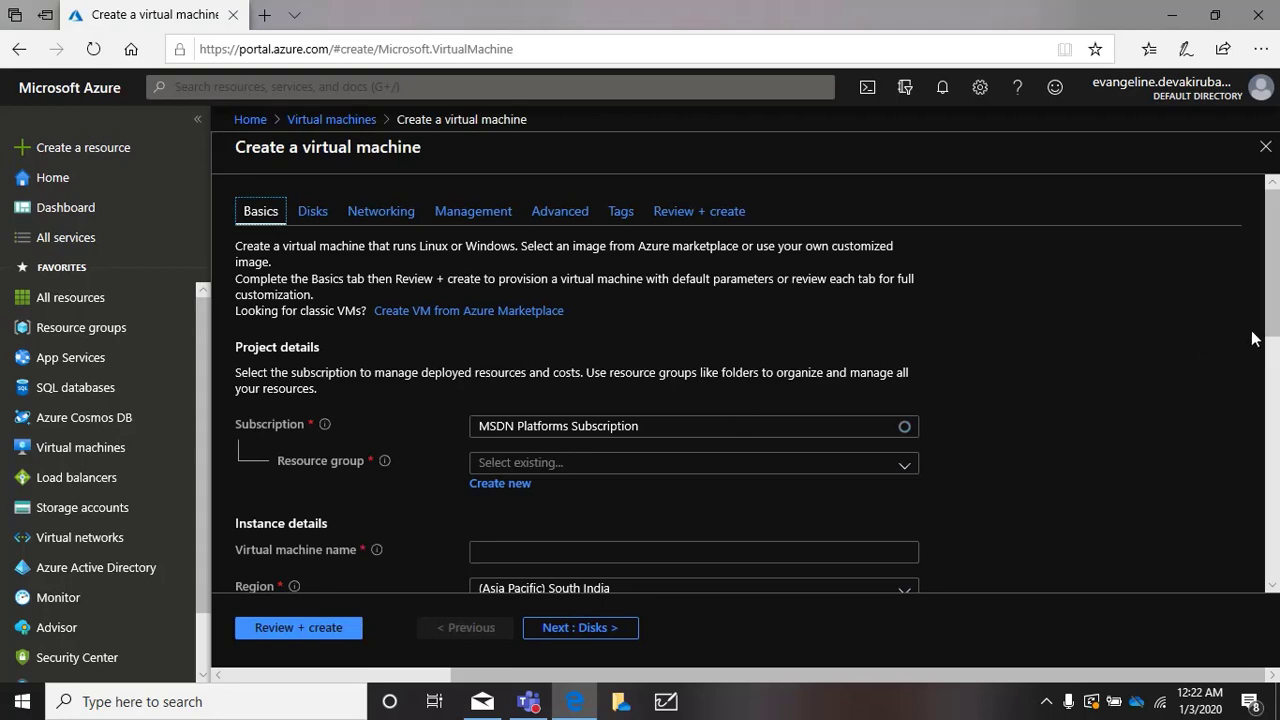
scroll(902, 250, down, 3)
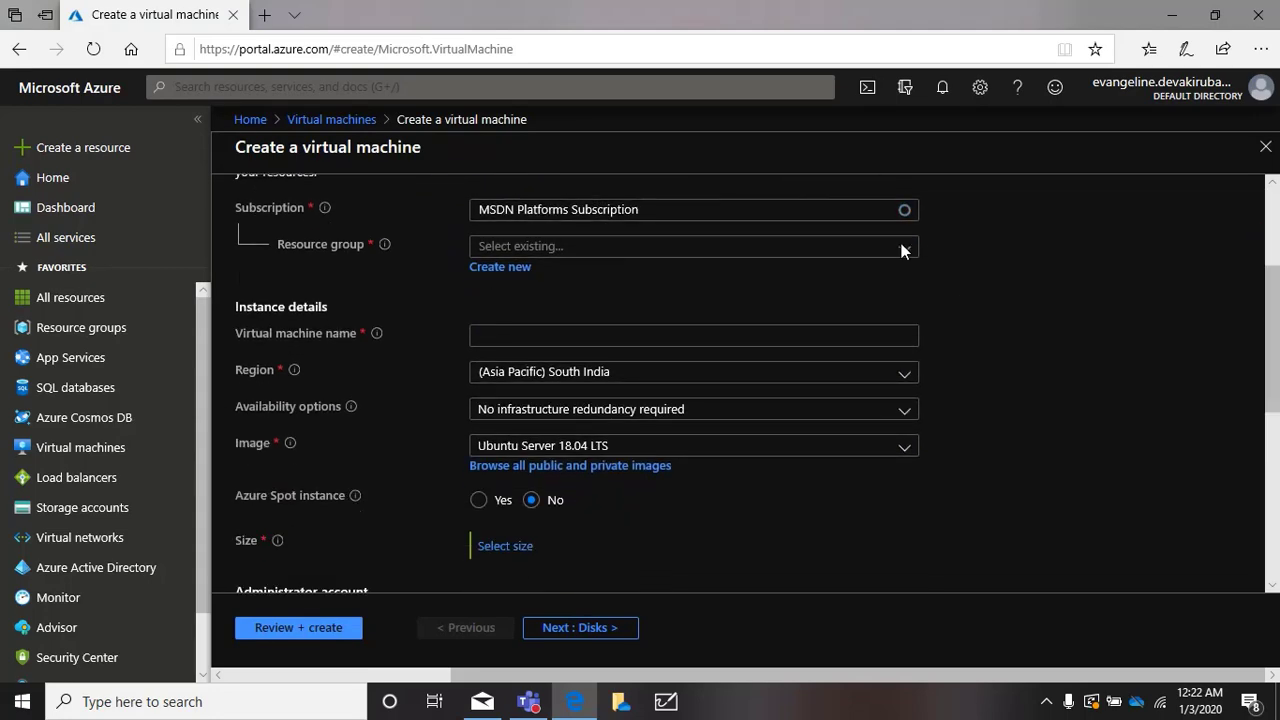
click(902, 250)
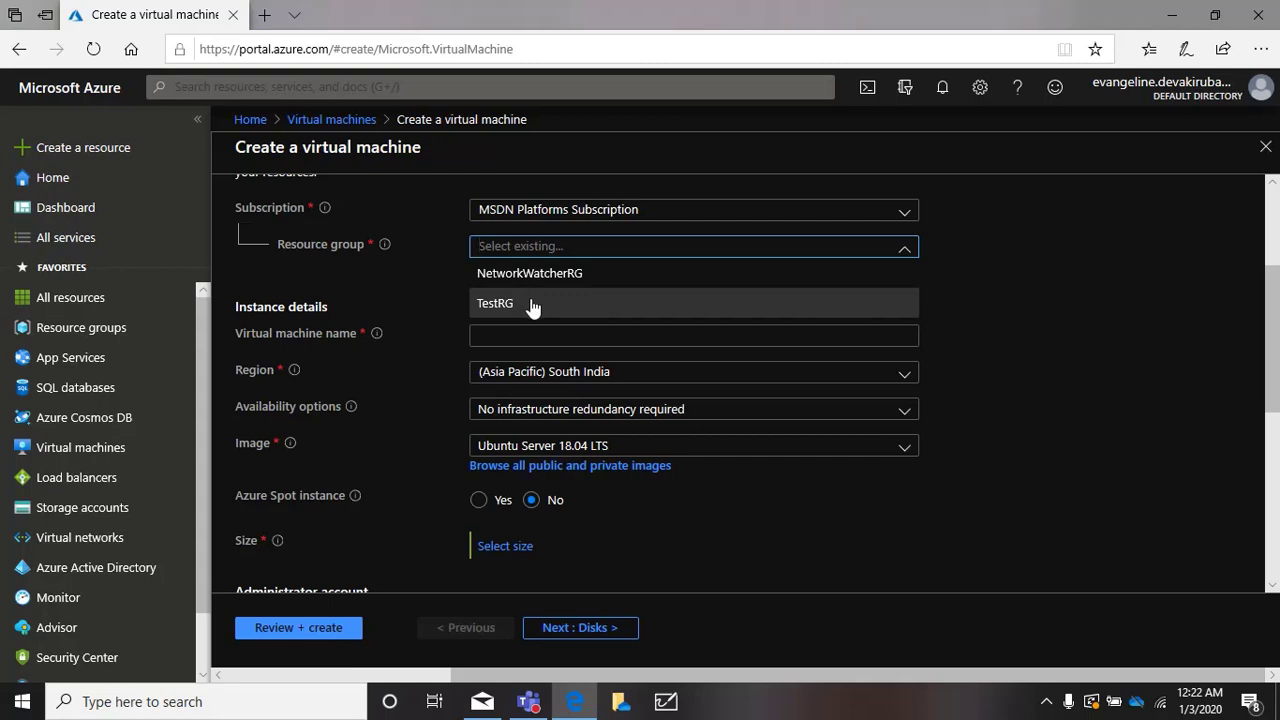
click(532, 306)
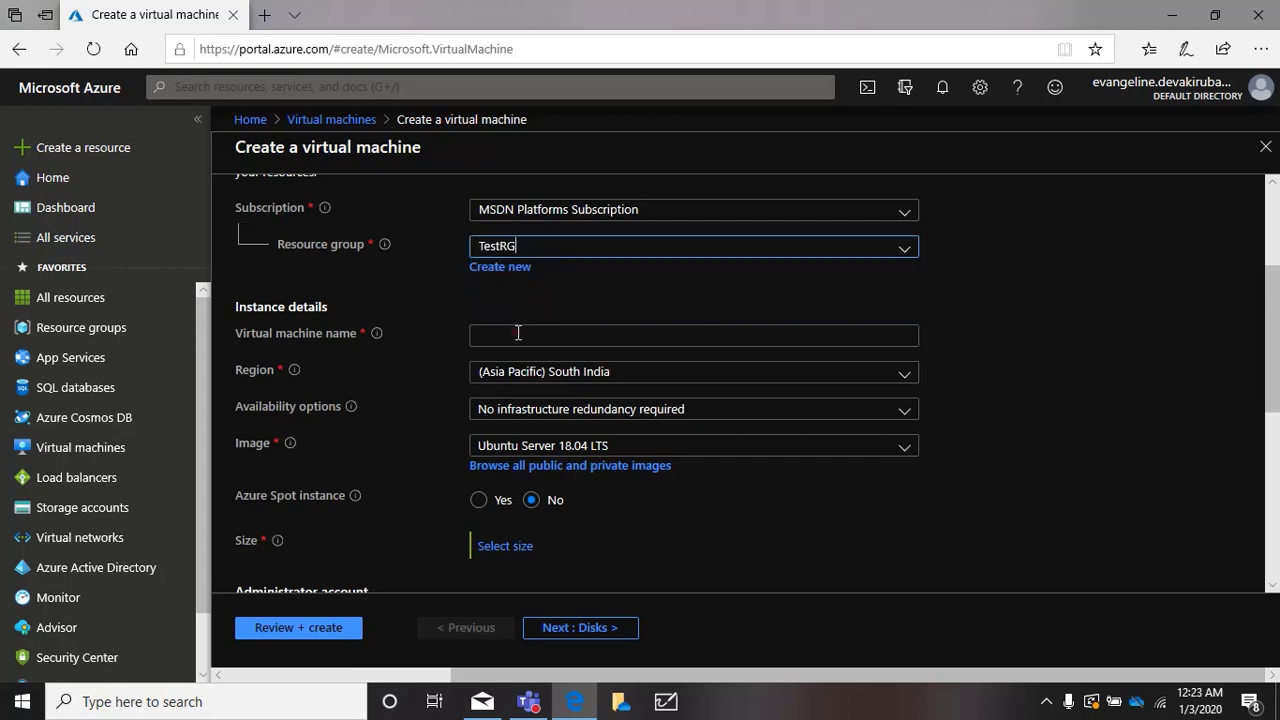
click(518, 333)
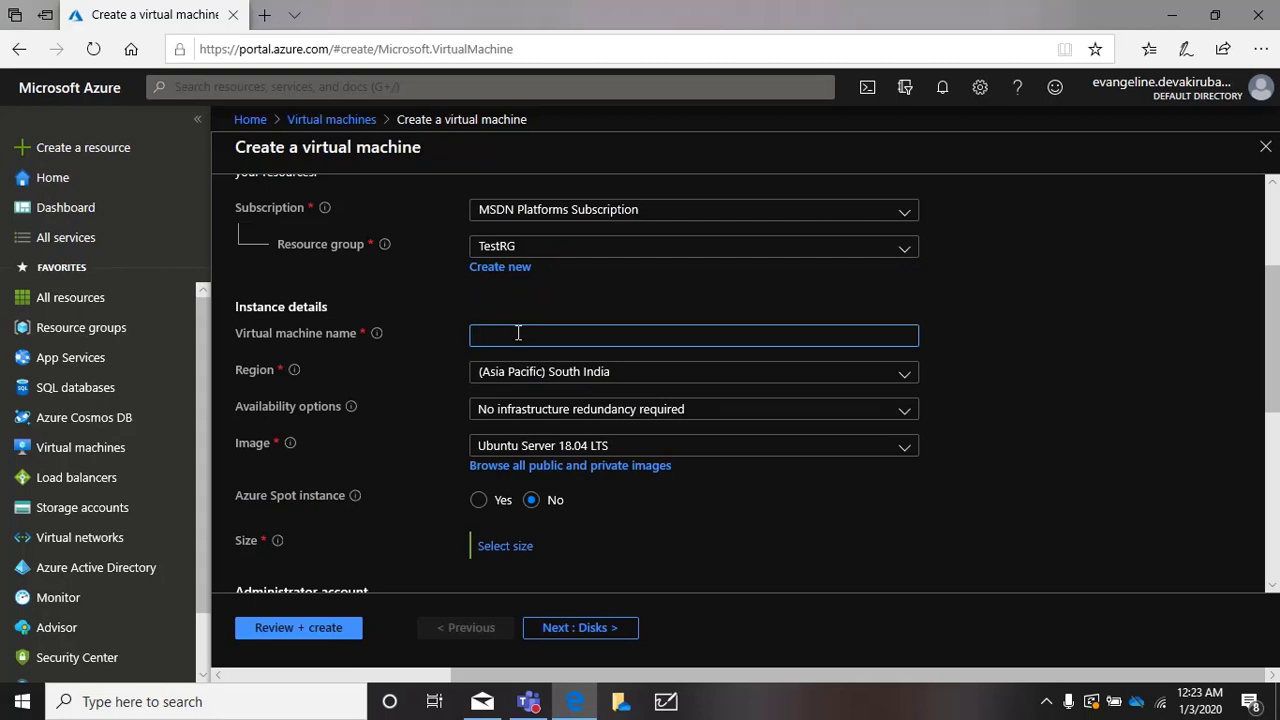
text(windowsvm)
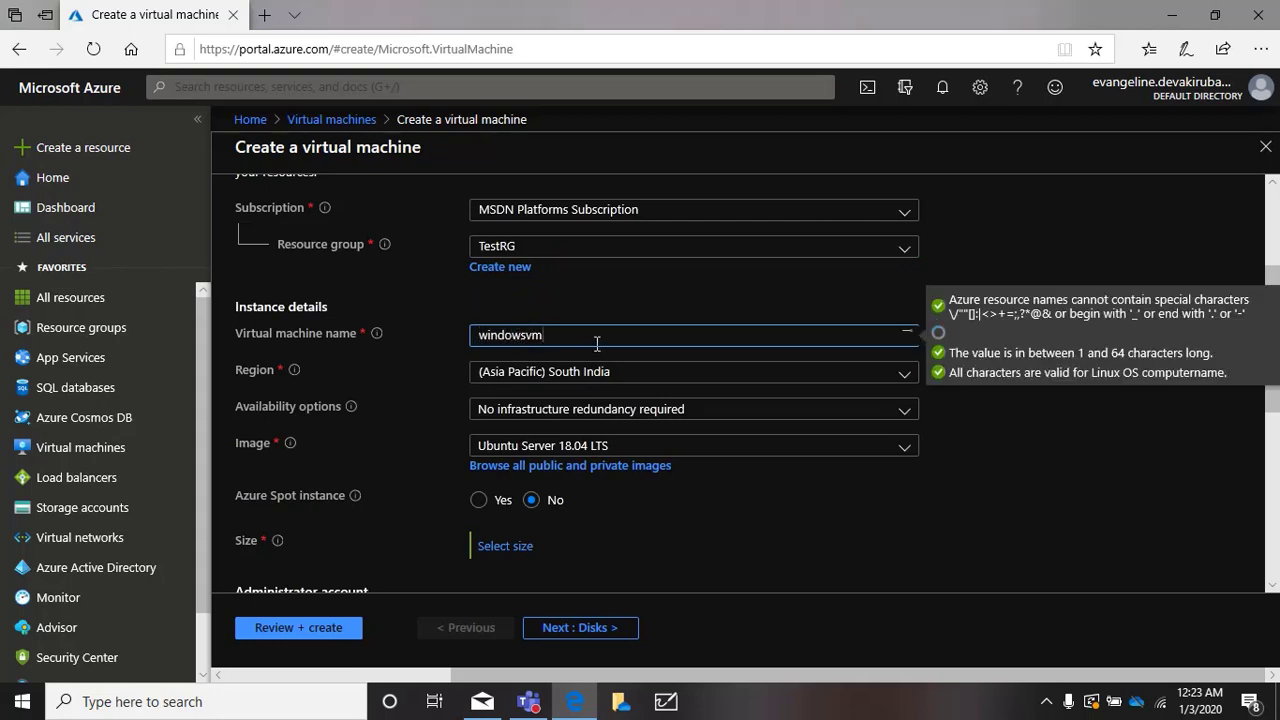
Set region (US) East US, keep no infrastructure redundancy, and pick the Windows Server 2012 R2 Datacenter image.
click(632, 371)
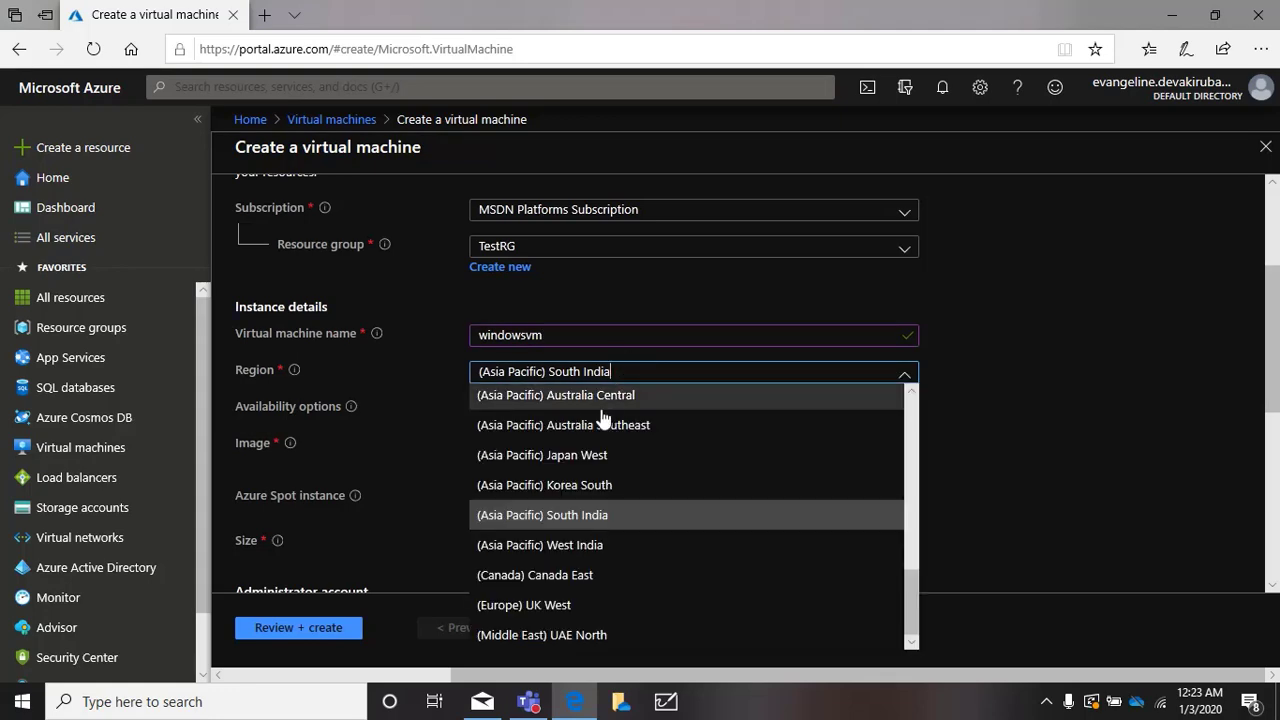
scroll(603, 423, down, 5)
scroll(603, 423, up, 6)
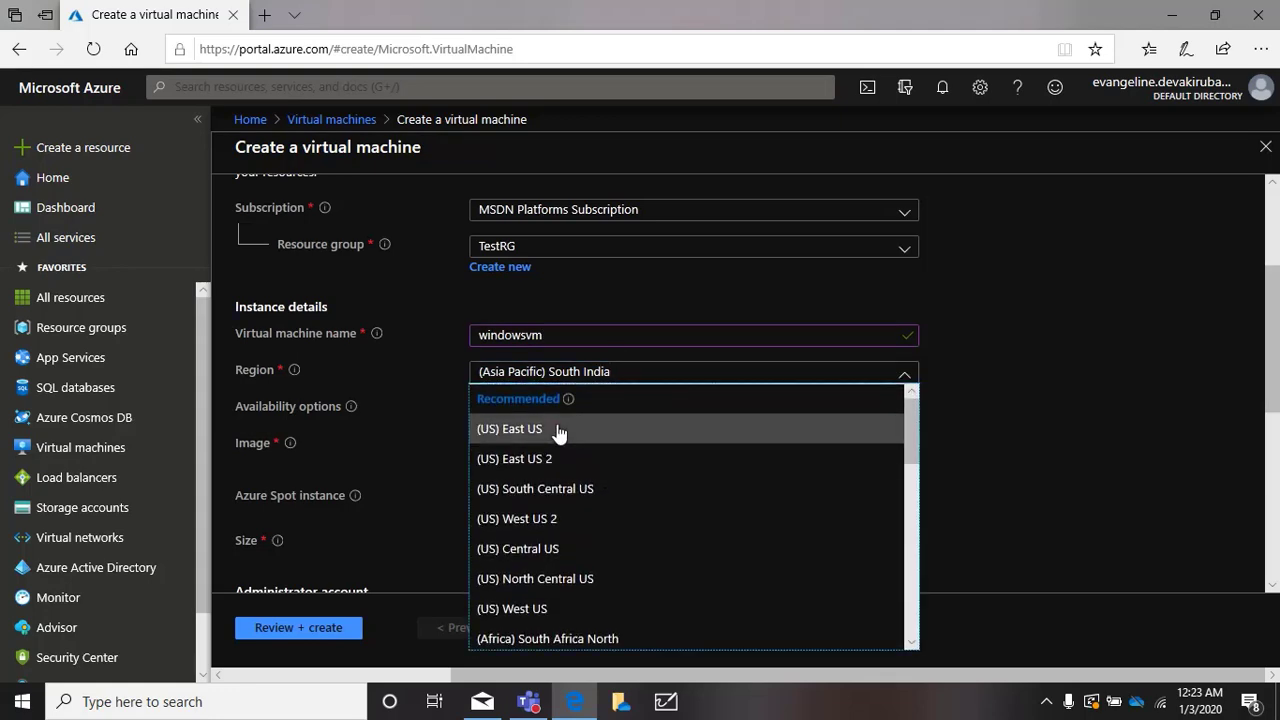
click(560, 432)
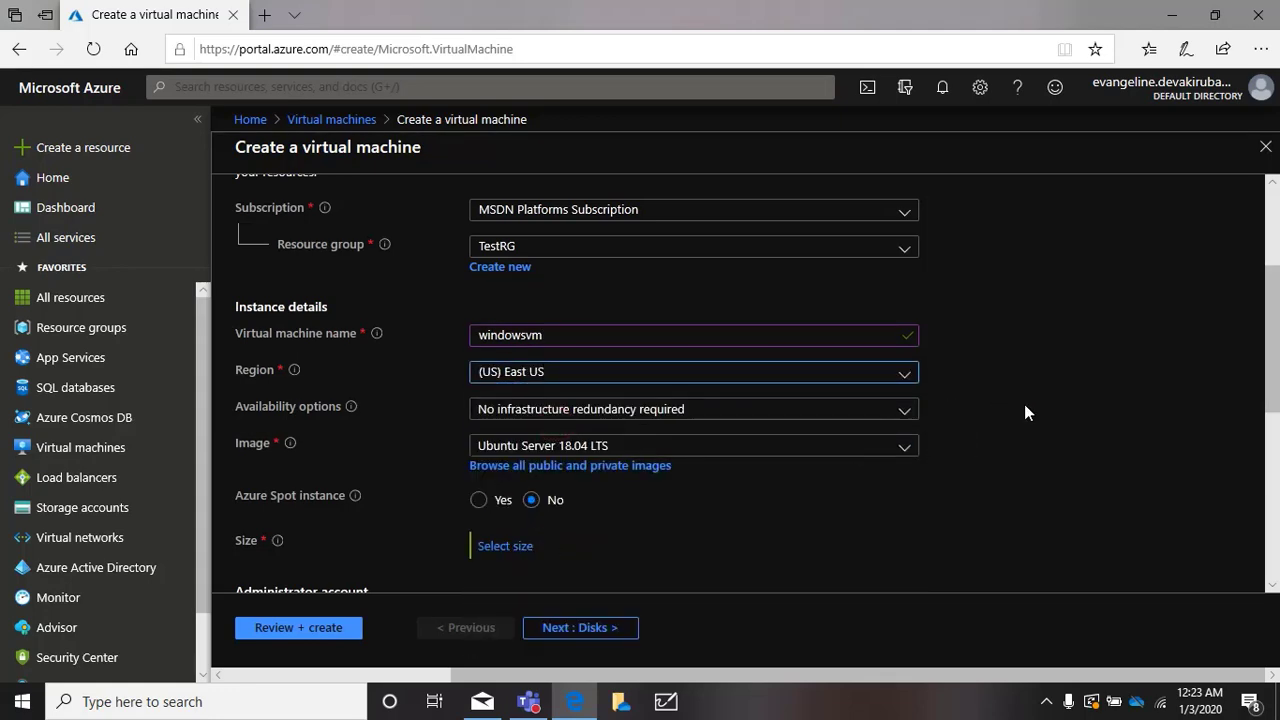
click(904, 418)
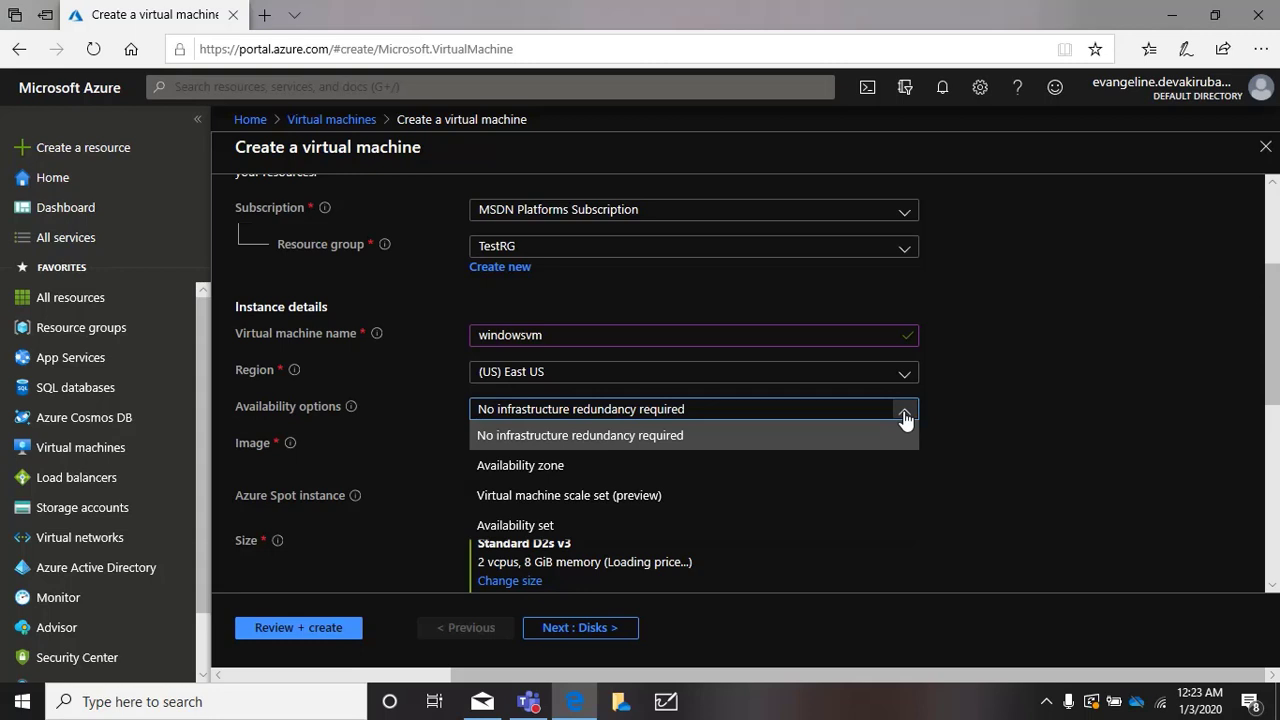
click(1043, 475)
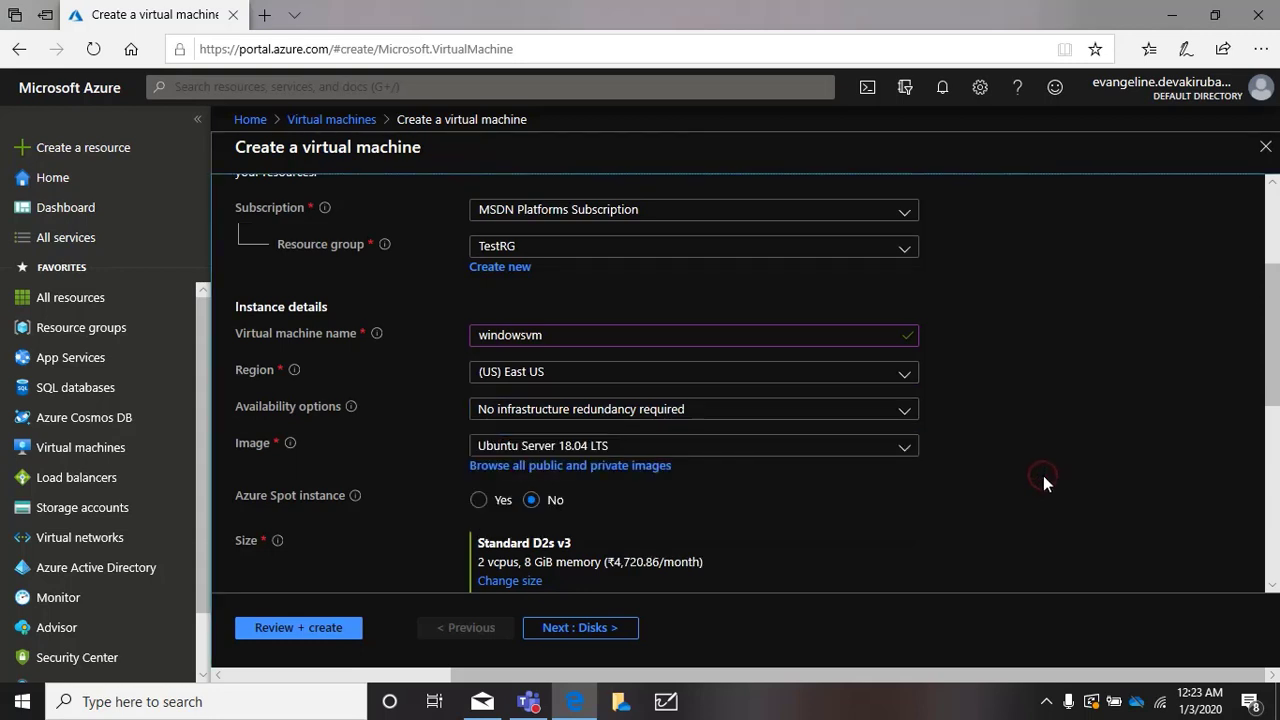
click(905, 447)
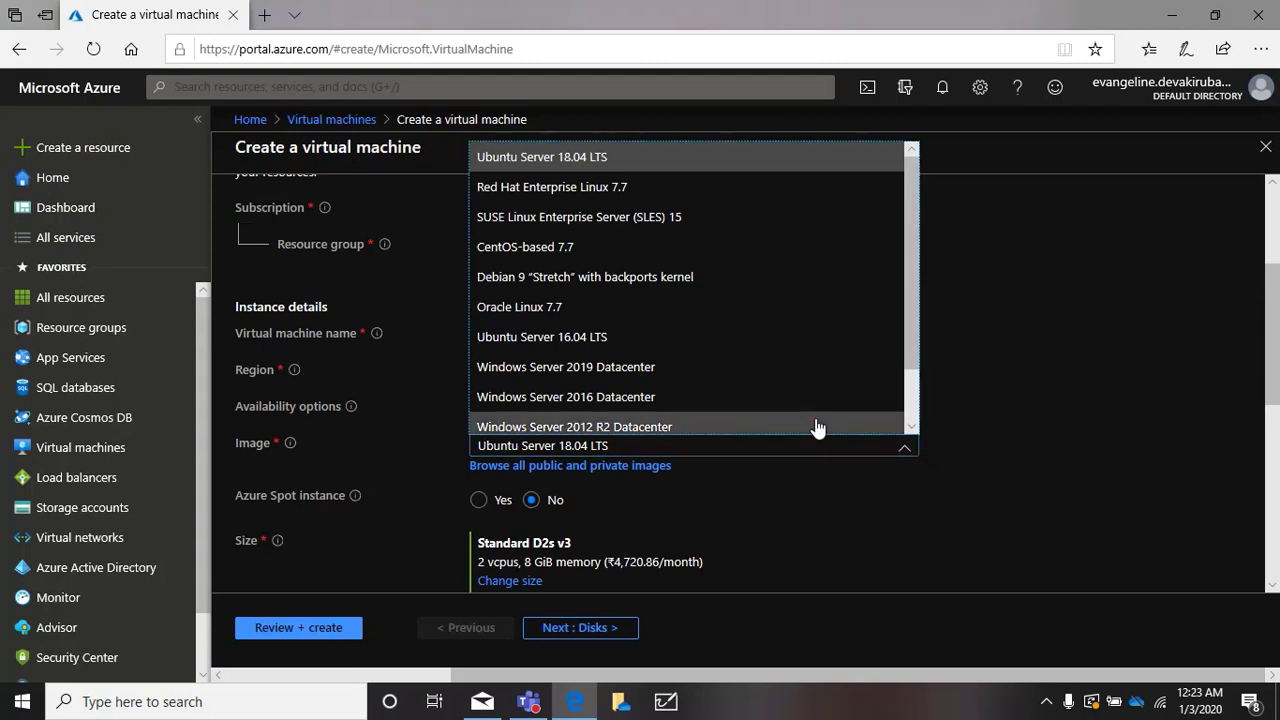
click(817, 428)
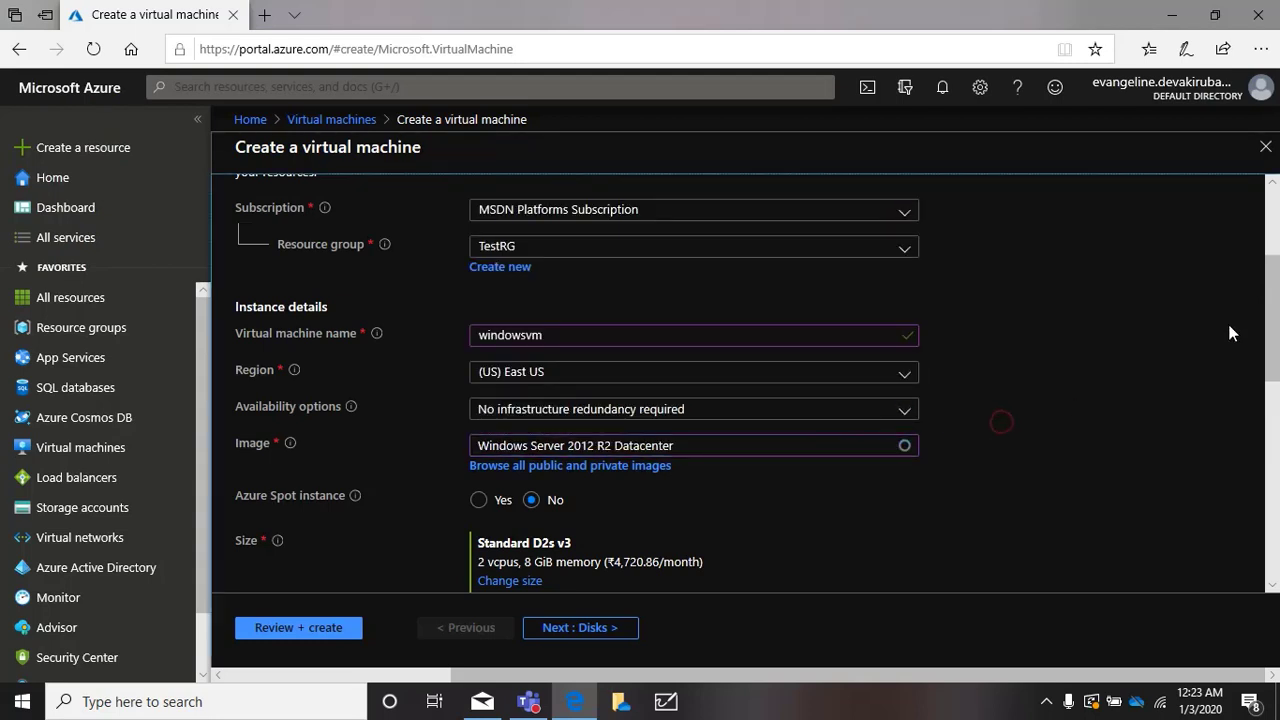
drag(1265, 275, 1273, 346)
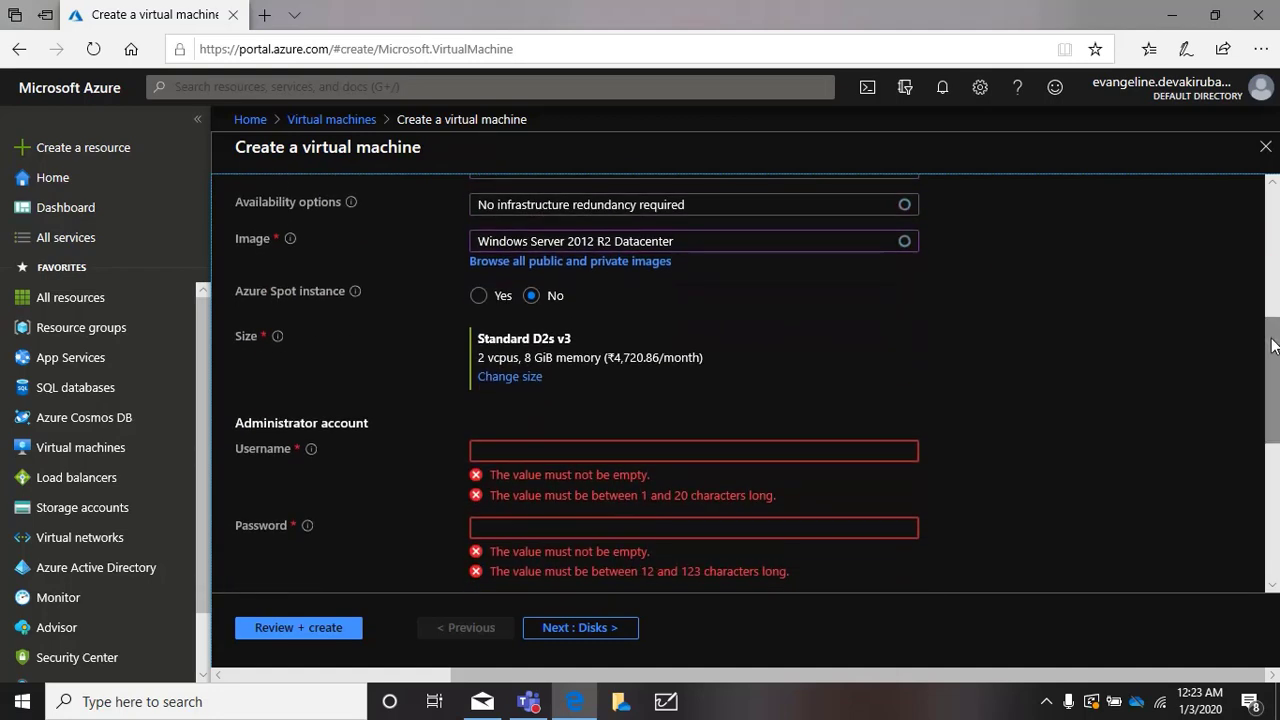
Choose DS1_v2 (1 vCPU, 3.5 GiB memory) as the VM size.
click(512, 377)
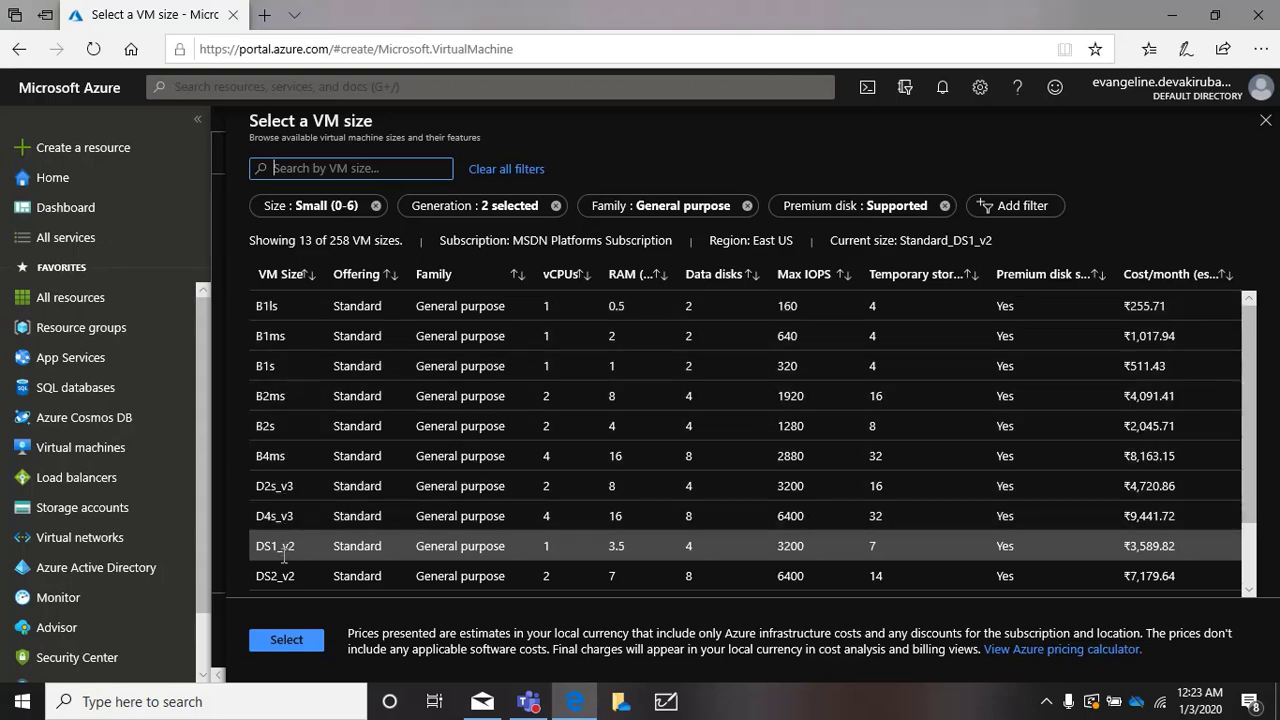
click(283, 640)
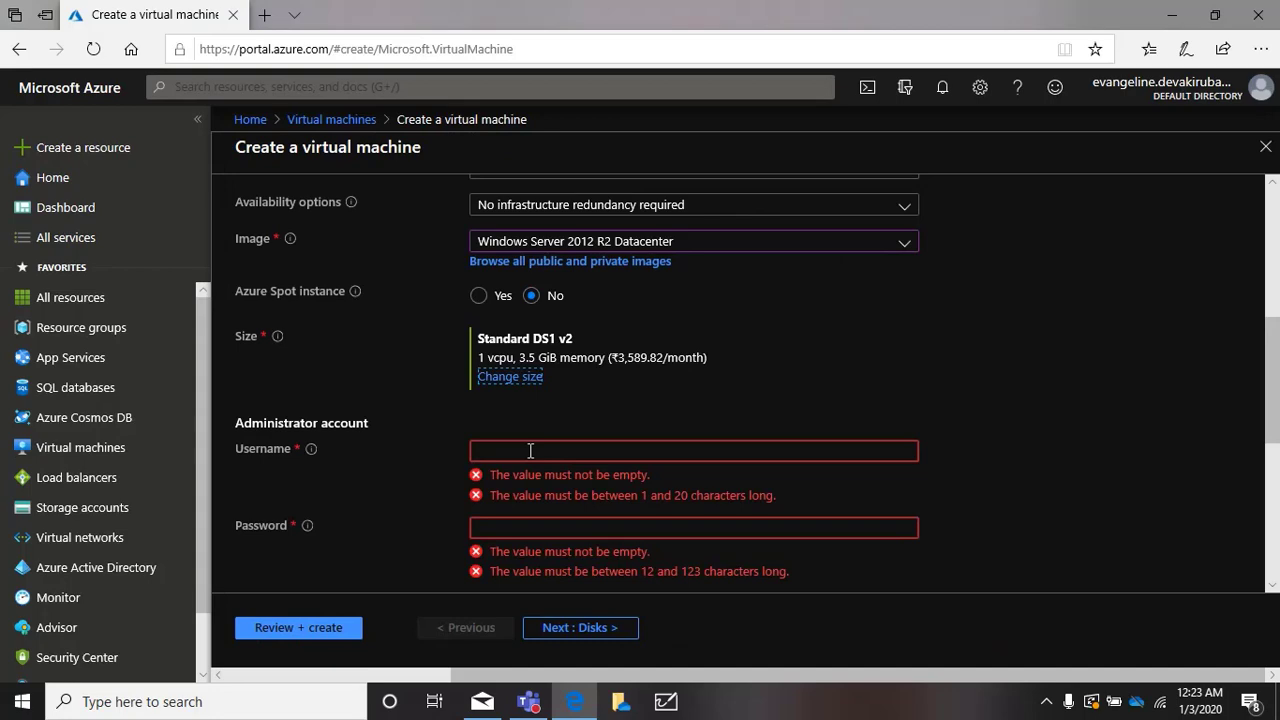
Enter the administrator username, a 12-character password, and its matching confirmation.
click(530, 450)
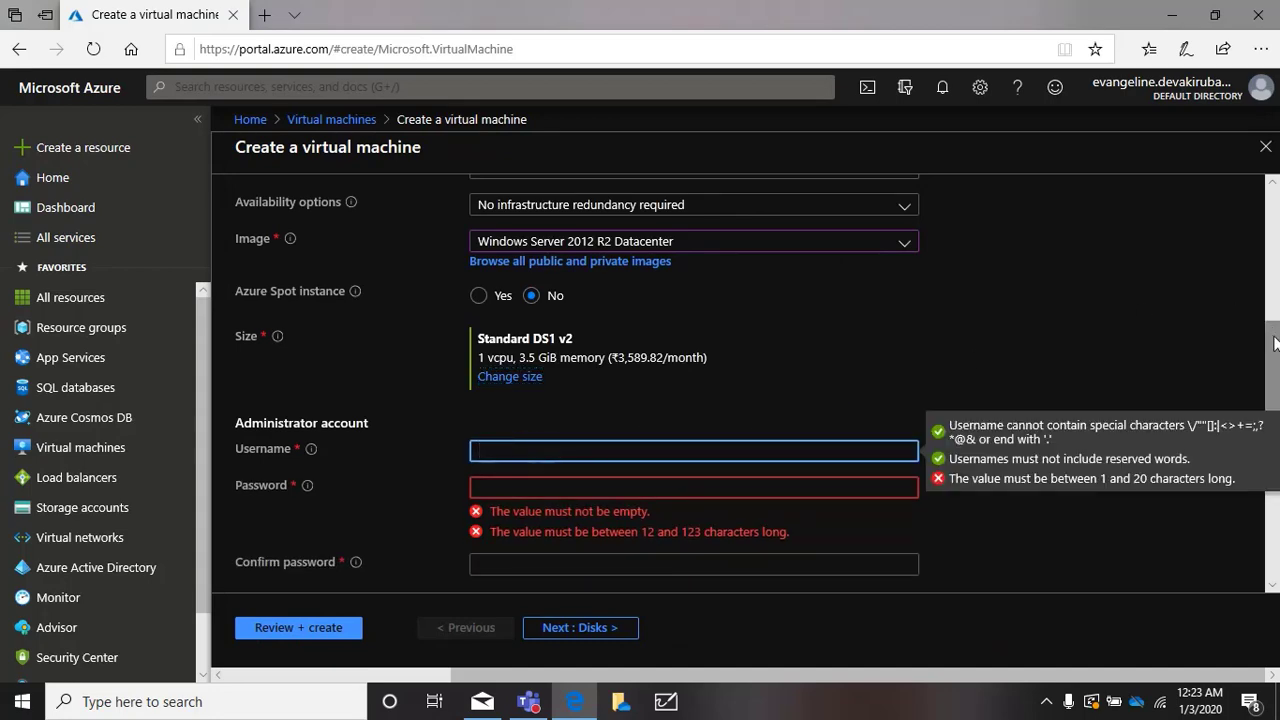
mouse_move(1275, 343)
mouse_down()
mouse_move(1273, 249)
mouse_move(1272, 325)
mouse_up()
click(570, 521)
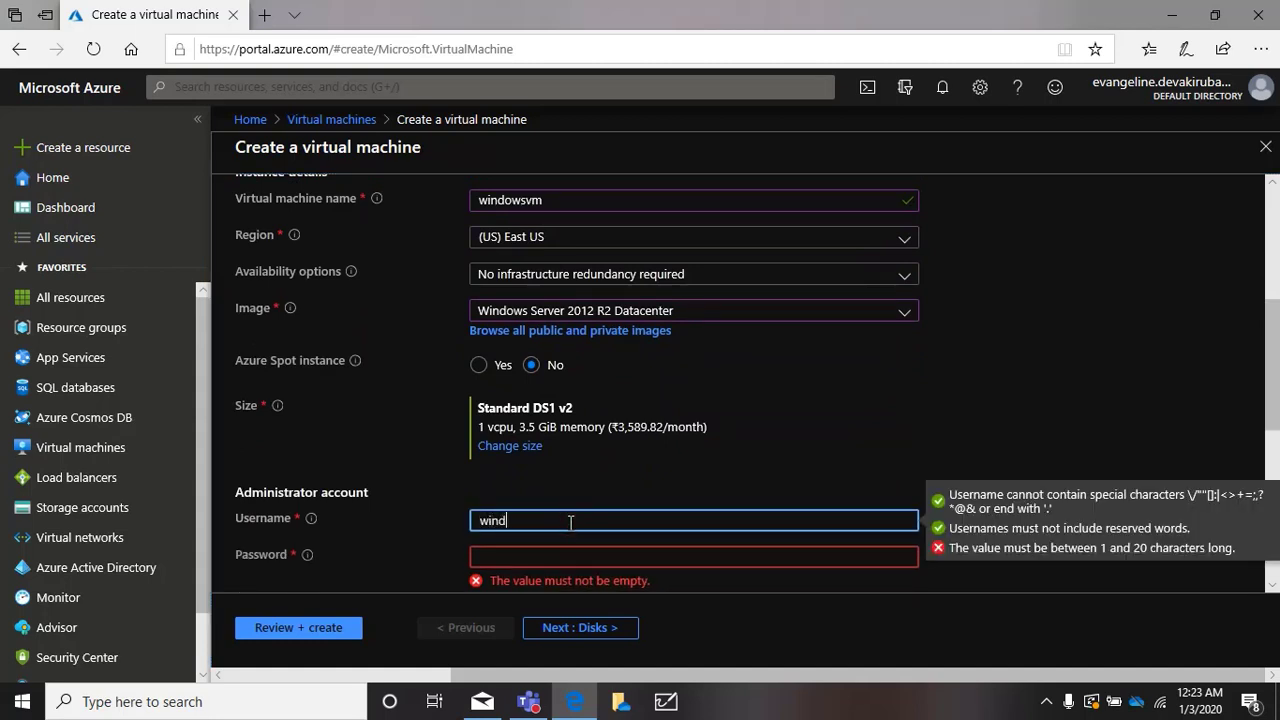
text(owsvmuser)
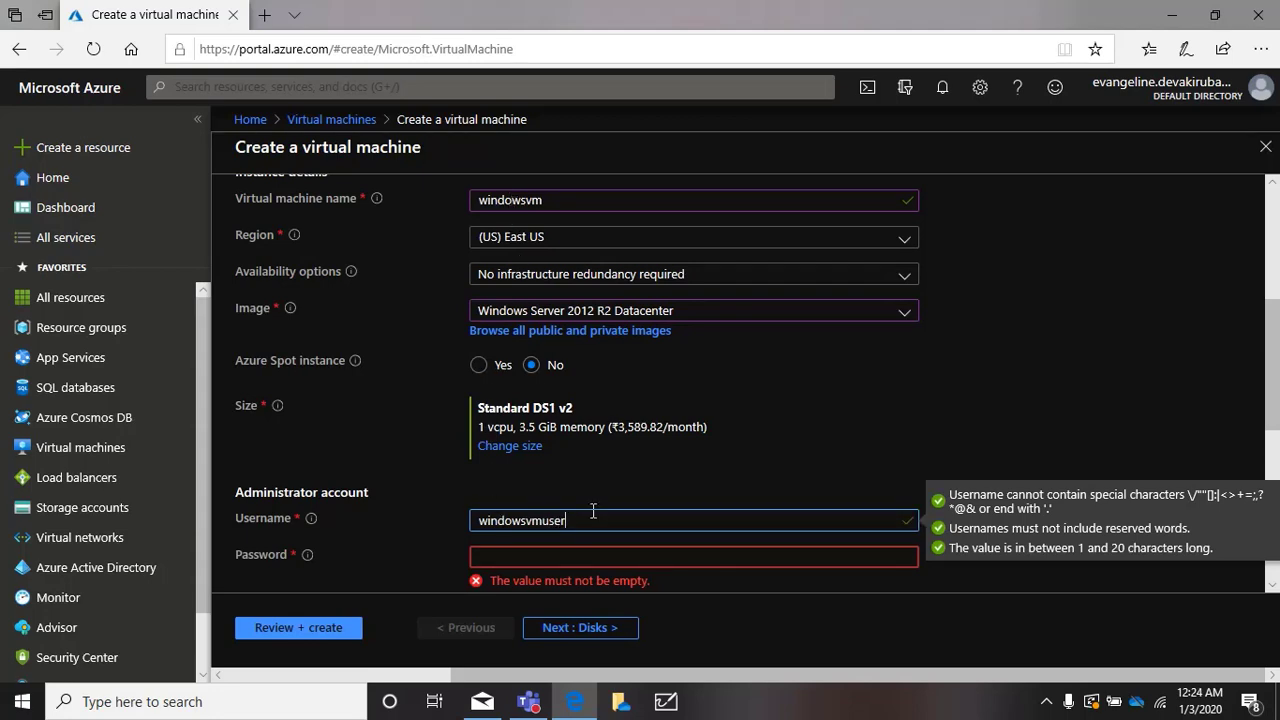
scroll(1272, 340, down, 2)
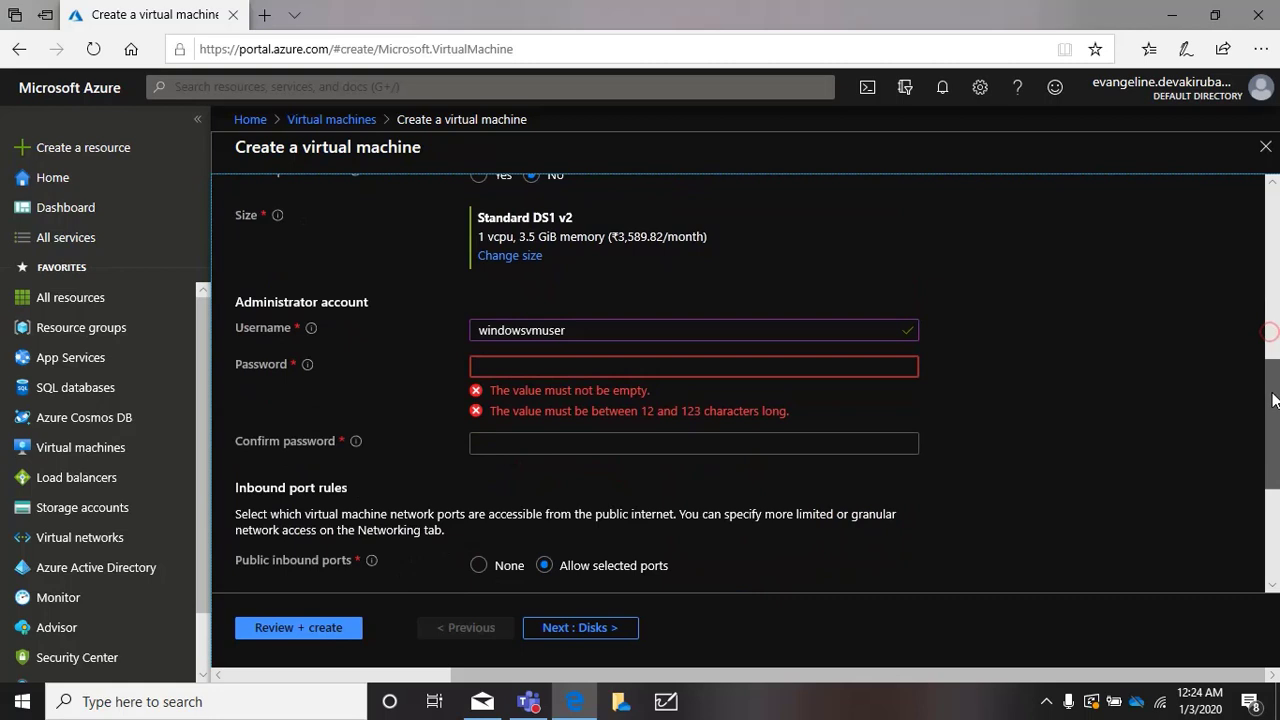
click(857, 361)
text(P)
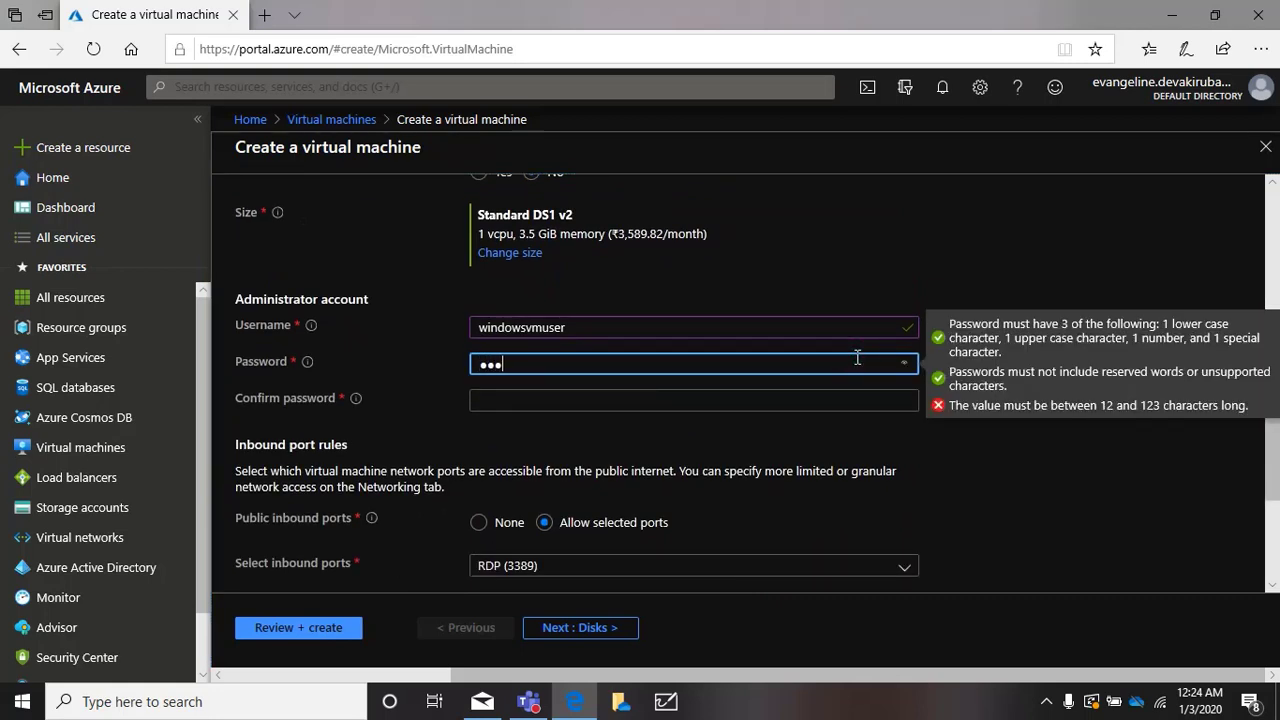
text(•••••••••••)
click(824, 400)
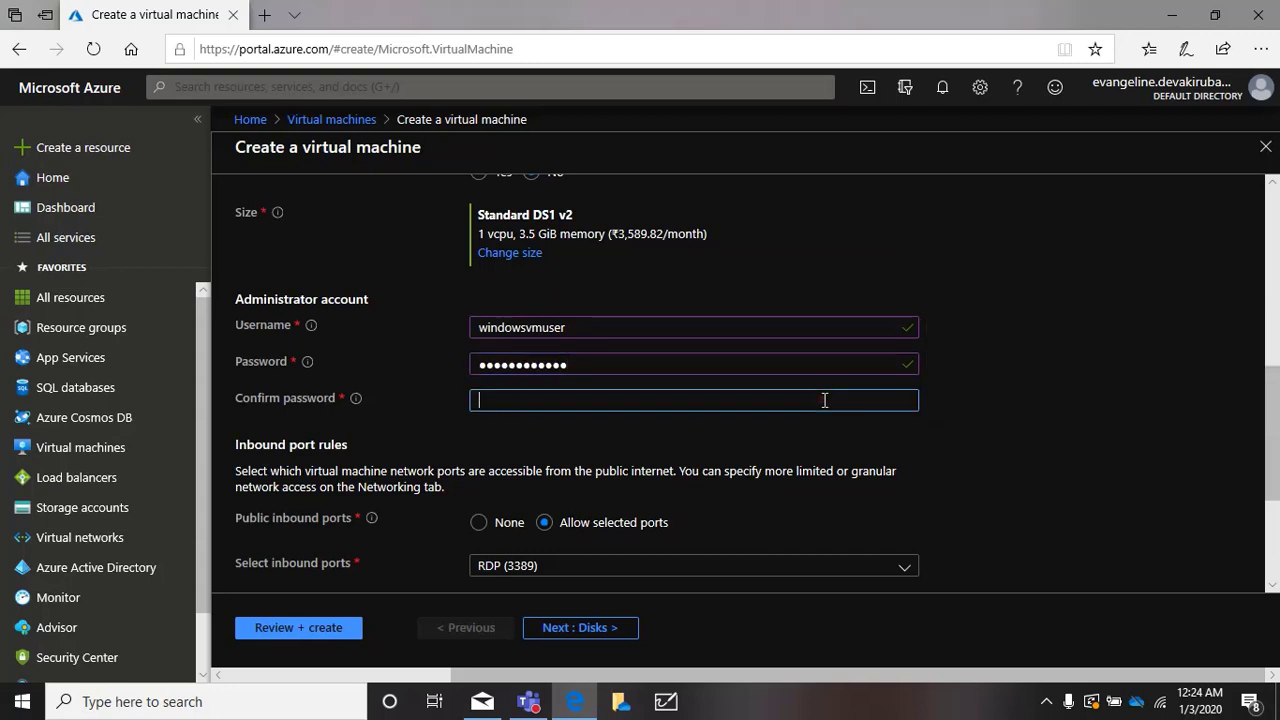
text(•••••••••)
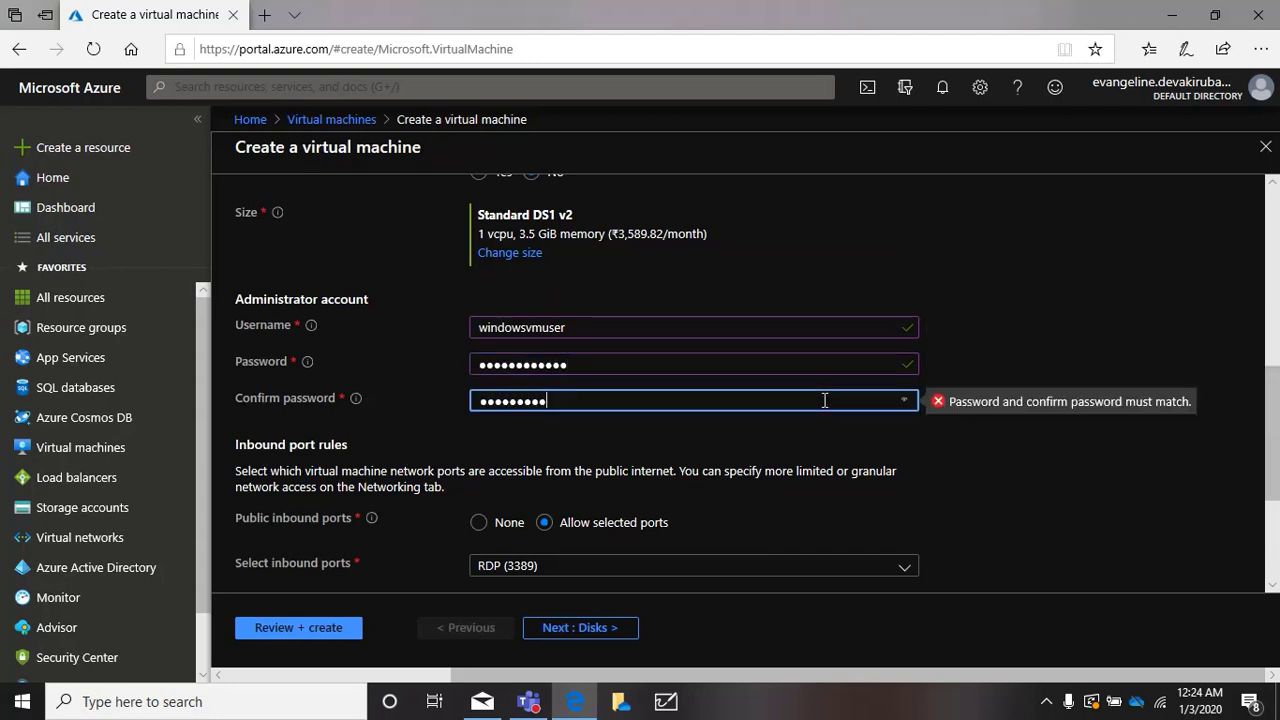
click(1088, 485)
Allow inbound HTTP (80) and HTTPS (443) alongside RDP (3389), then continue to Disks.
scroll(1272, 393, down, 2)
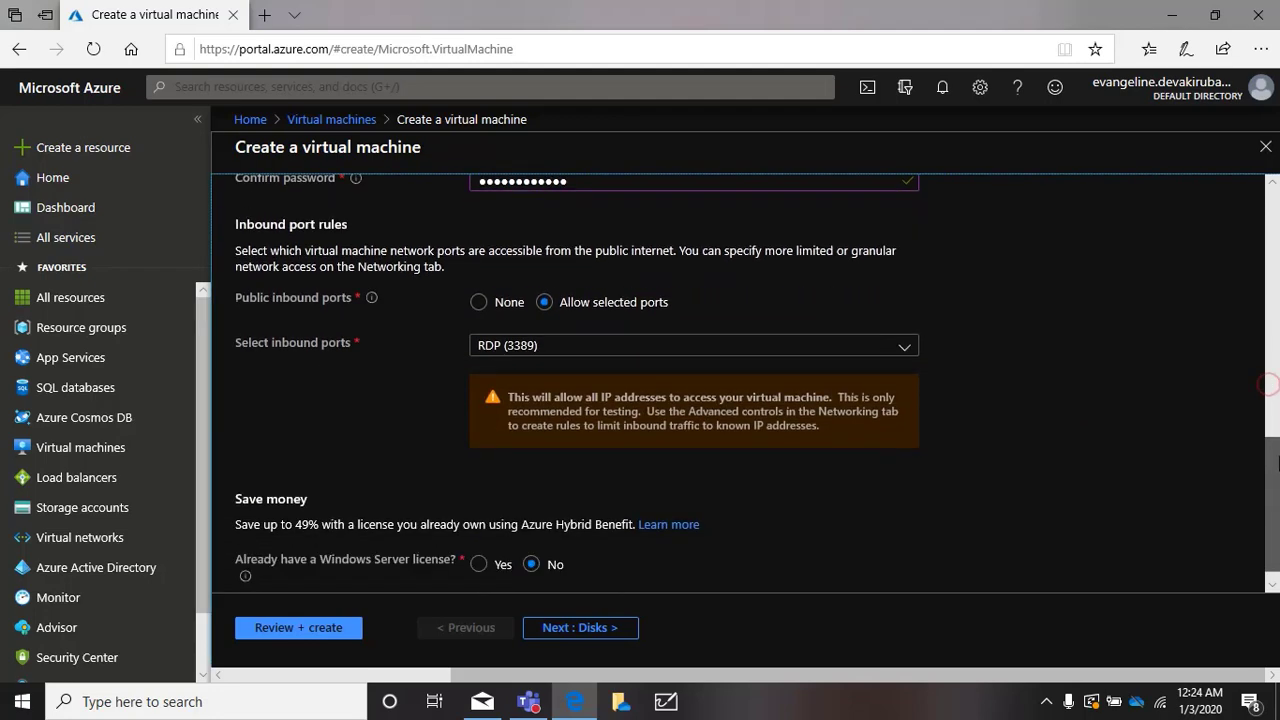
click(572, 343)
click(486, 369)
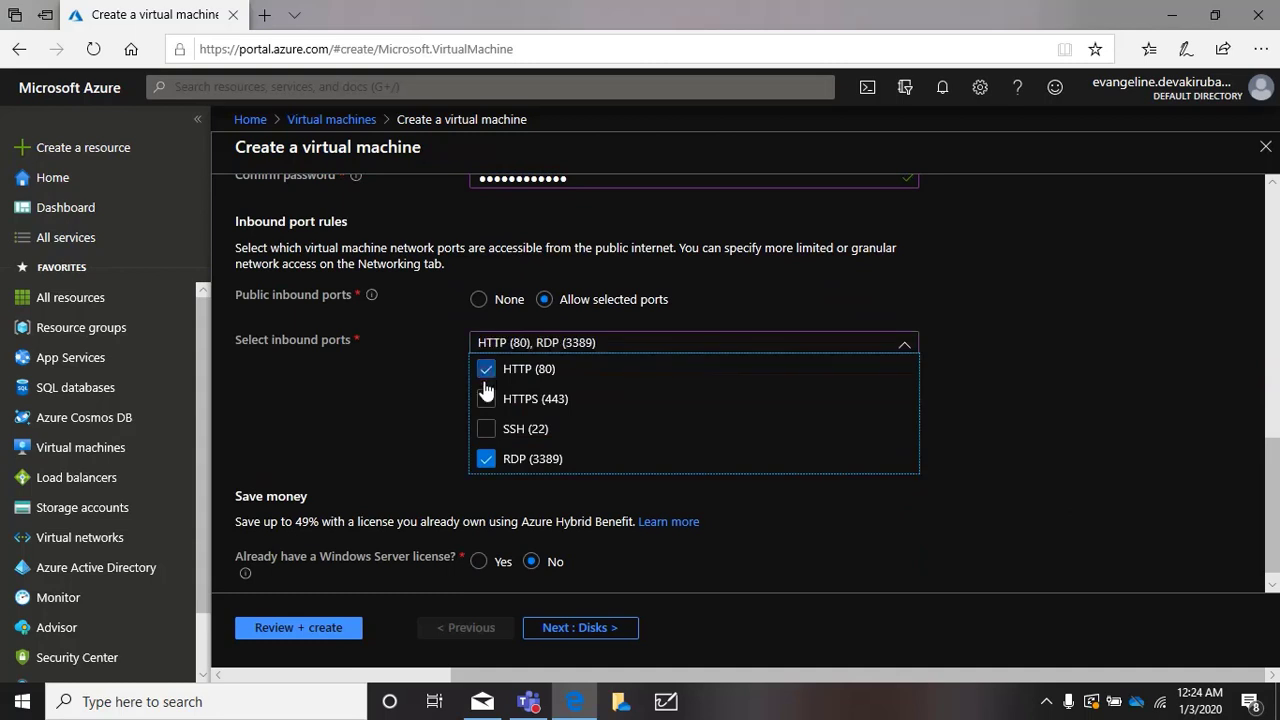
click(486, 399)
click(1109, 411)
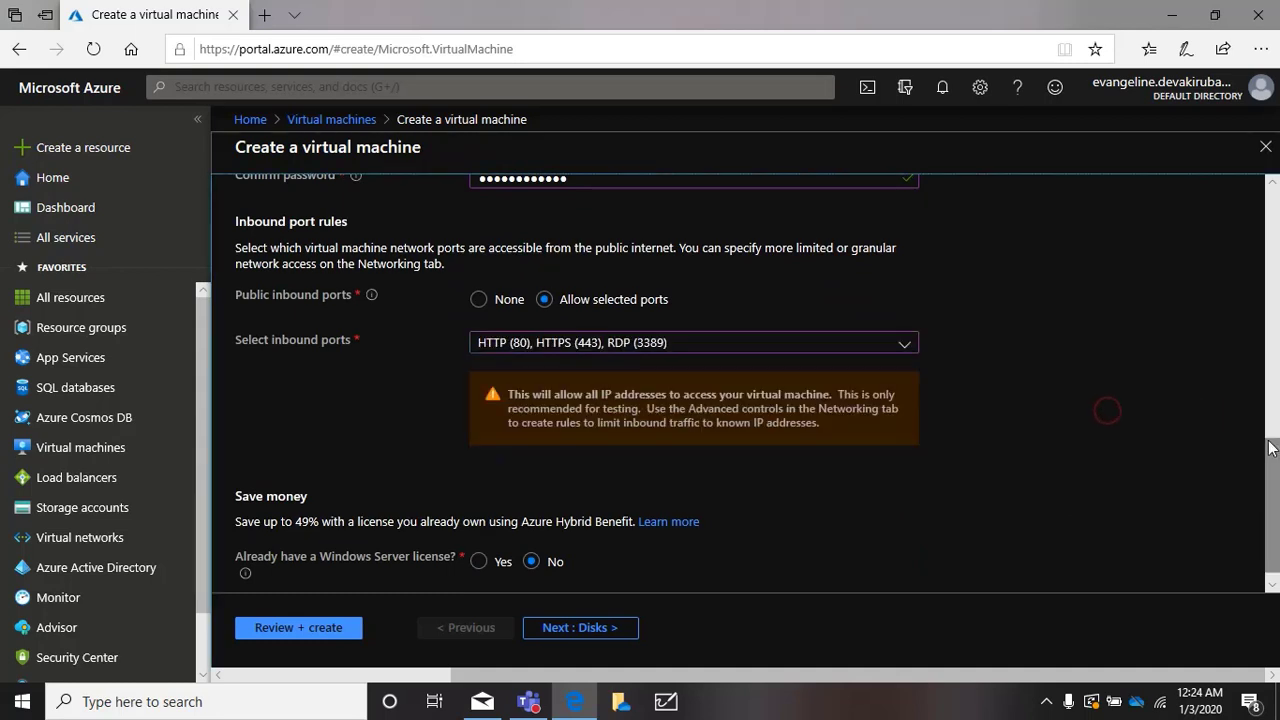
drag(1271, 447, 1267, 492)
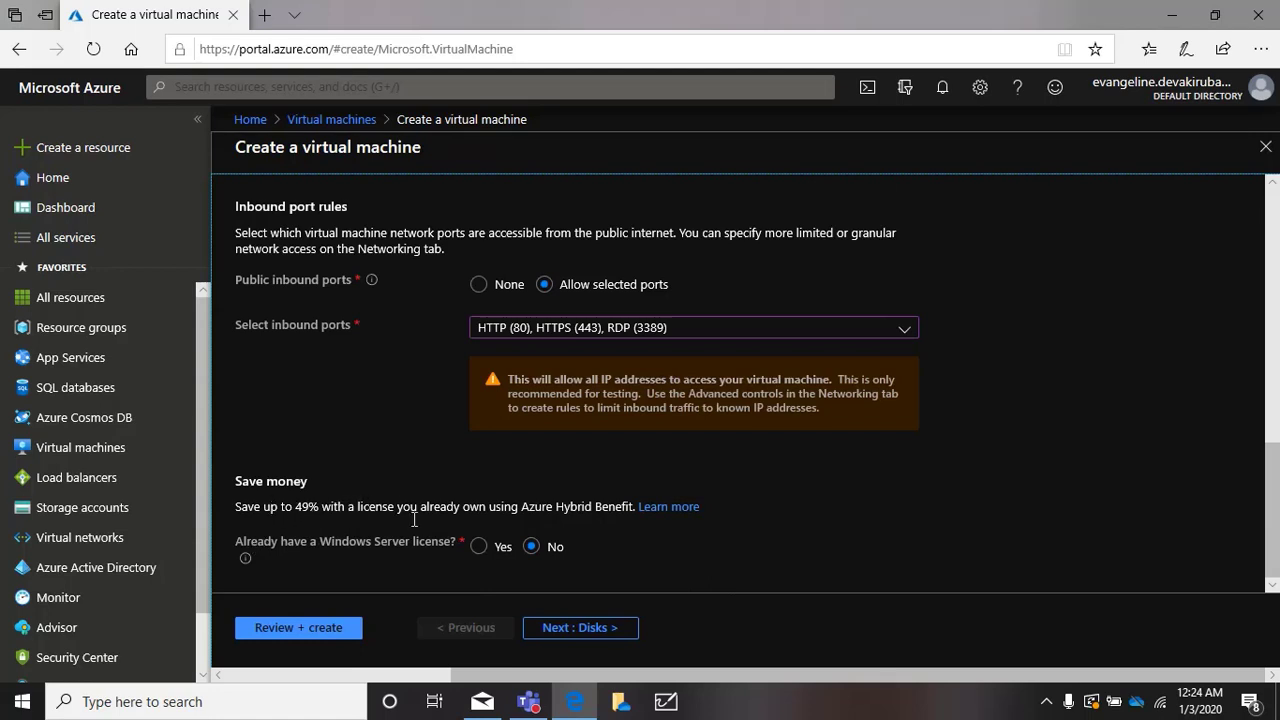
click(585, 630)
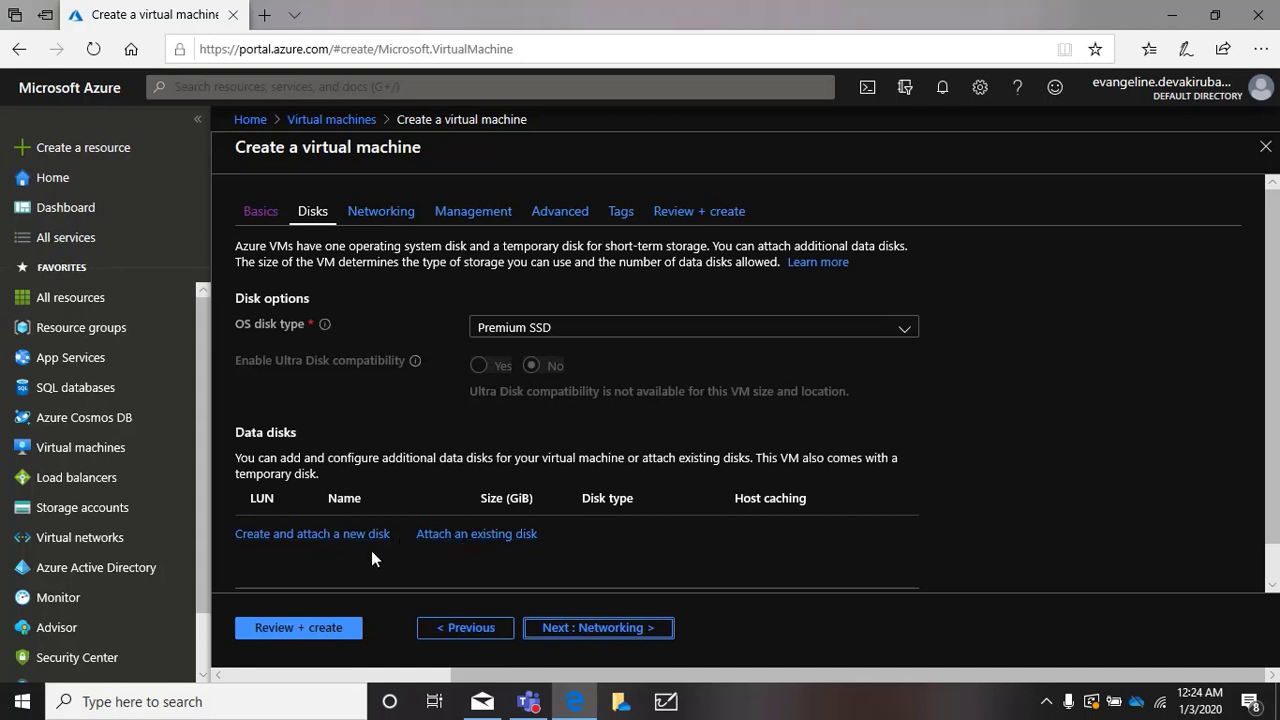
Keep the default disks, attach the VM to virtual network testvnet, and continue to Management.
click(590, 628)
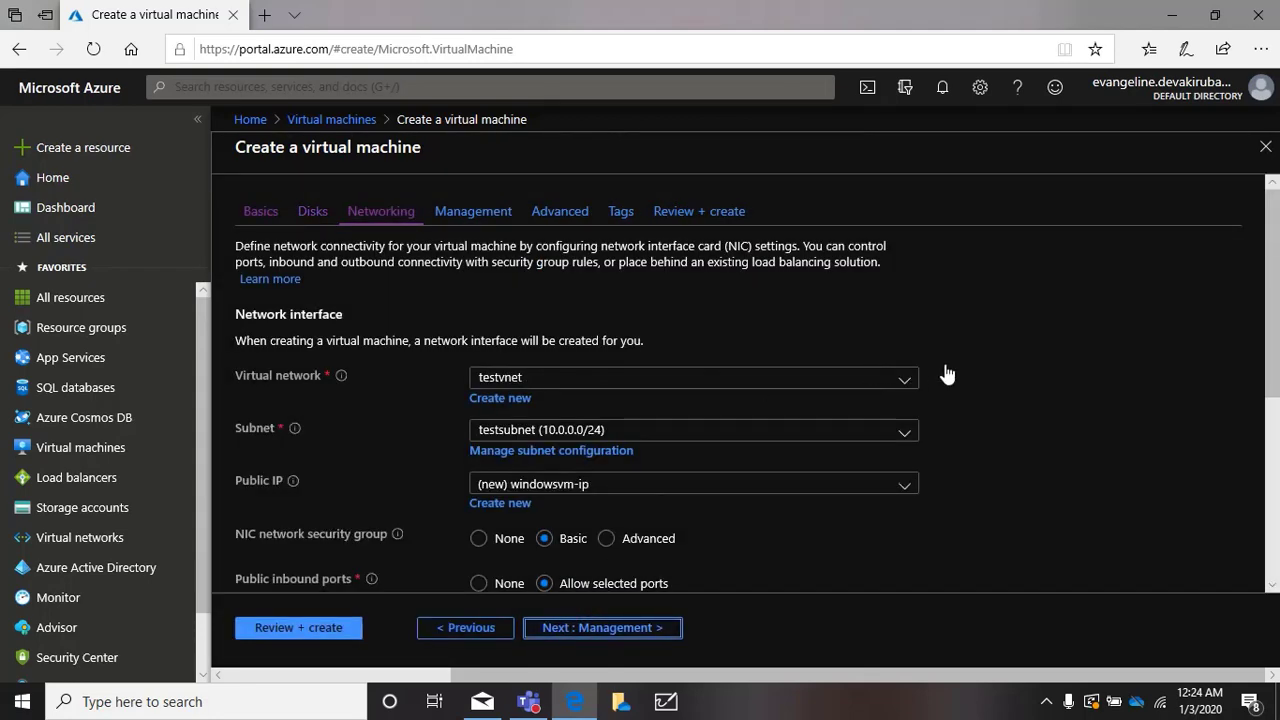
click(905, 381)
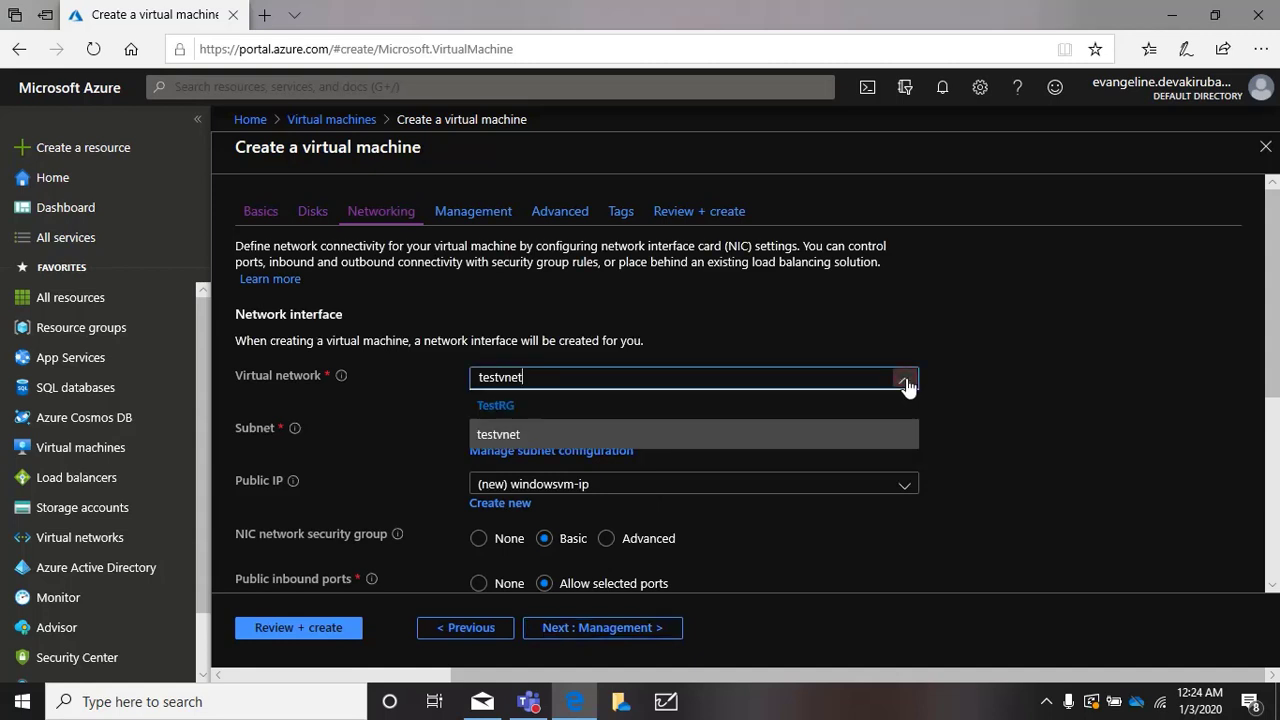
click(874, 440)
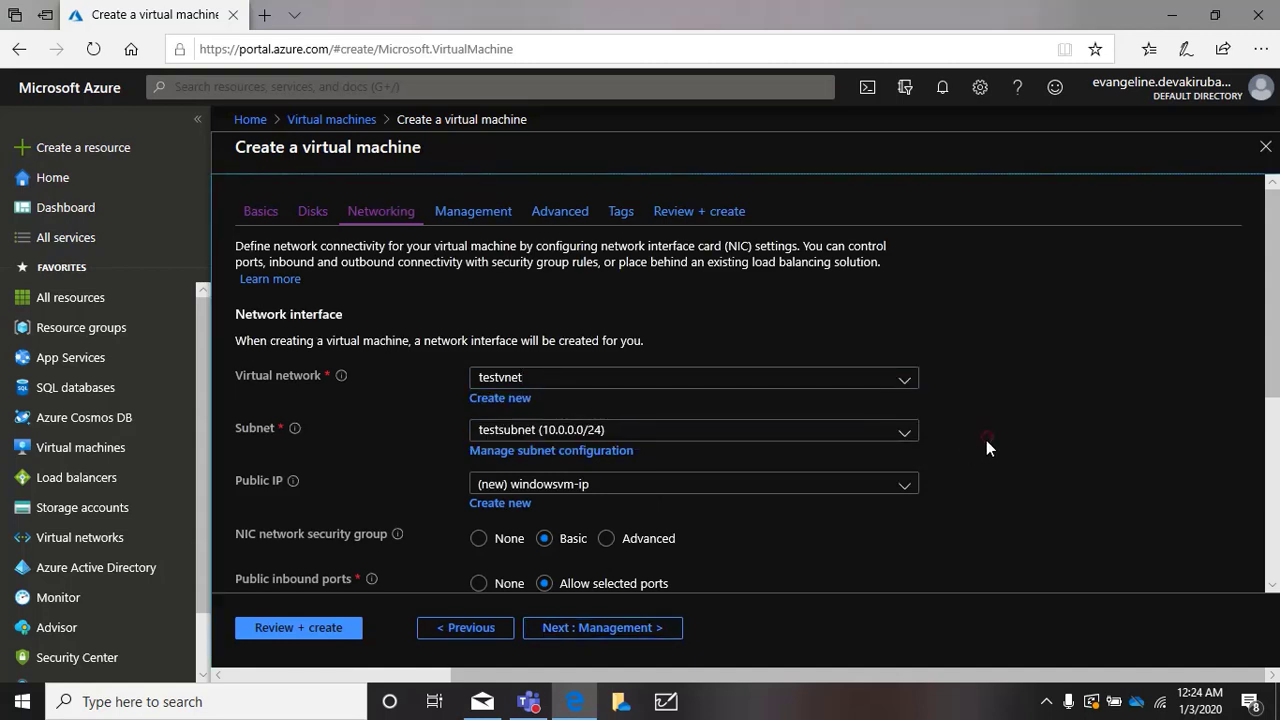
scroll(1270, 371, down, 3)
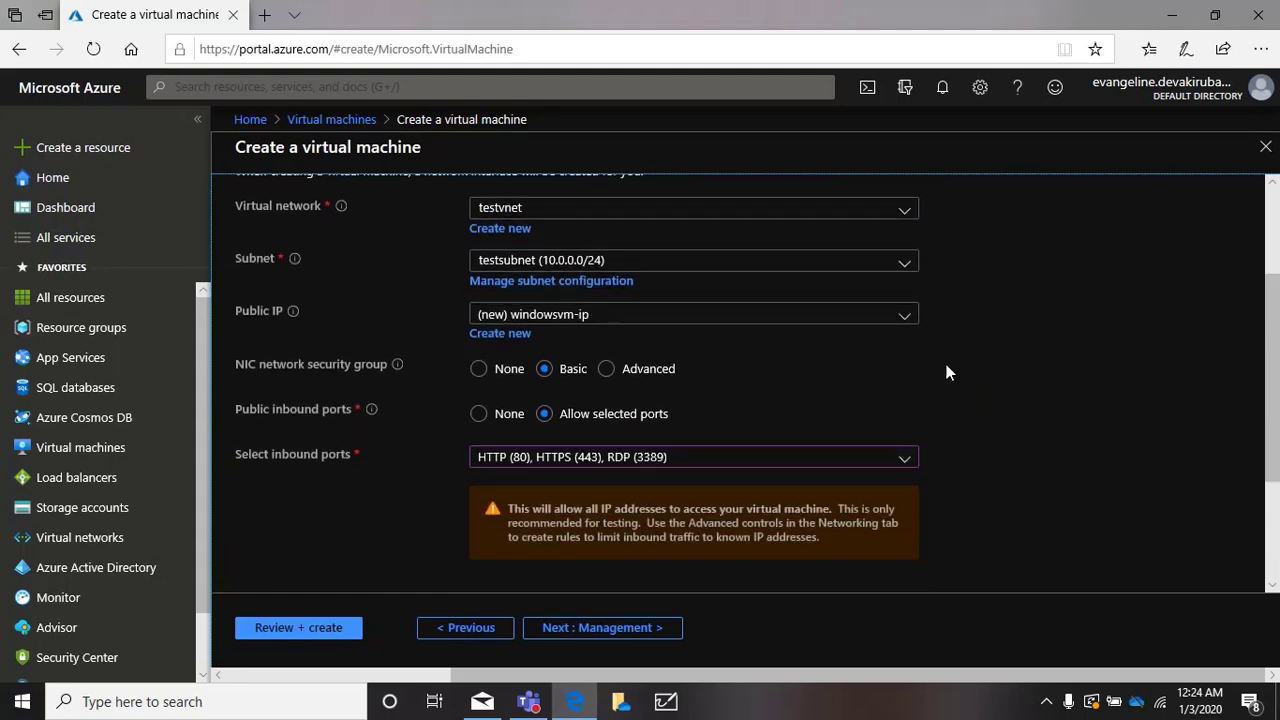
drag(1270, 338, 1277, 455)
click(654, 630)
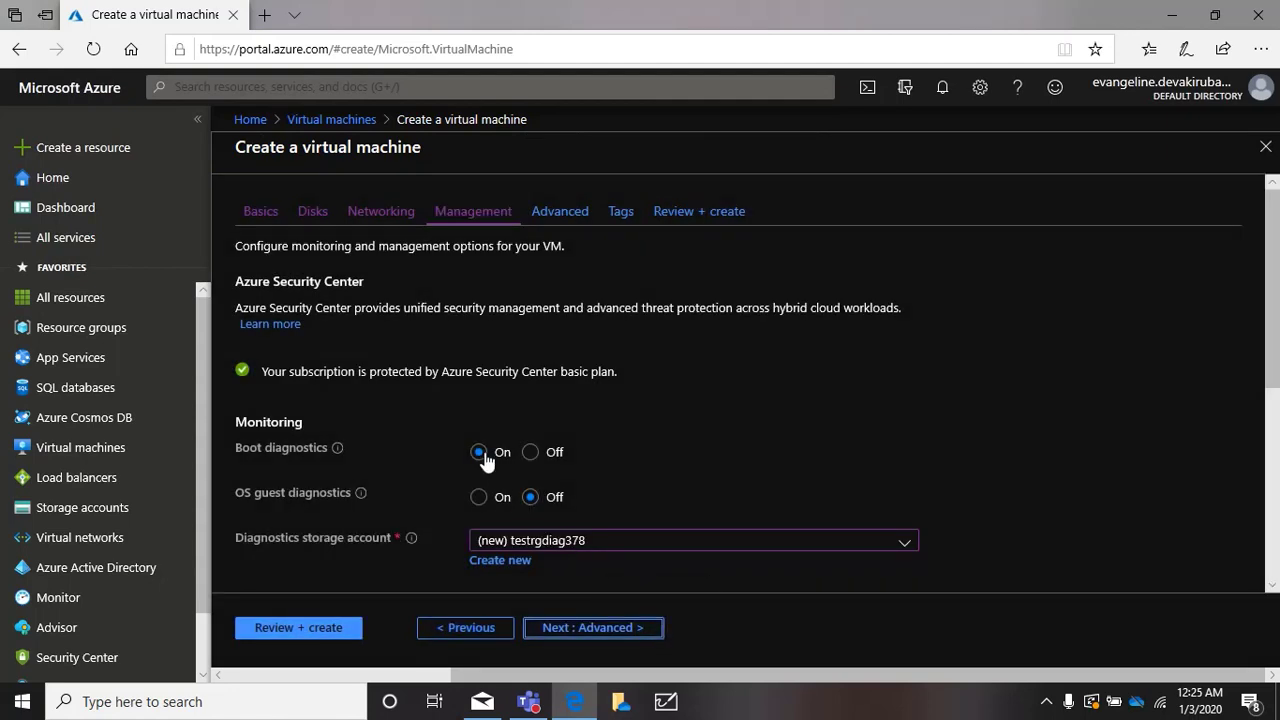
Set Boot diagnostics to Off and move on to the Advanced tab.
click(530, 452)
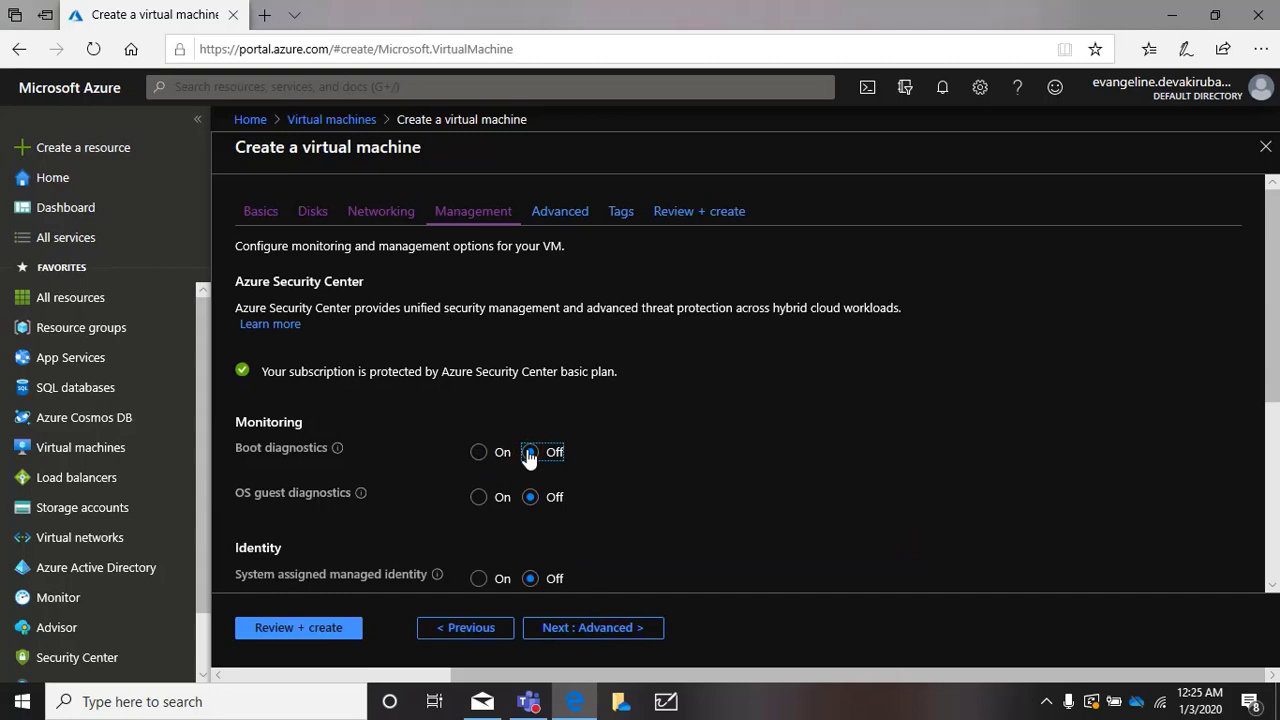
click(594, 638)
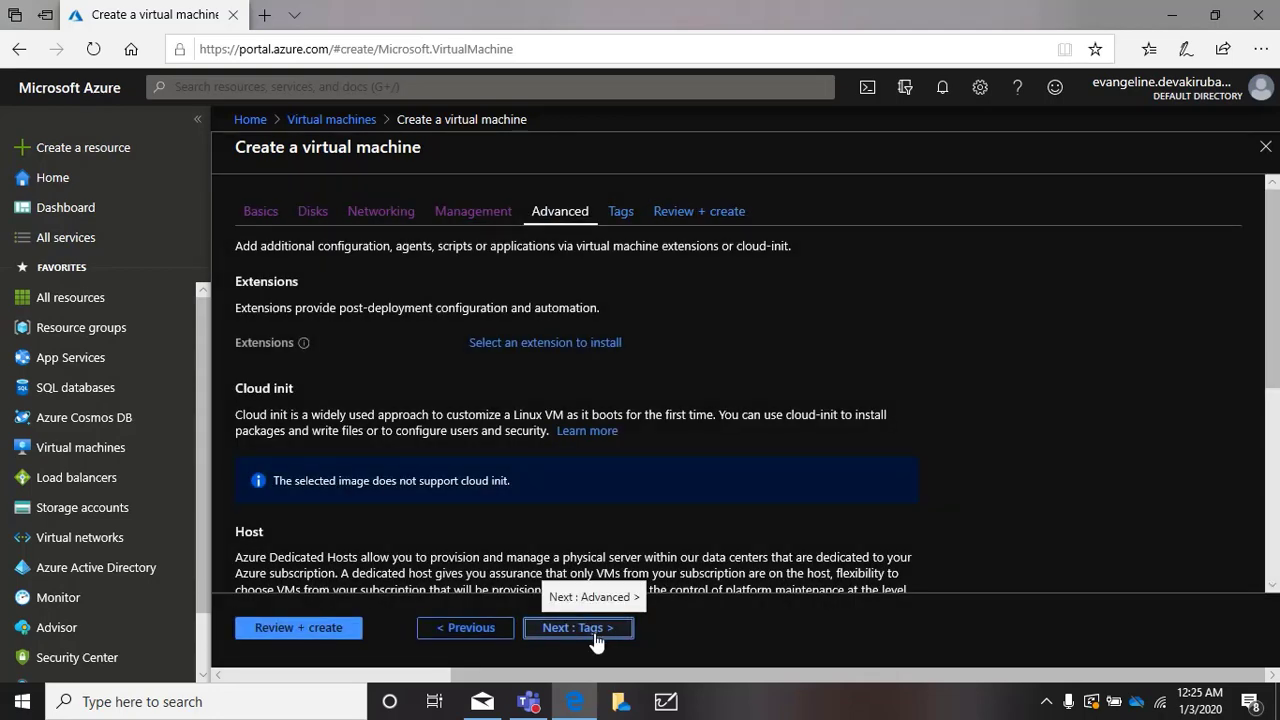
Browse the extensions list without installing any, then proceed to the Tags tab.
click(575, 343)
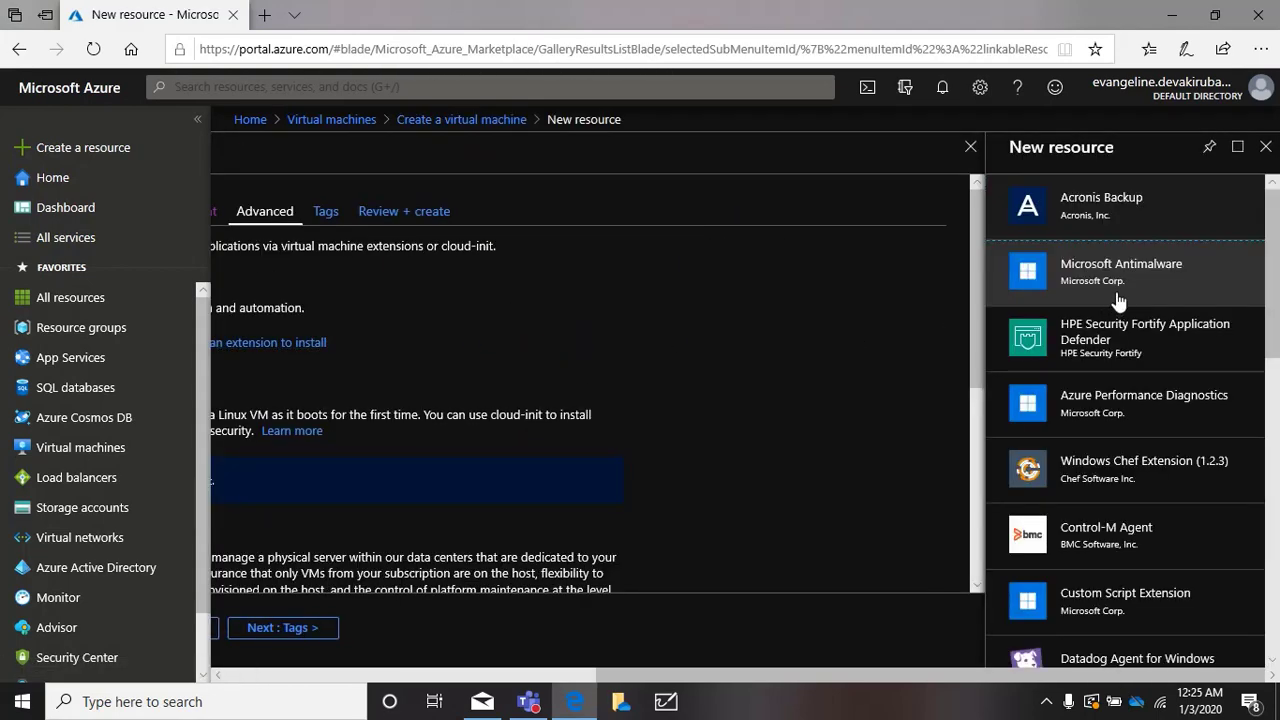
scroll(1125, 285, down, 4)
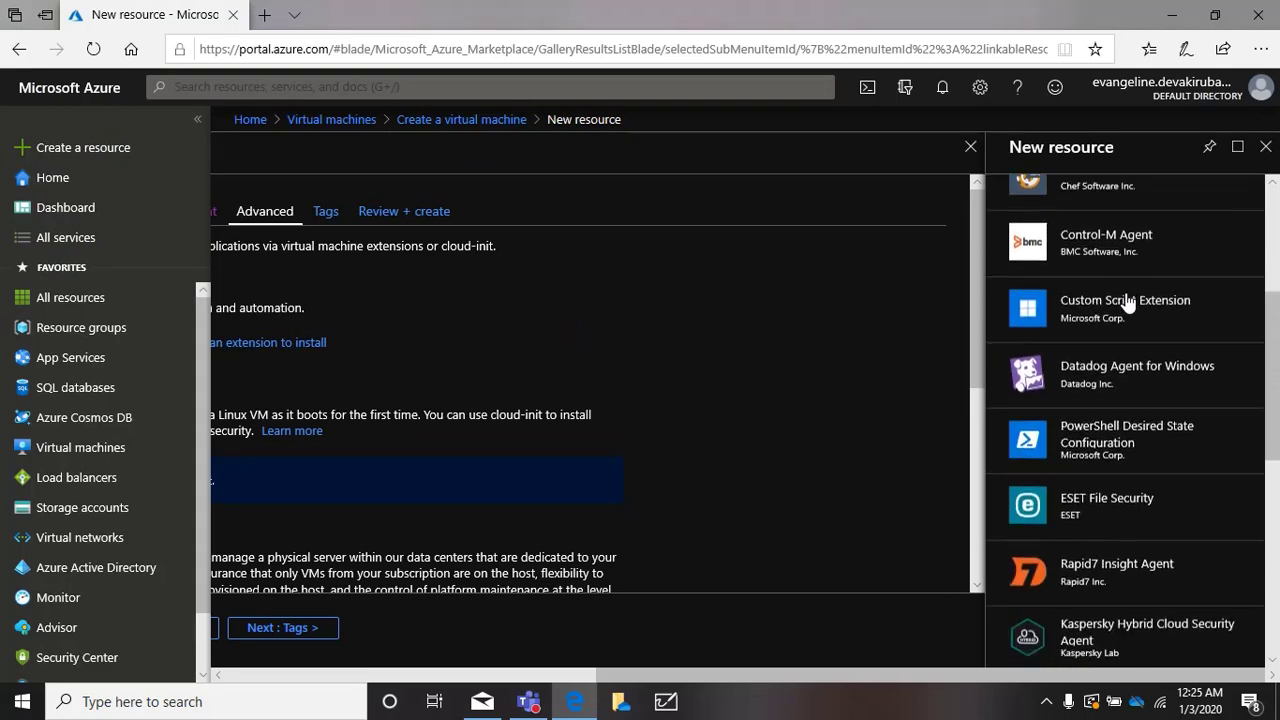
scroll(1128, 305, down, 5)
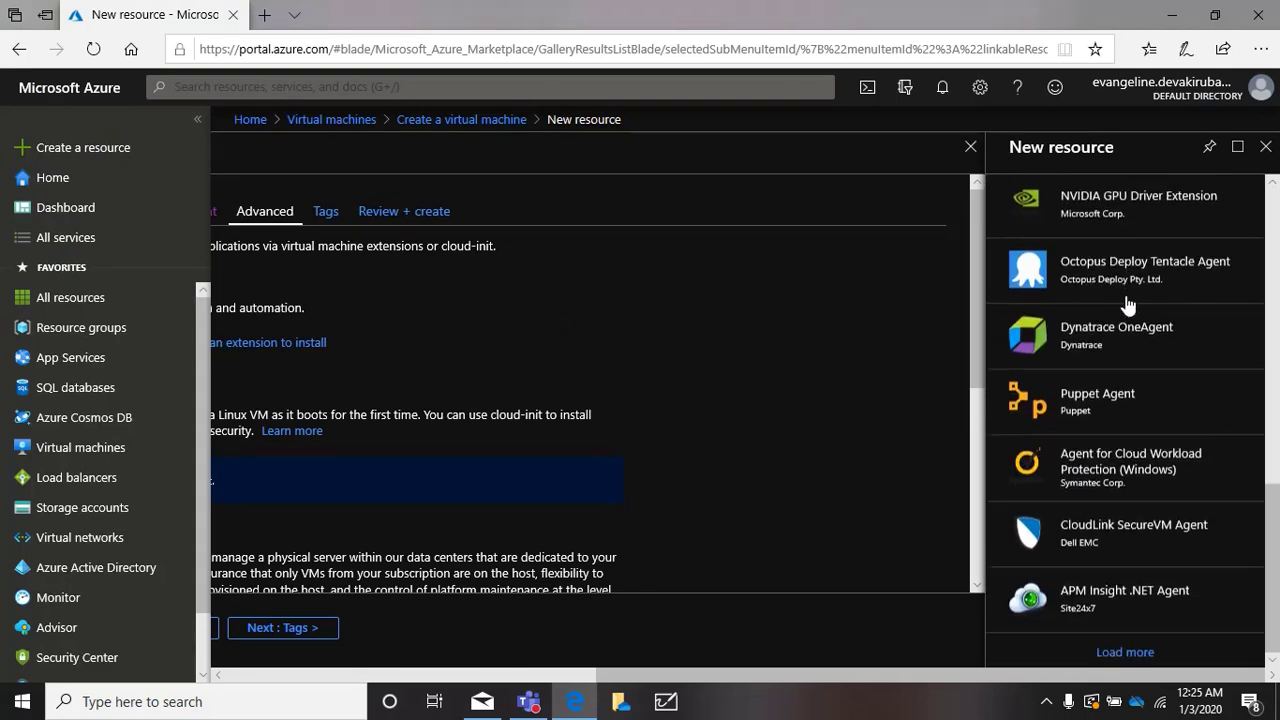
click(1266, 148)
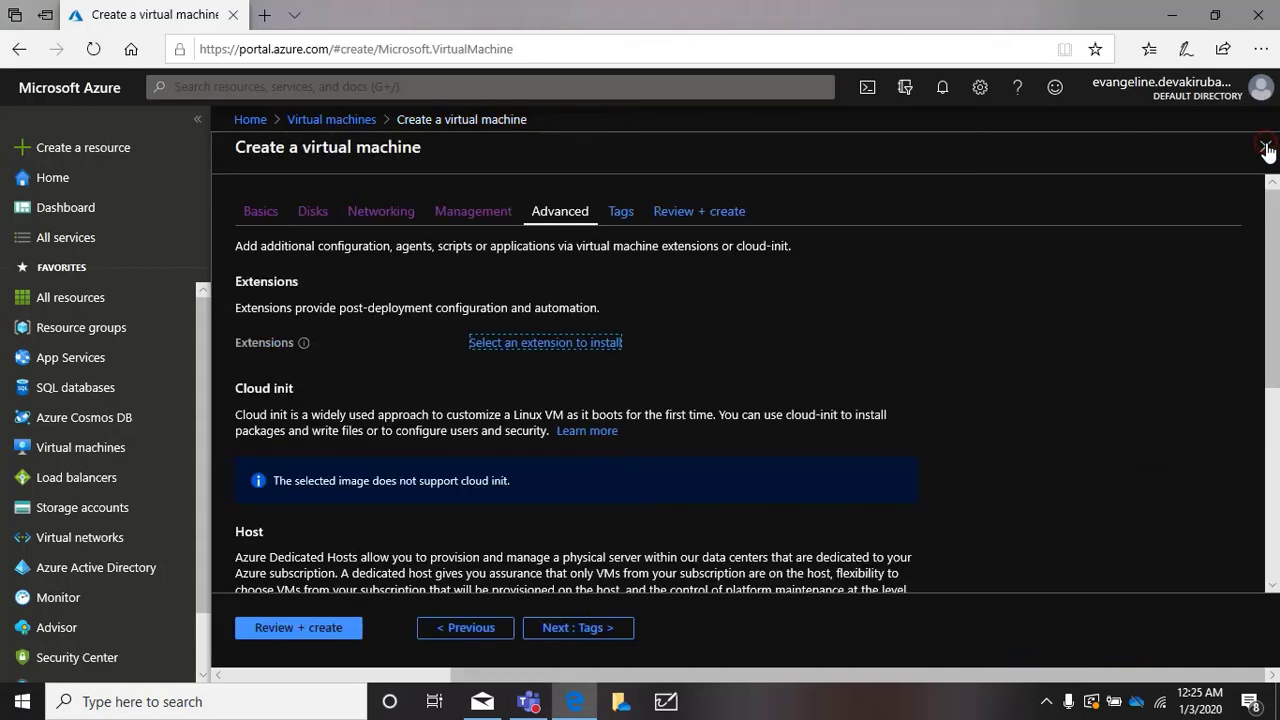
click(578, 628)
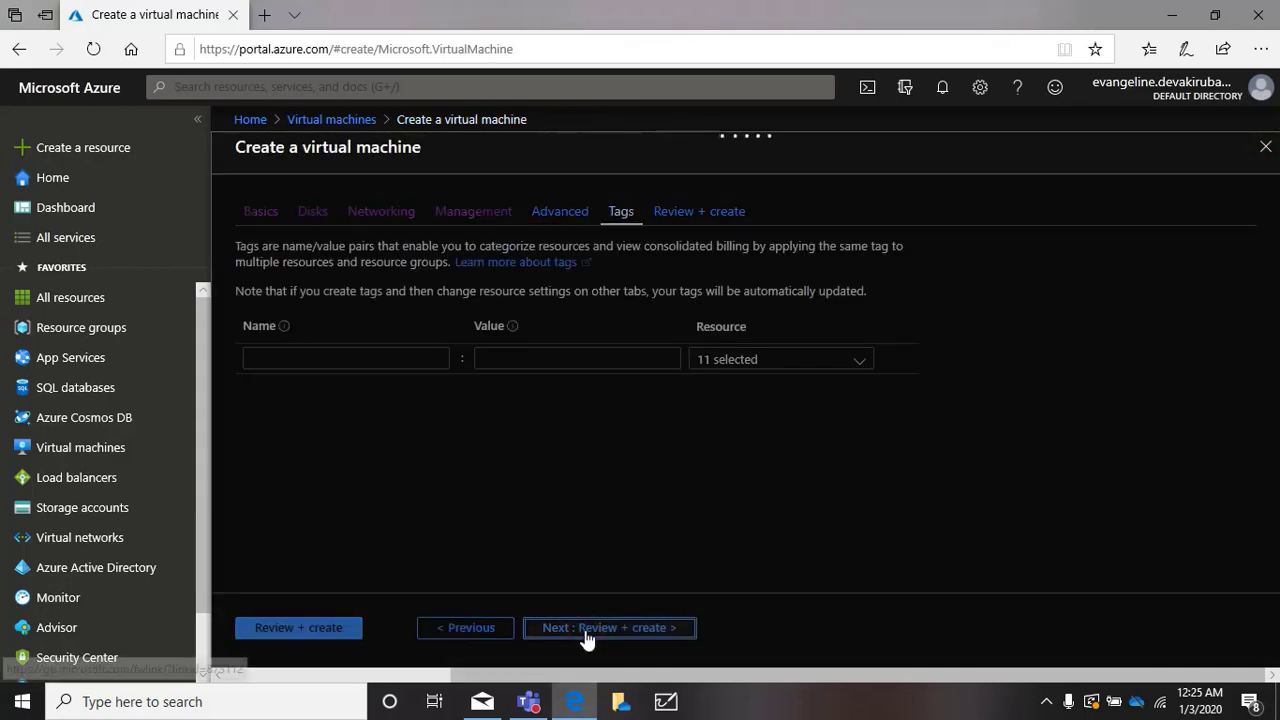
Add the tag sales with value inr and go to Review + create.
click(399, 357)
text(s)
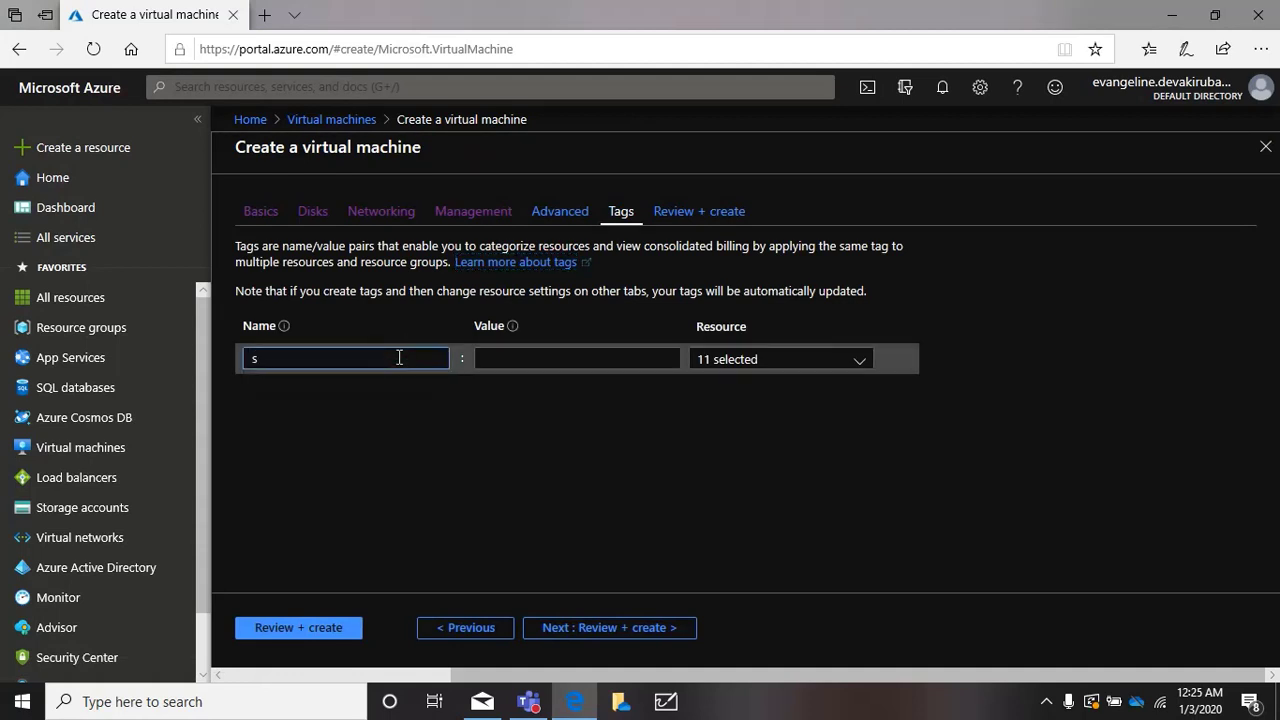
text(ales)
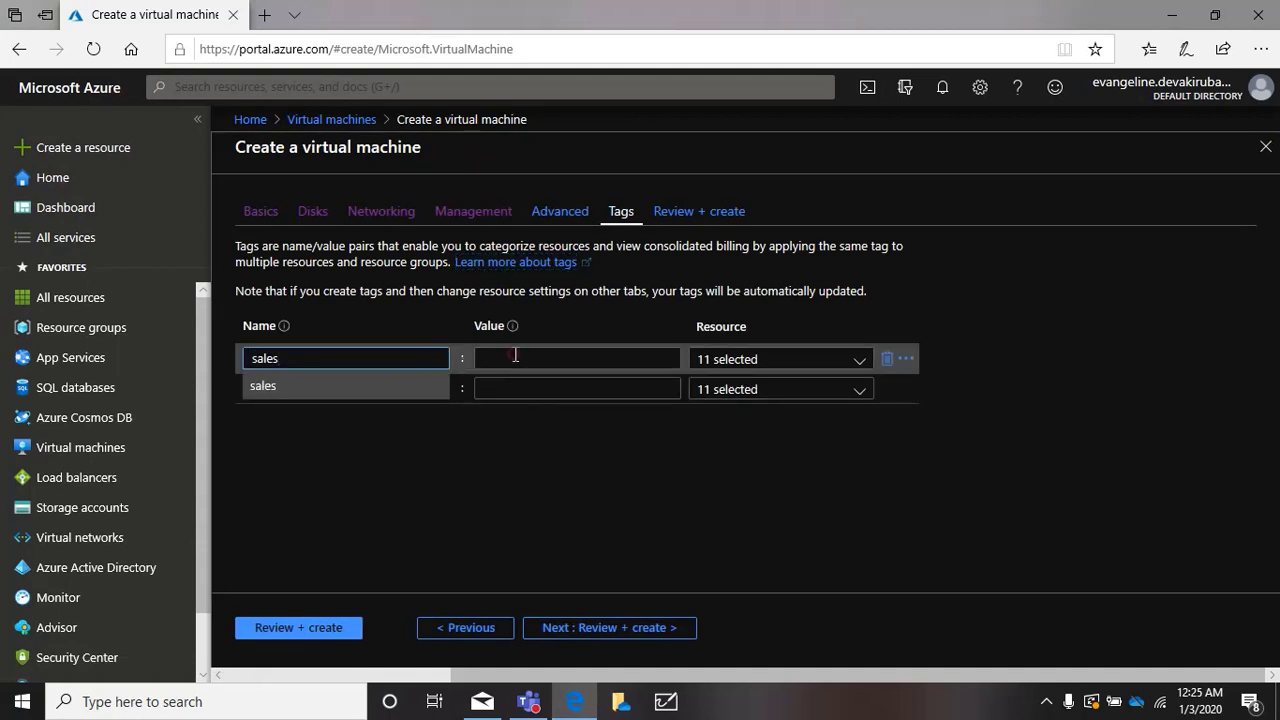
click(515, 355)
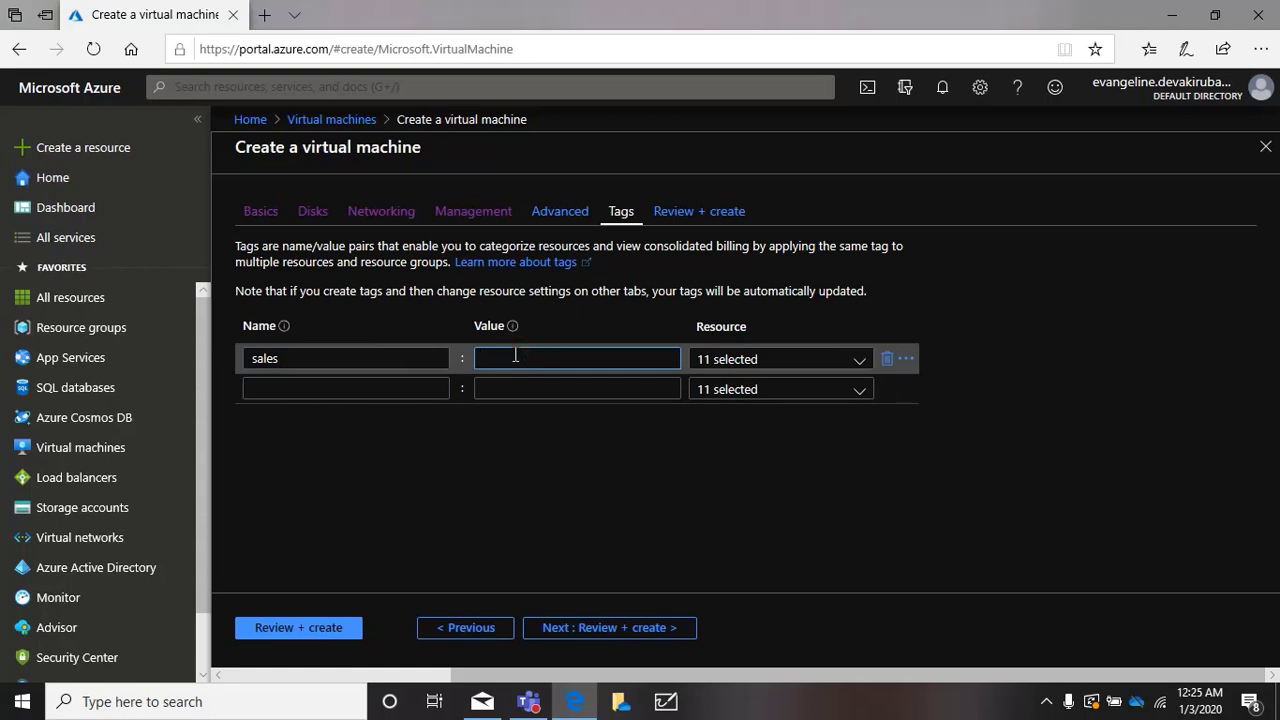
text(inr)
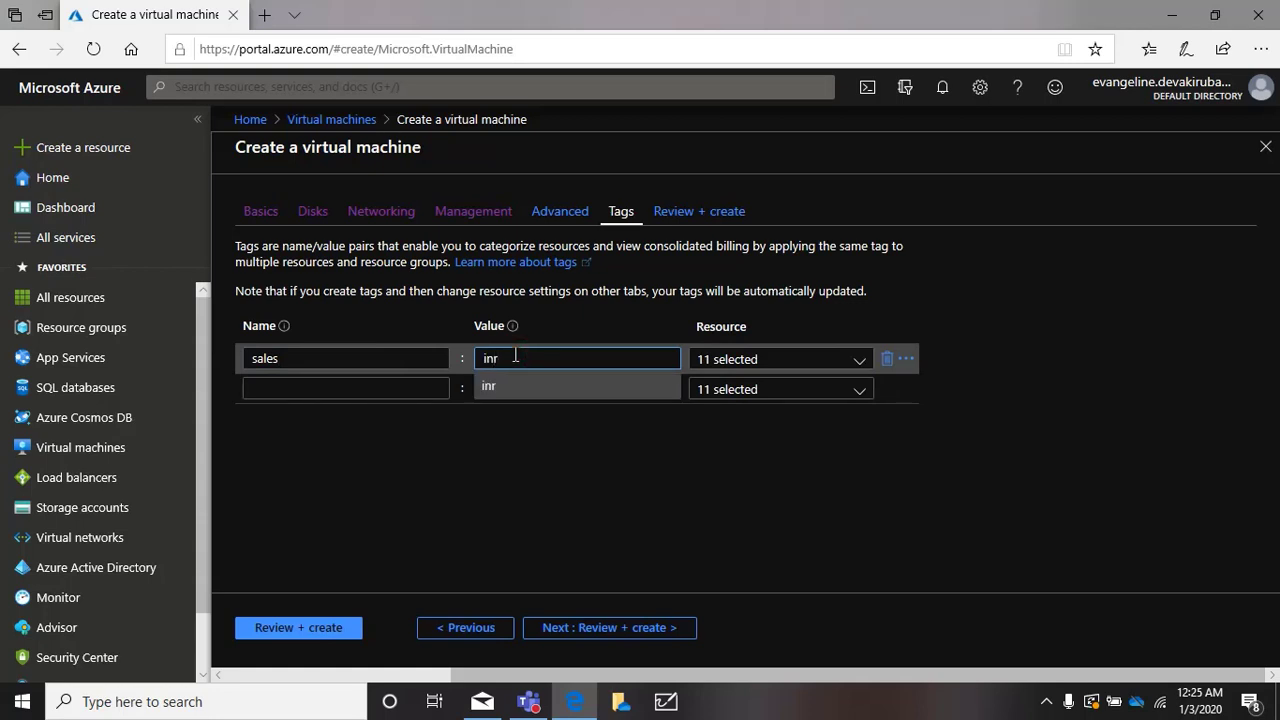
click(1196, 361)
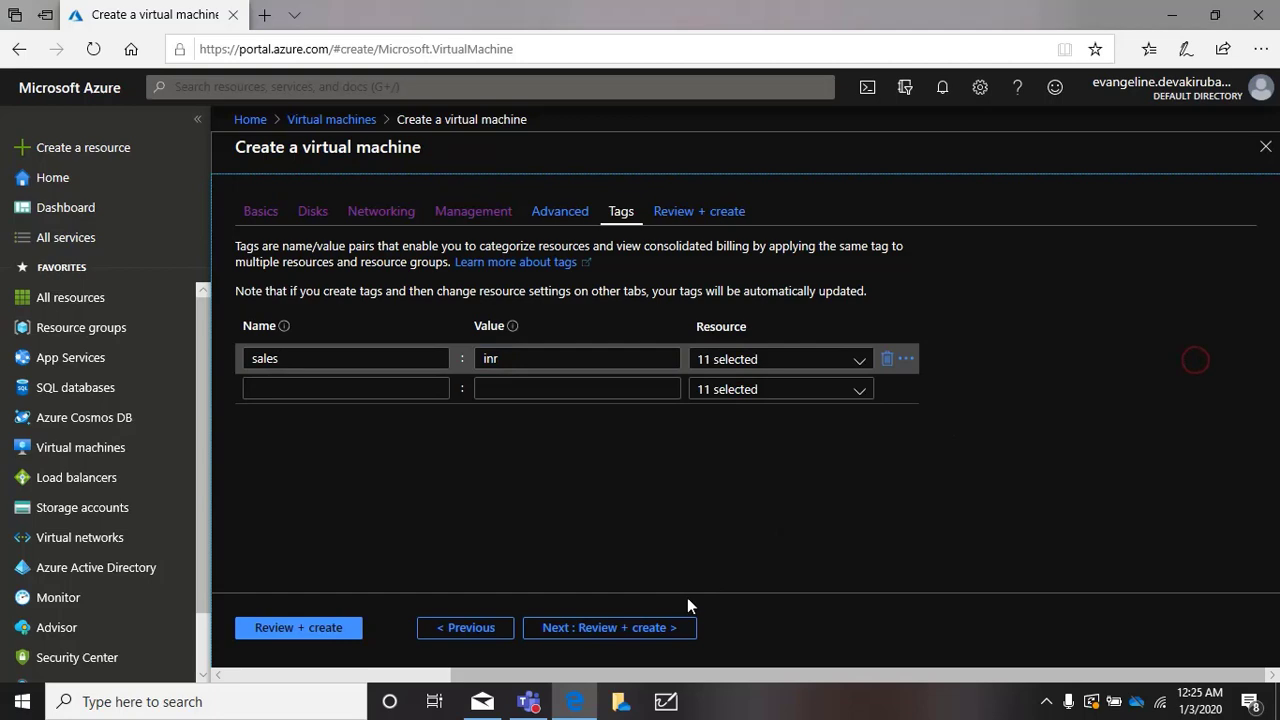
click(609, 628)
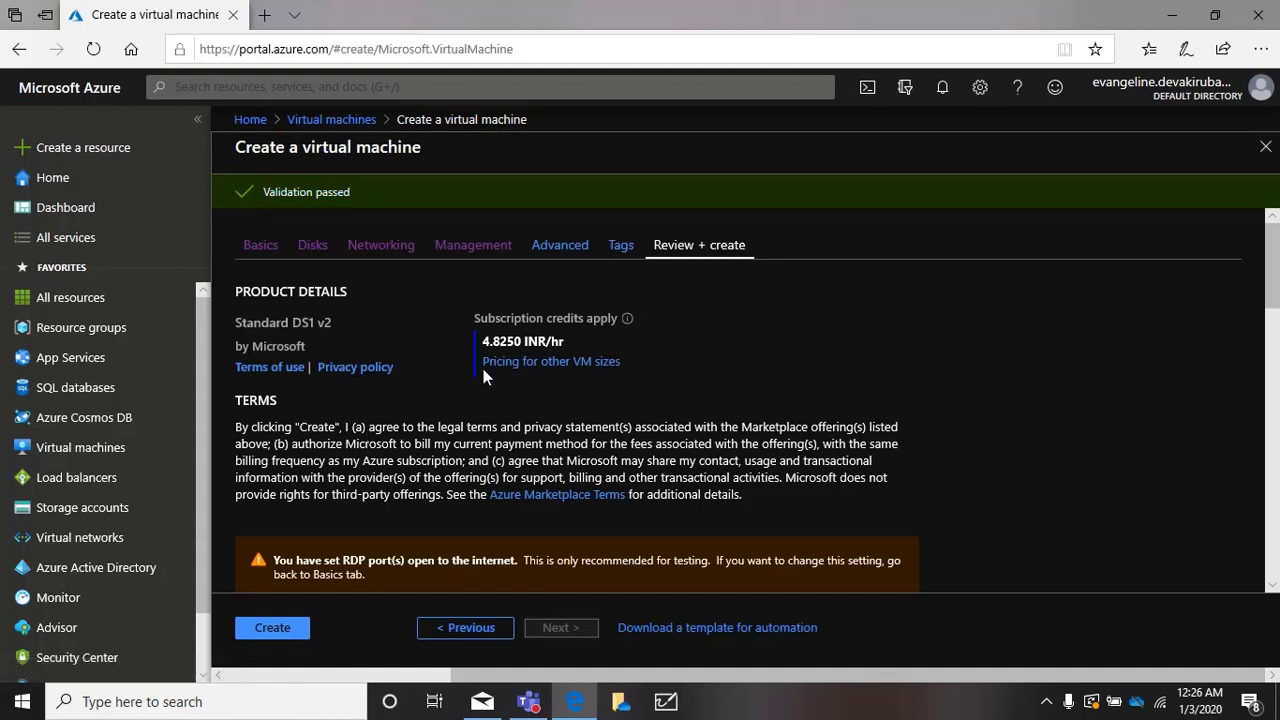
Create the windowsvm virtual machine in TestRG and wait for deployment.
click(275, 633)
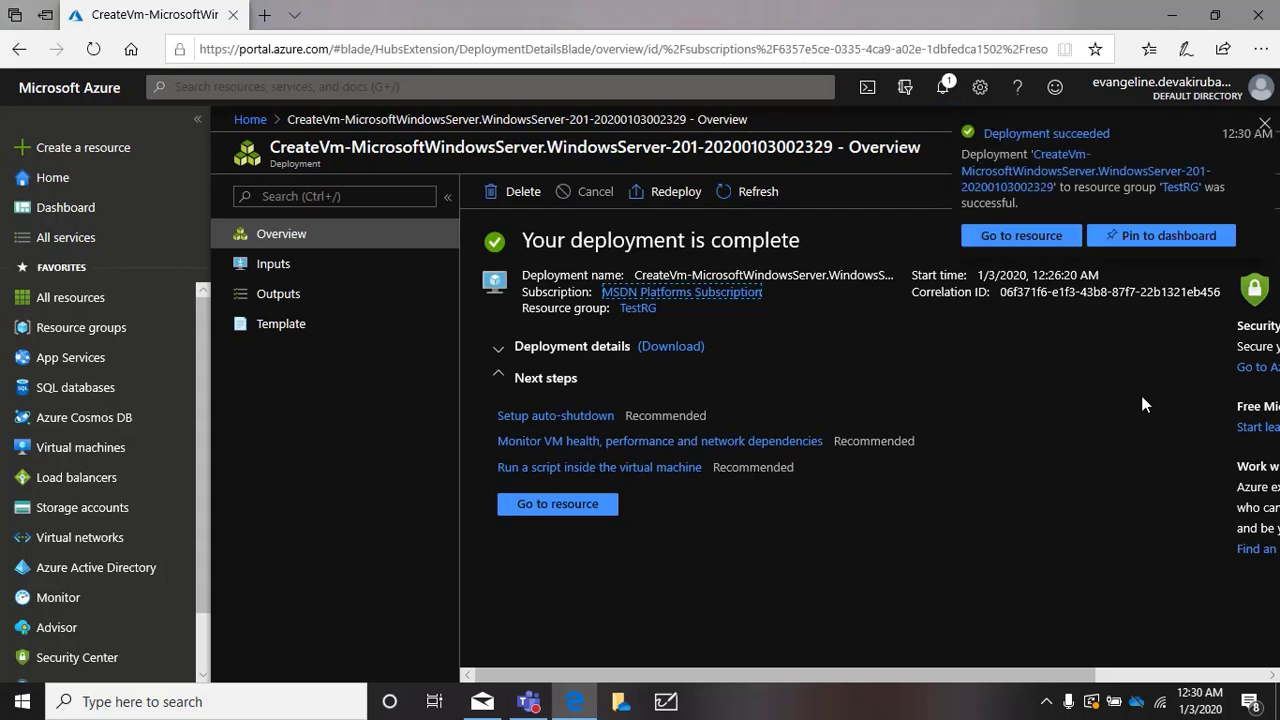
Go to the deployed windowsvm resource's overview page.
click(560, 505)
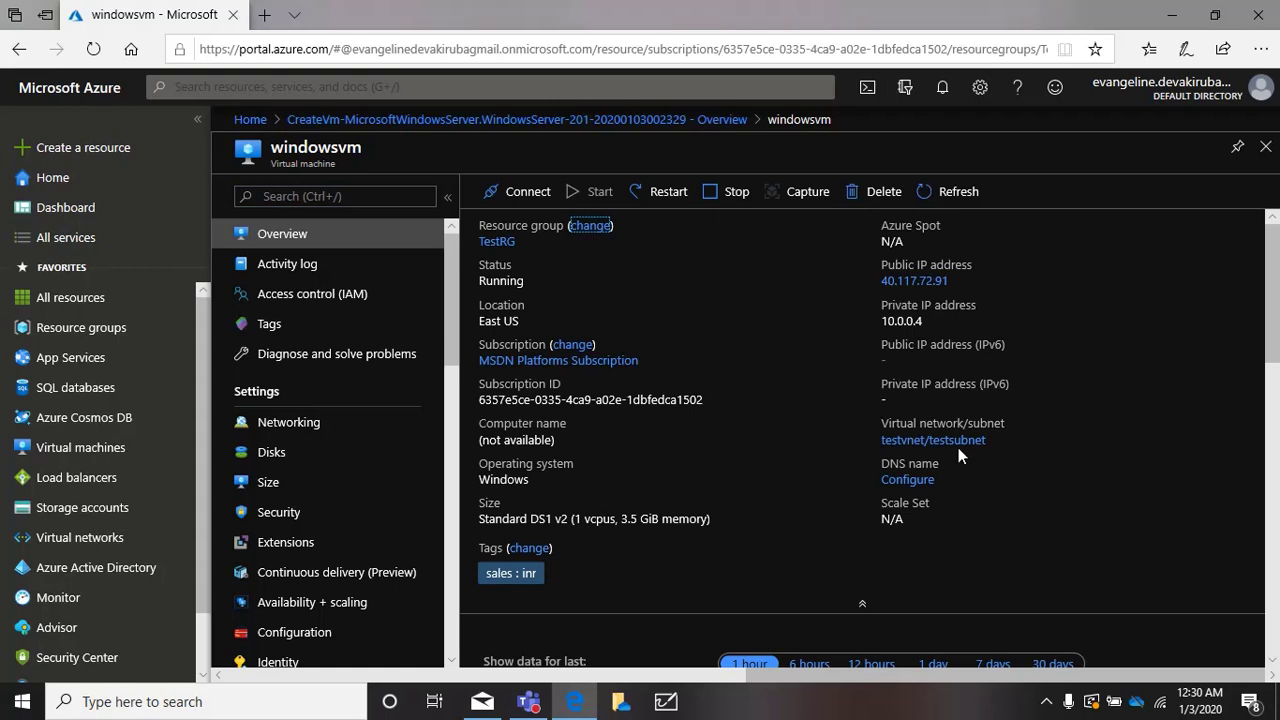
Download windowsvm.rdp from the Connect > RDP pane and open it.
double_click(494, 284)
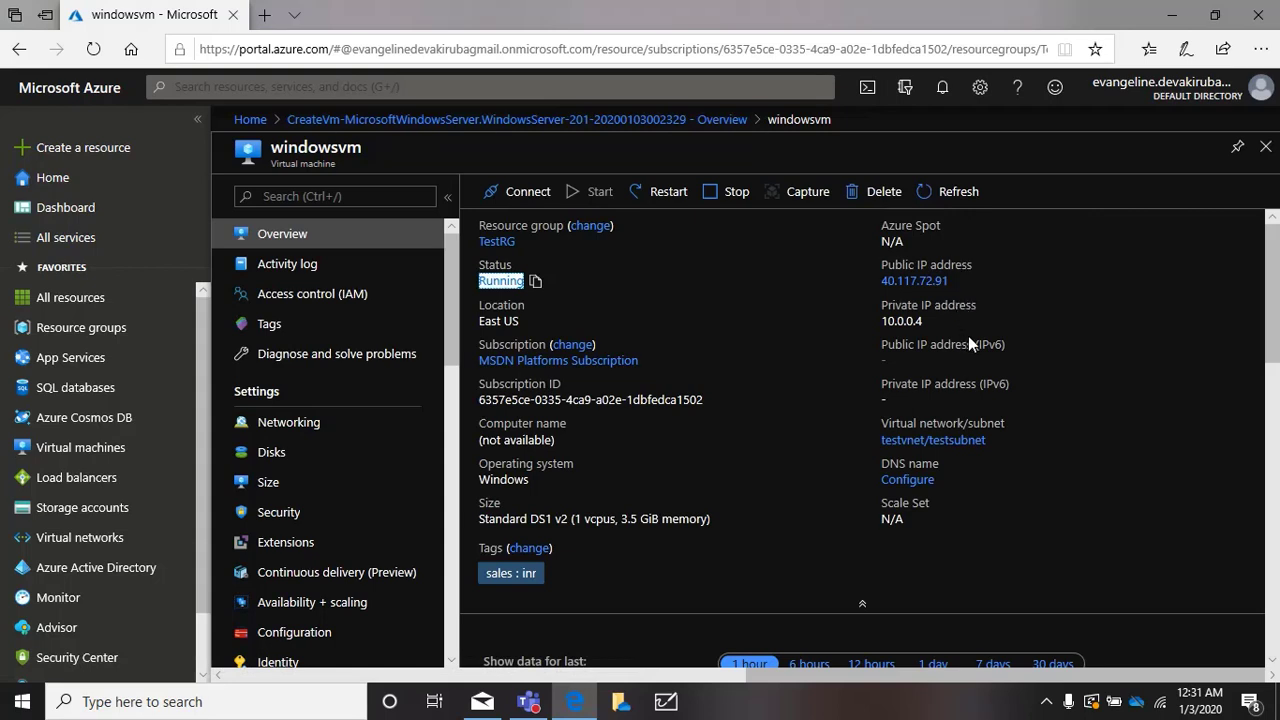
click(519, 192)
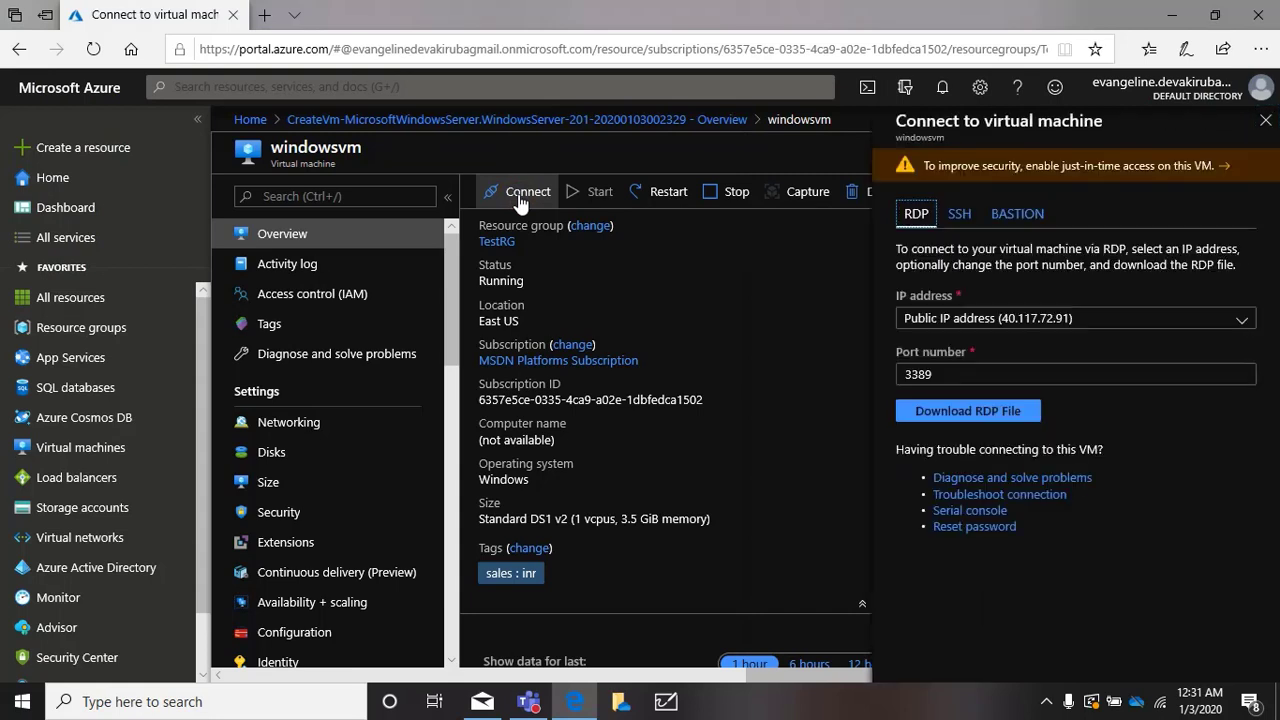
click(966, 411)
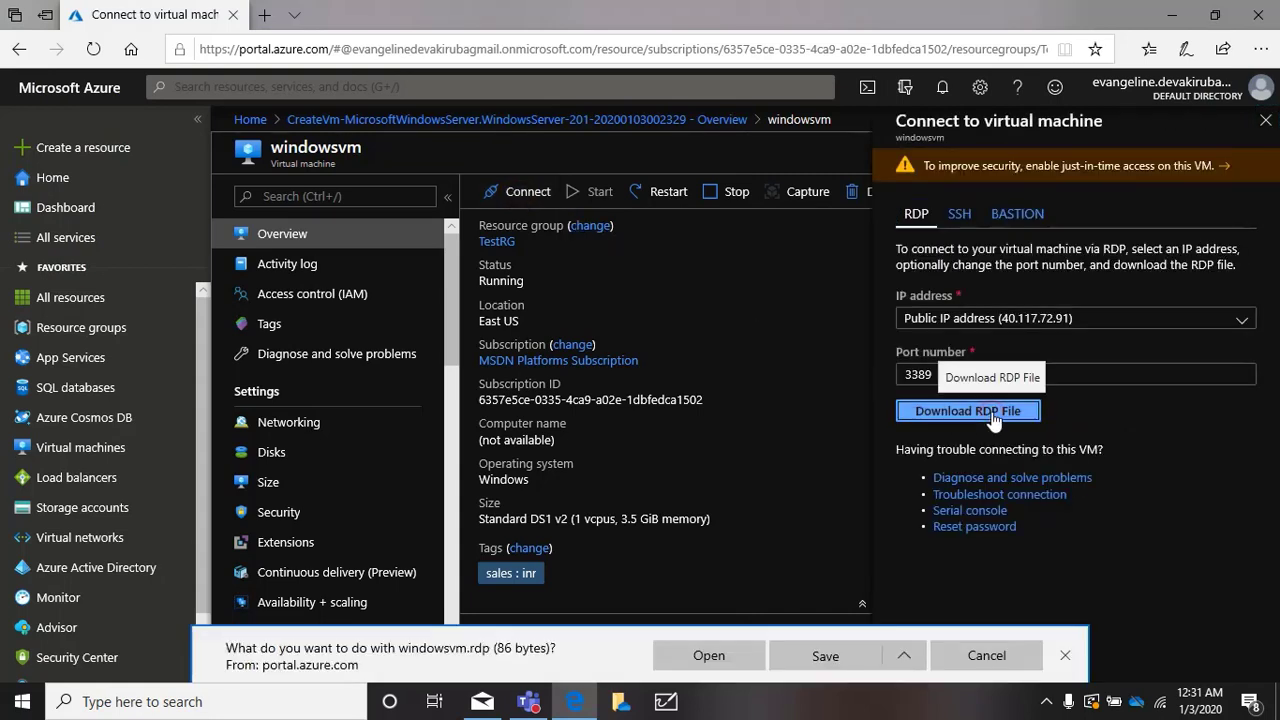
click(726, 661)
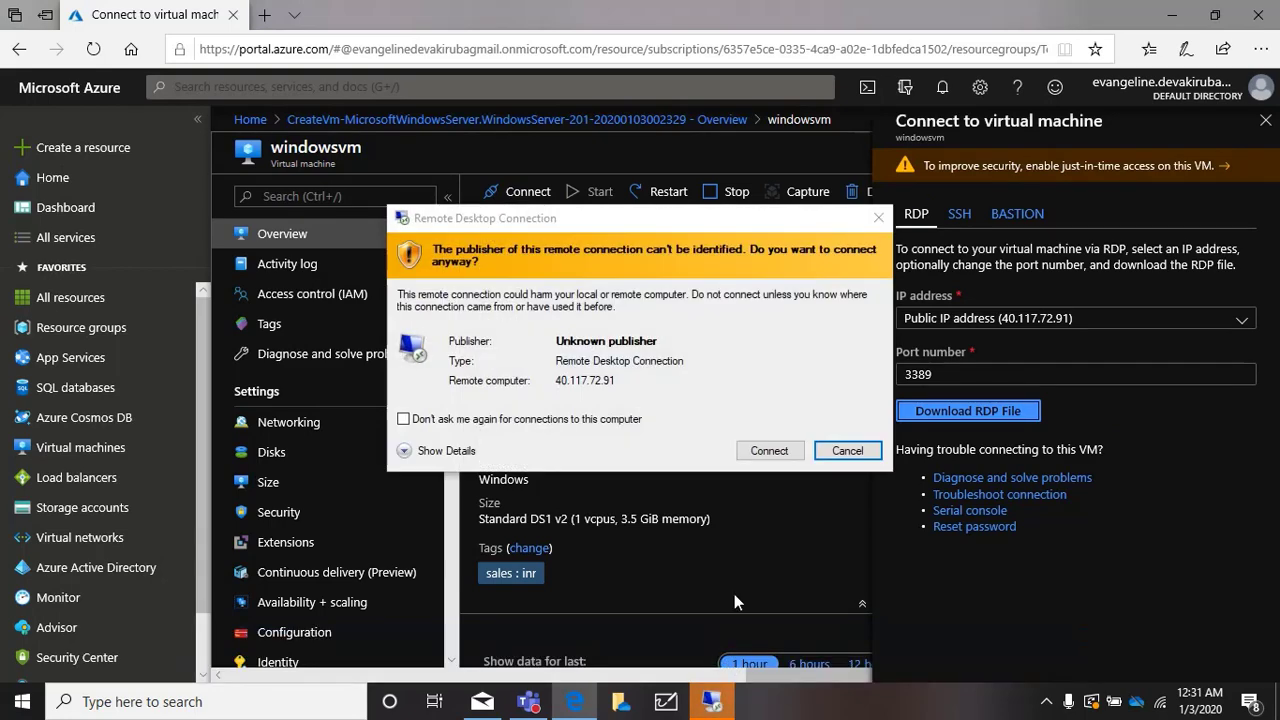
Accept the unknown publisher and sign in with a different account using the VM administrator username and password.
click(770, 452)
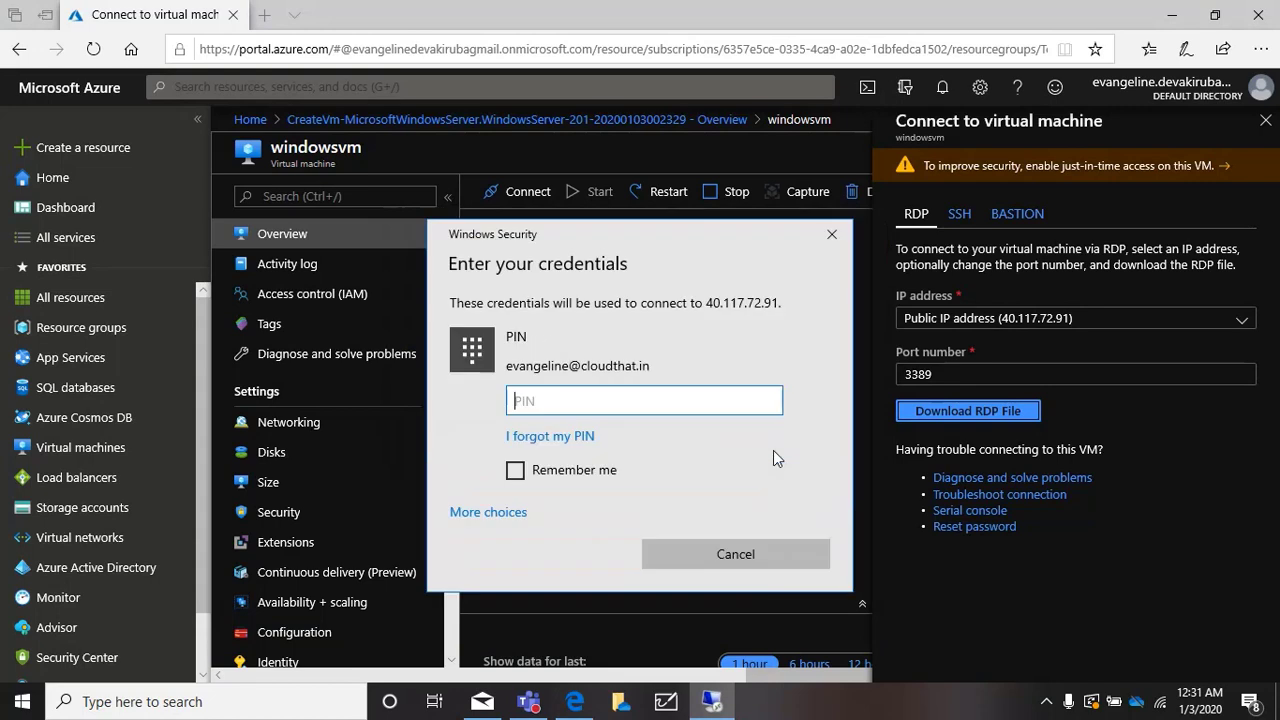
click(512, 514)
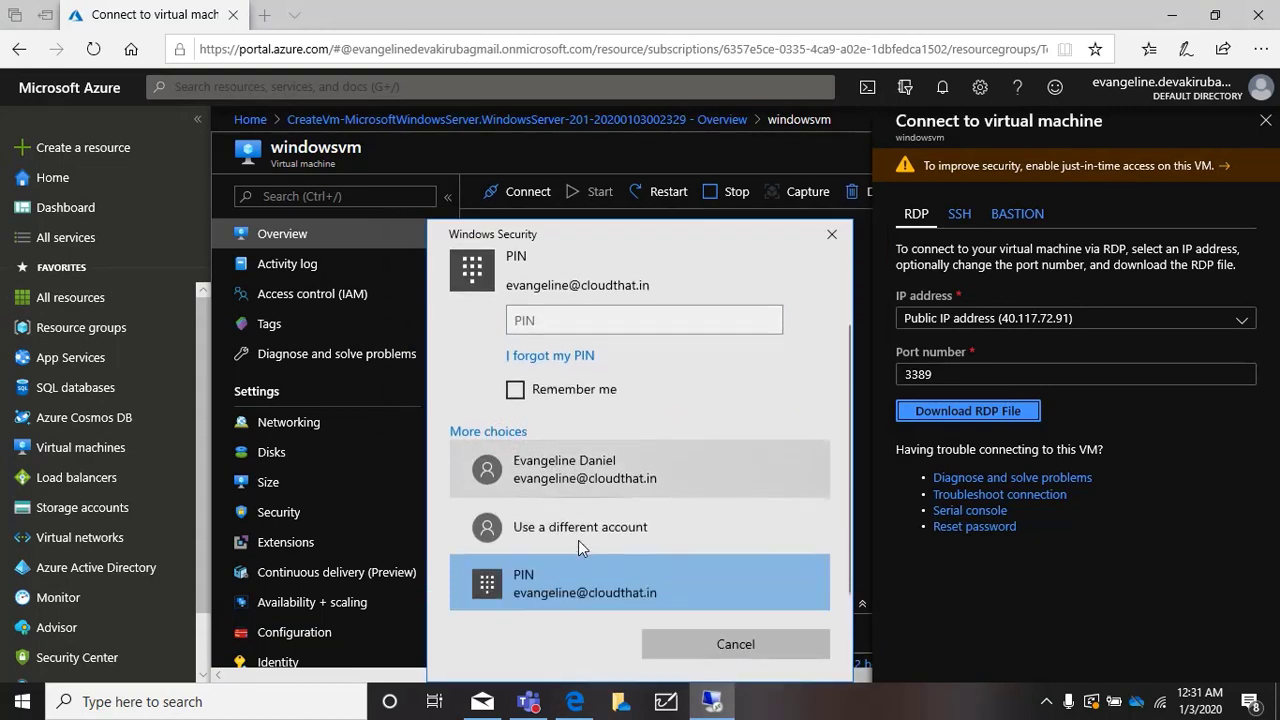
click(583, 522)
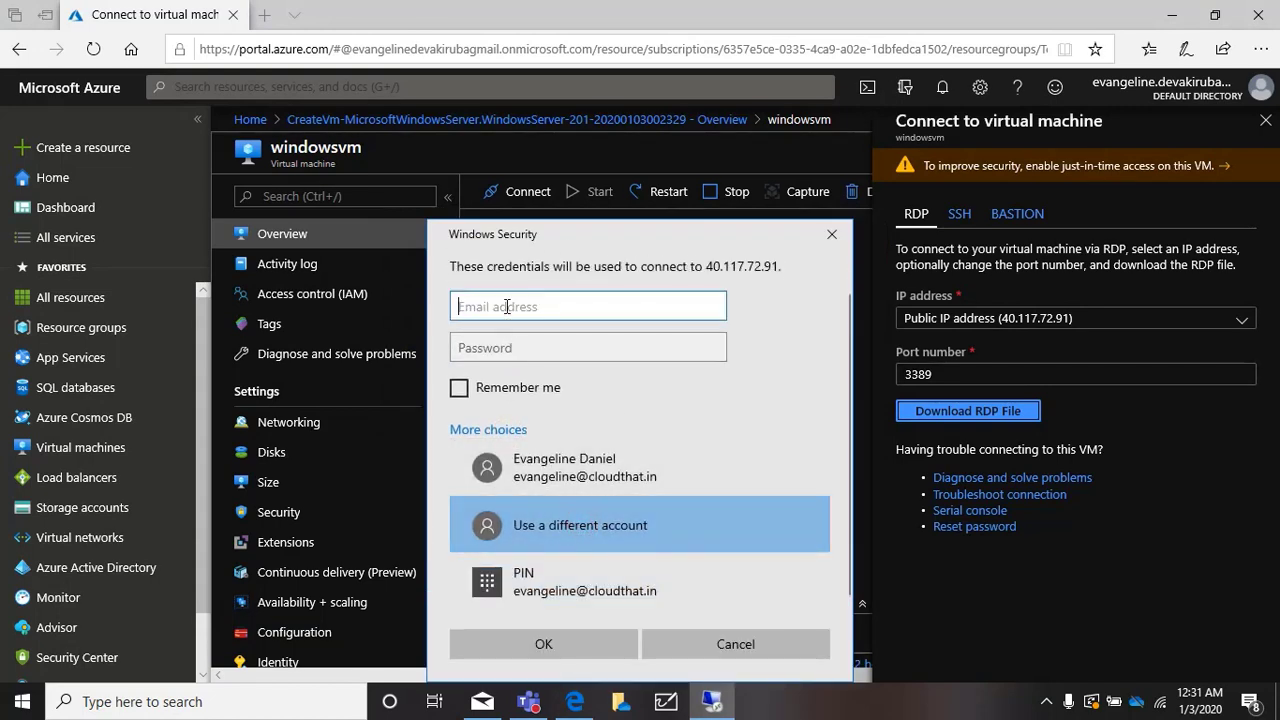
text(windowsvm)
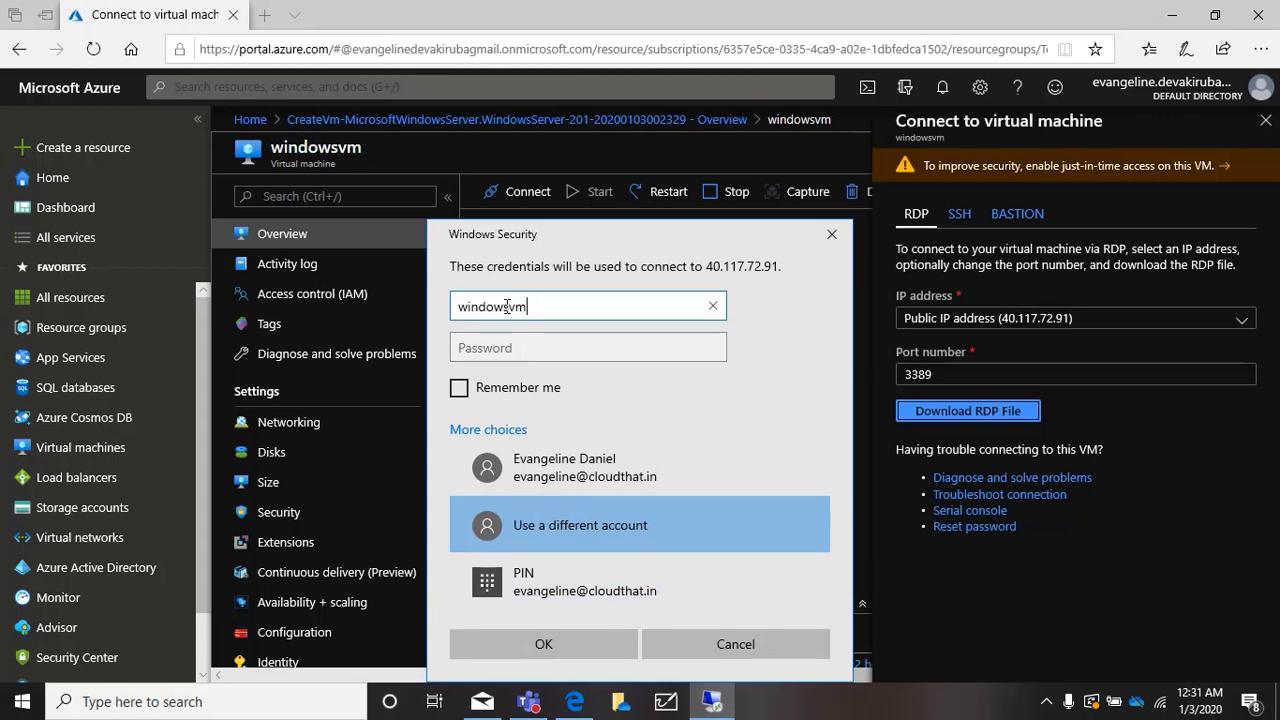
text(user)
key(Tab)
text(P)
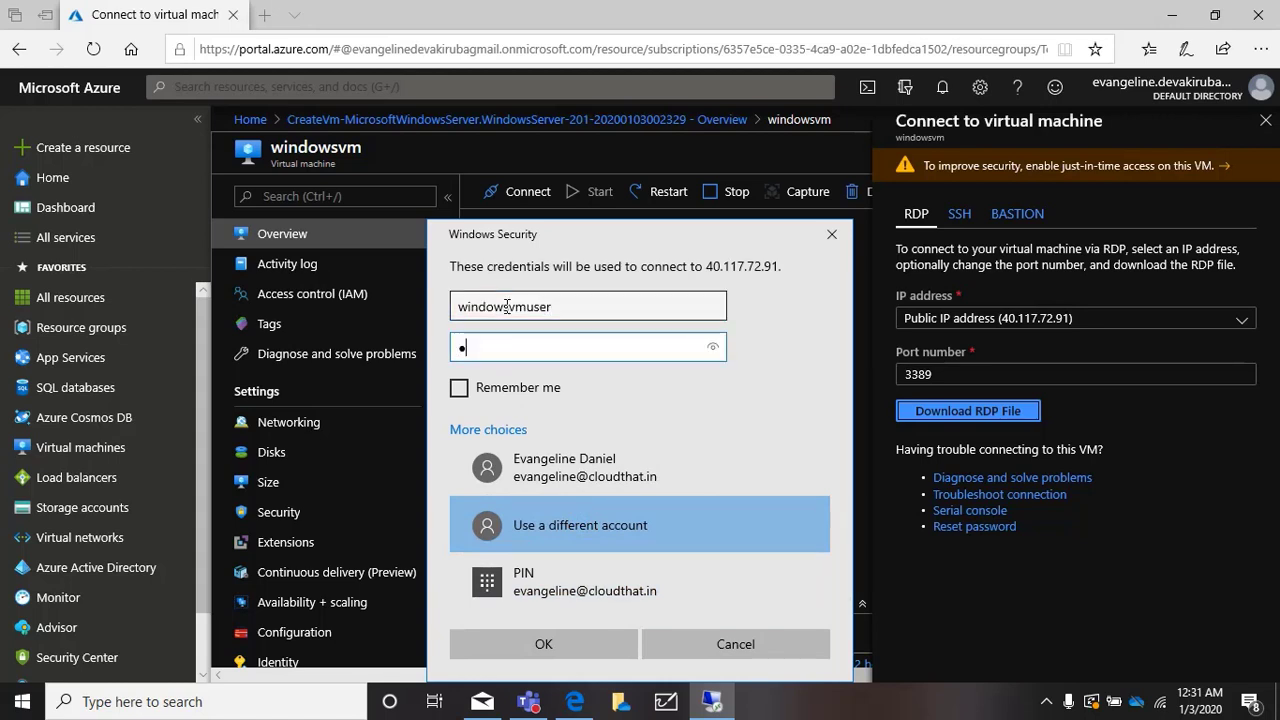
text(asssword)
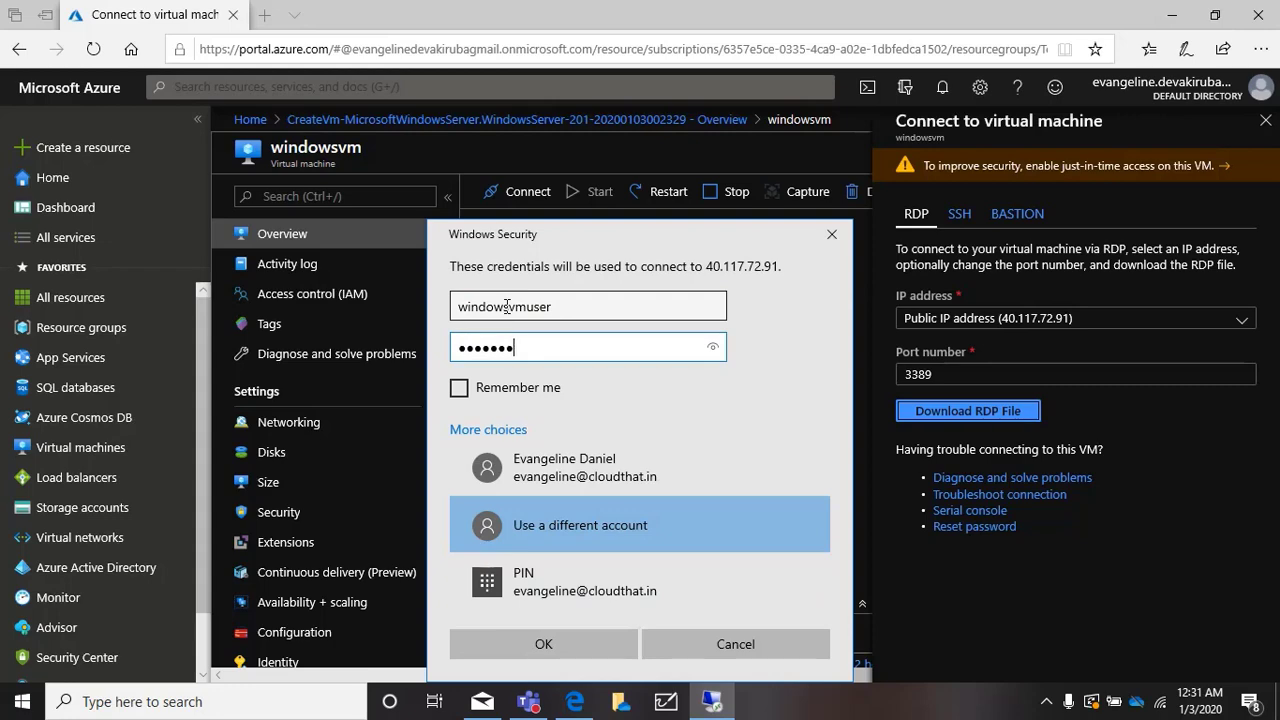
text(12)
click(539, 650)
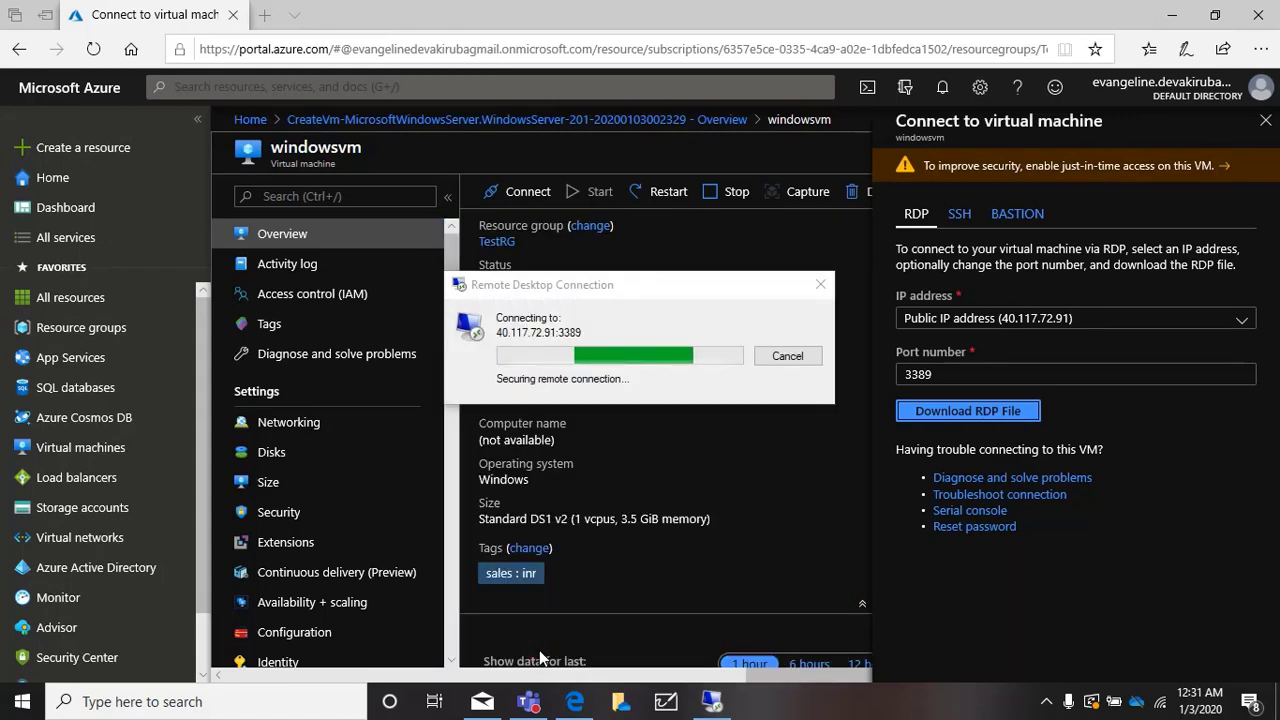
Accept the VM's certificate warning so Server Manager's Dashboard loads.
click(710, 513)
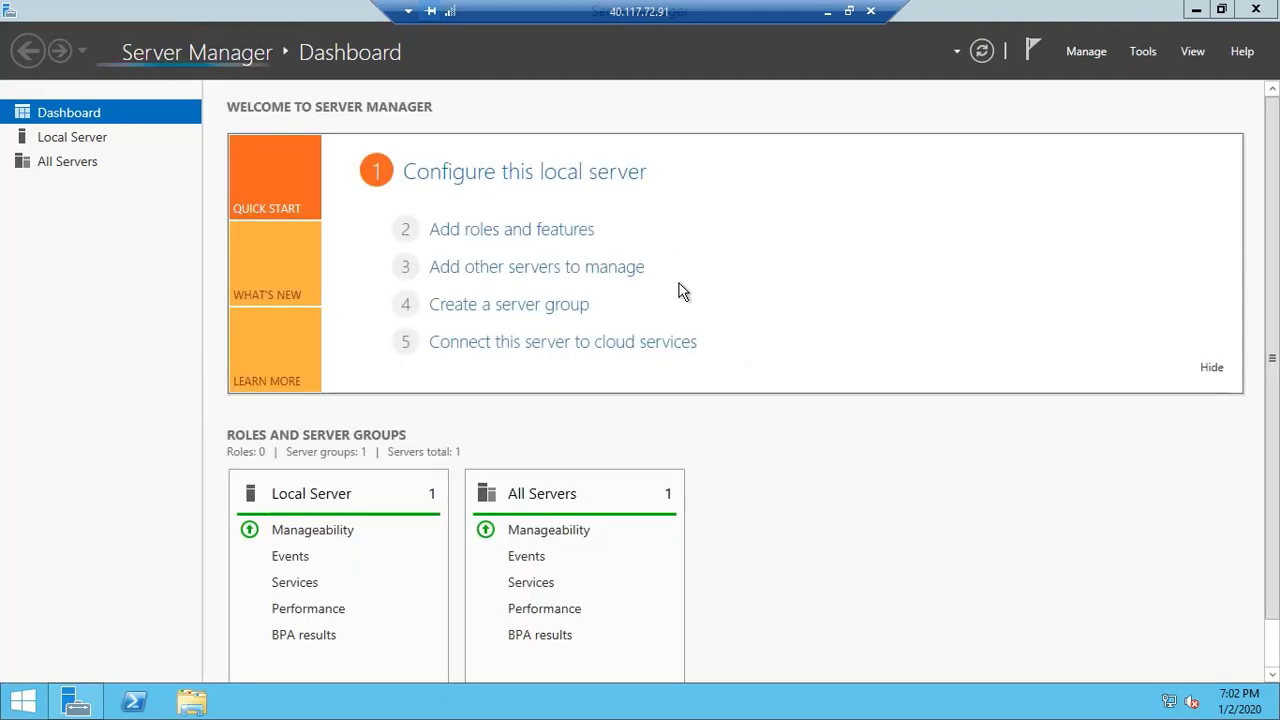
Start a role-based Add Roles and Features install targeting windowsvm.
click(514, 232)
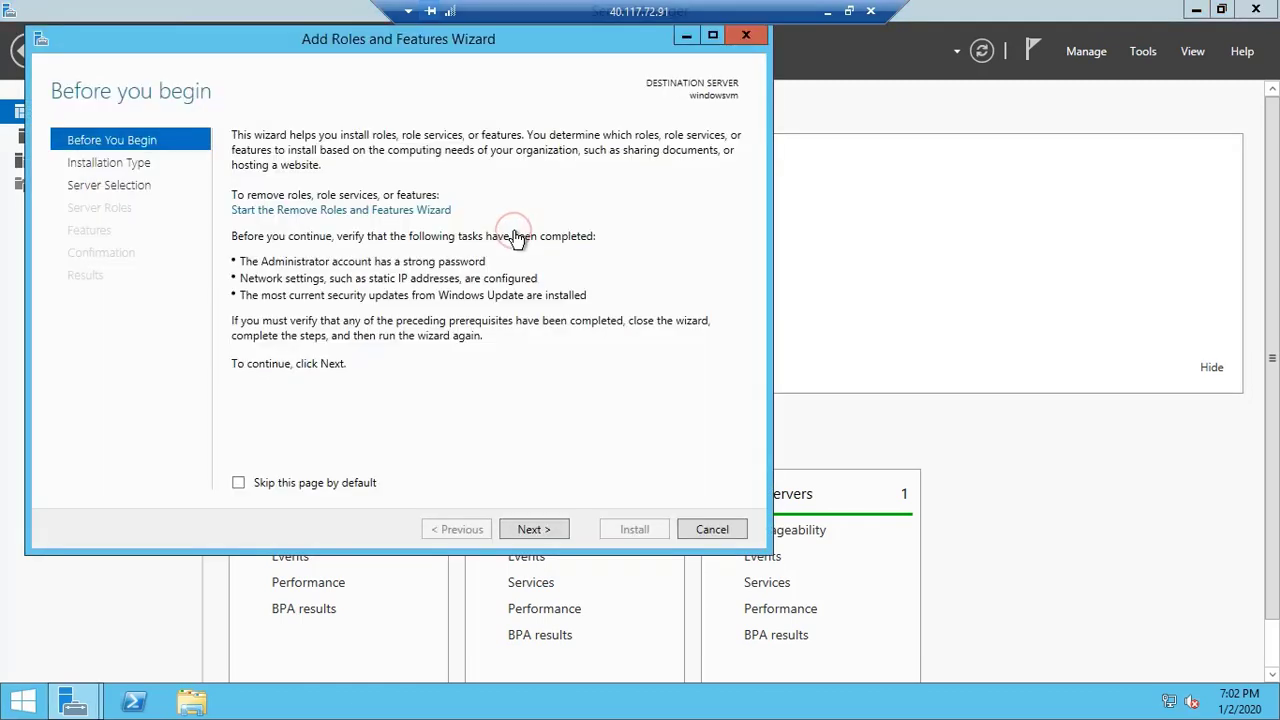
click(521, 529)
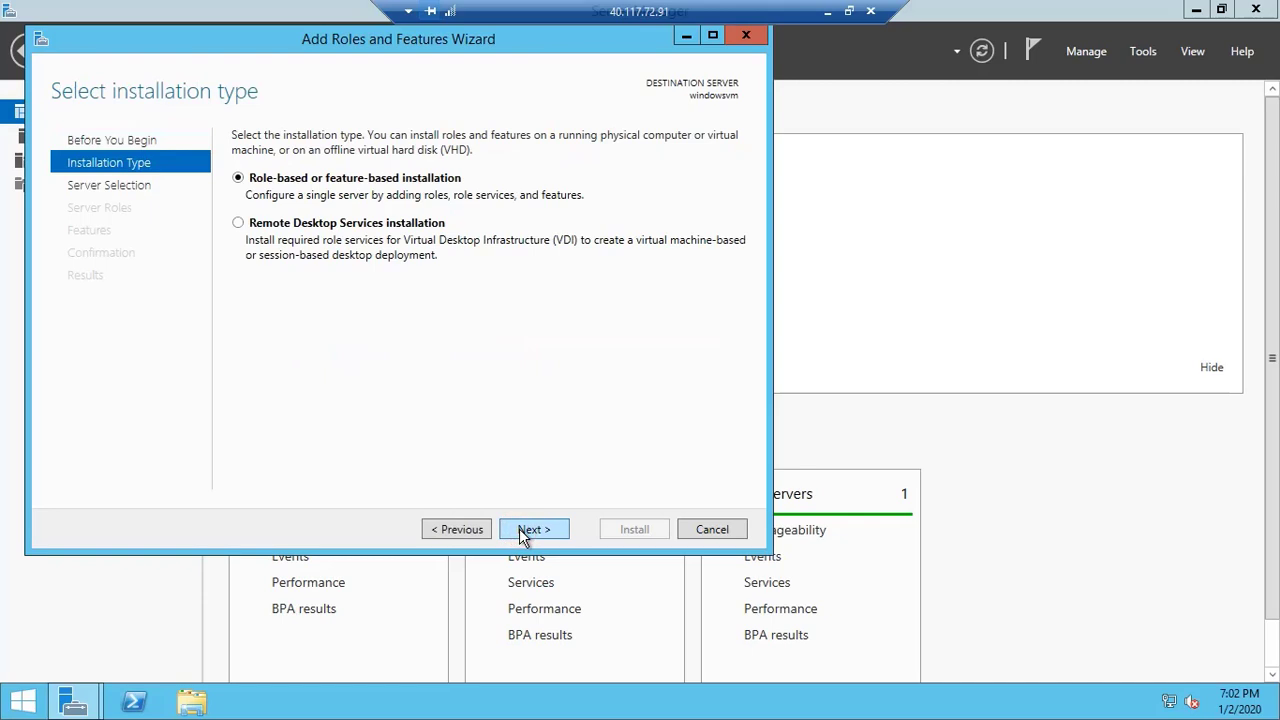
click(519, 529)
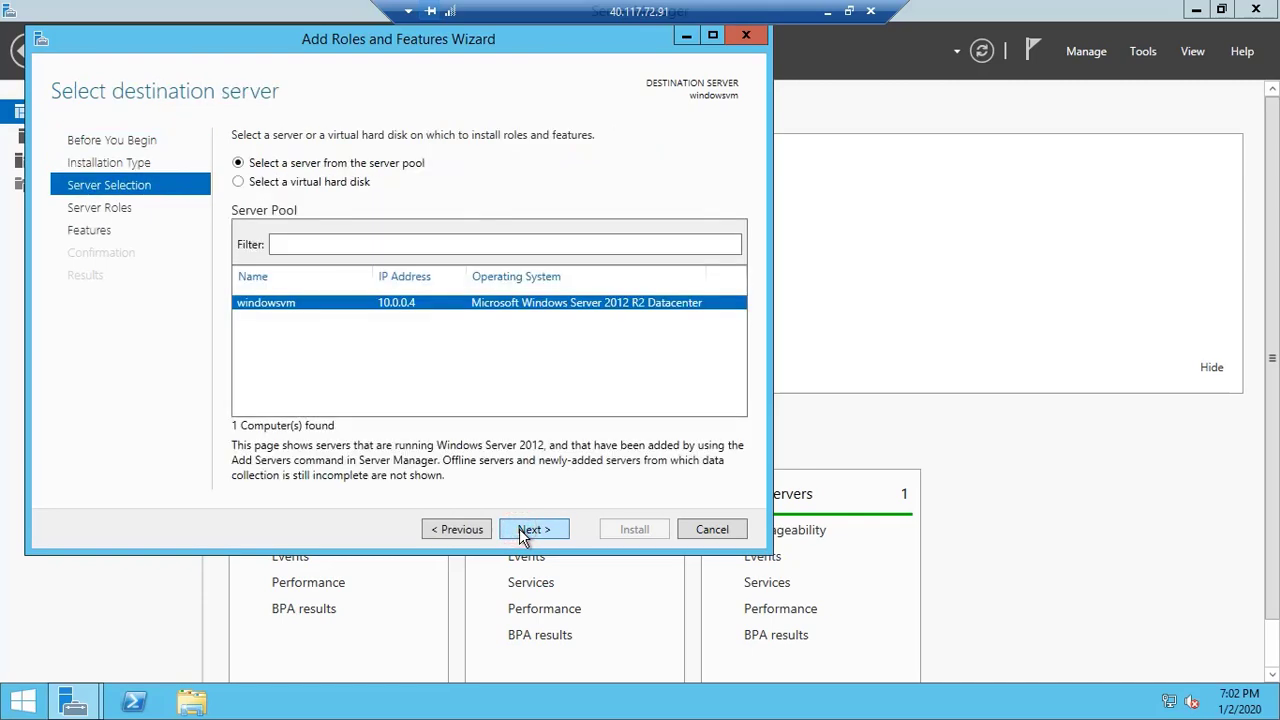
click(519, 528)
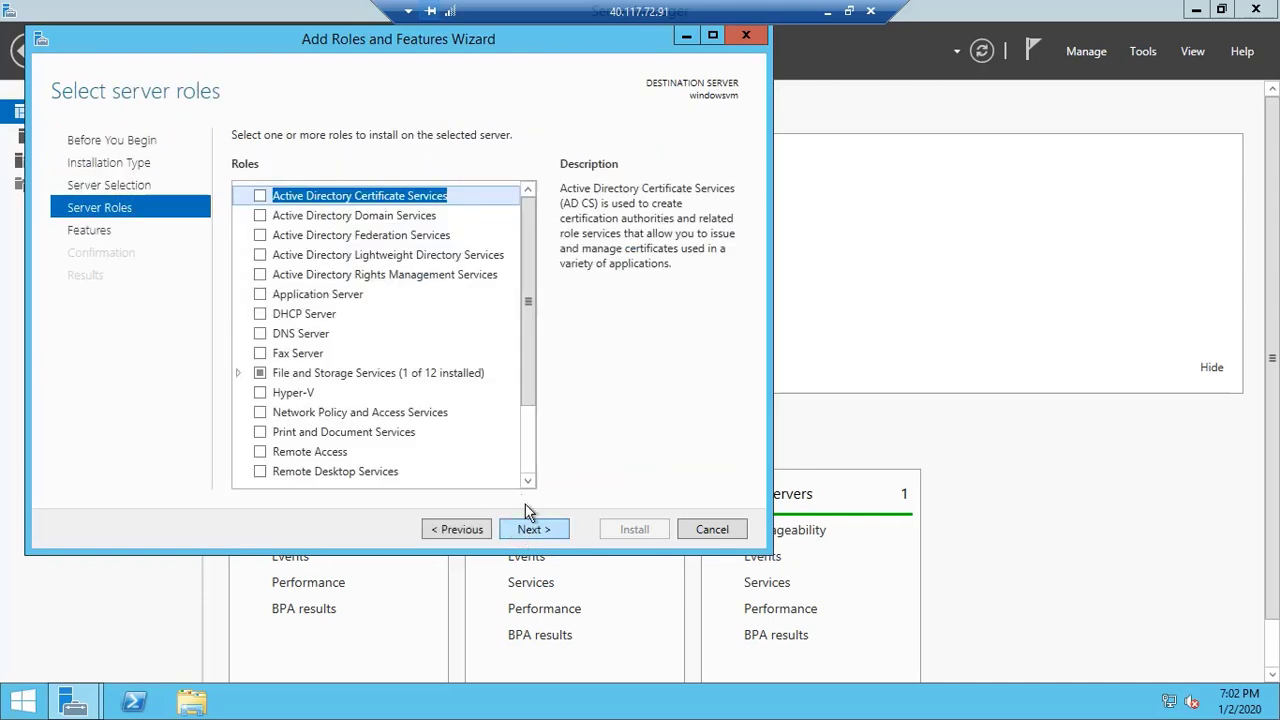
drag(530, 281, 534, 395)
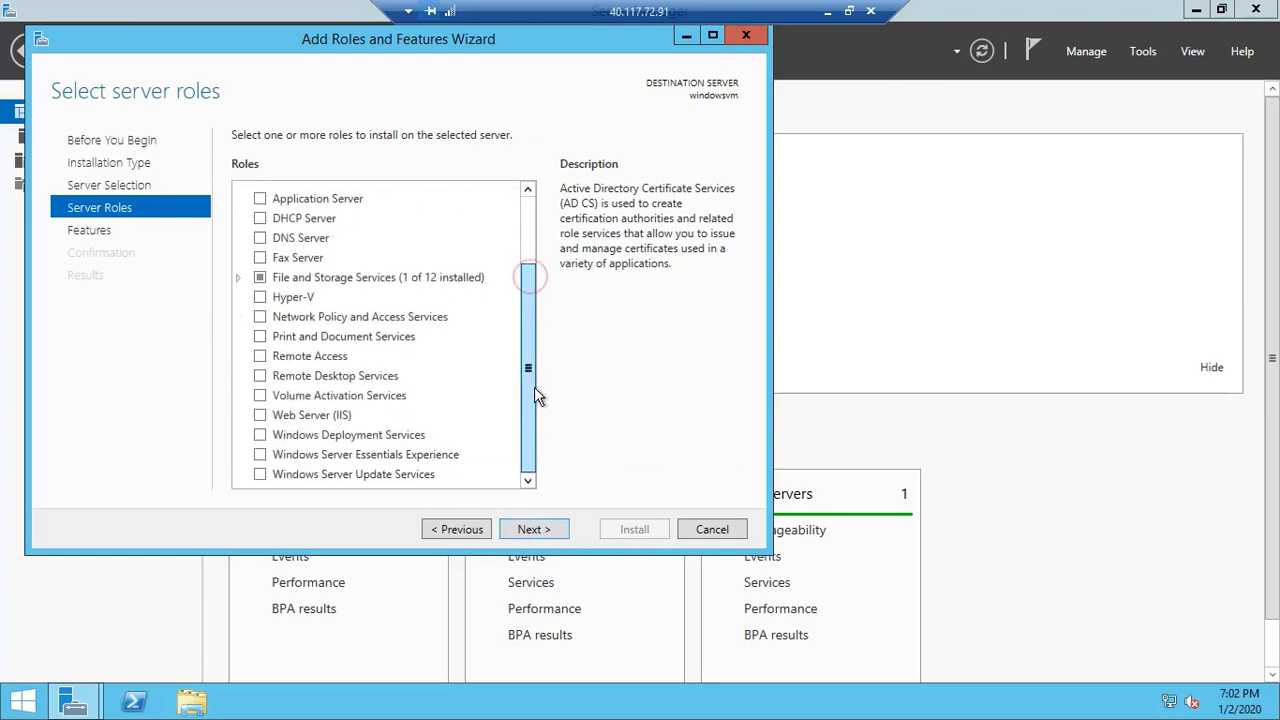
Install Web Server (IIS) with its management tools and default role services, then minimize the remote session.
click(260, 415)
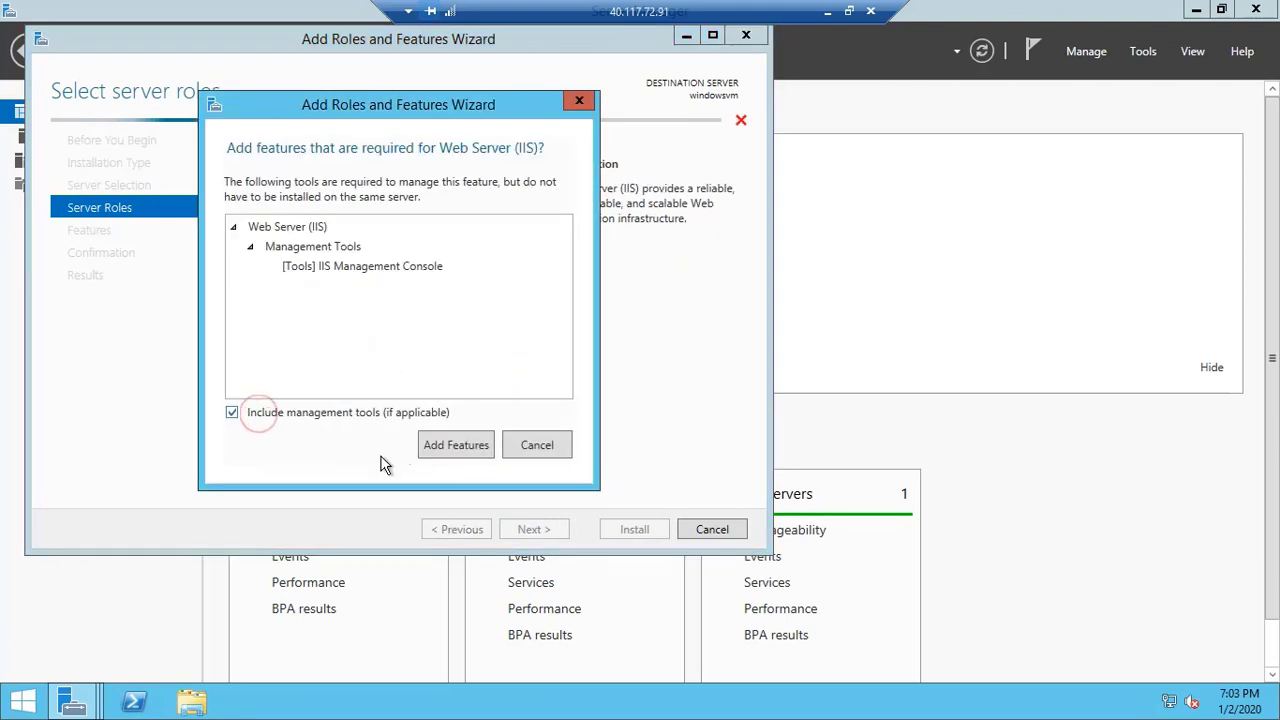
click(449, 446)
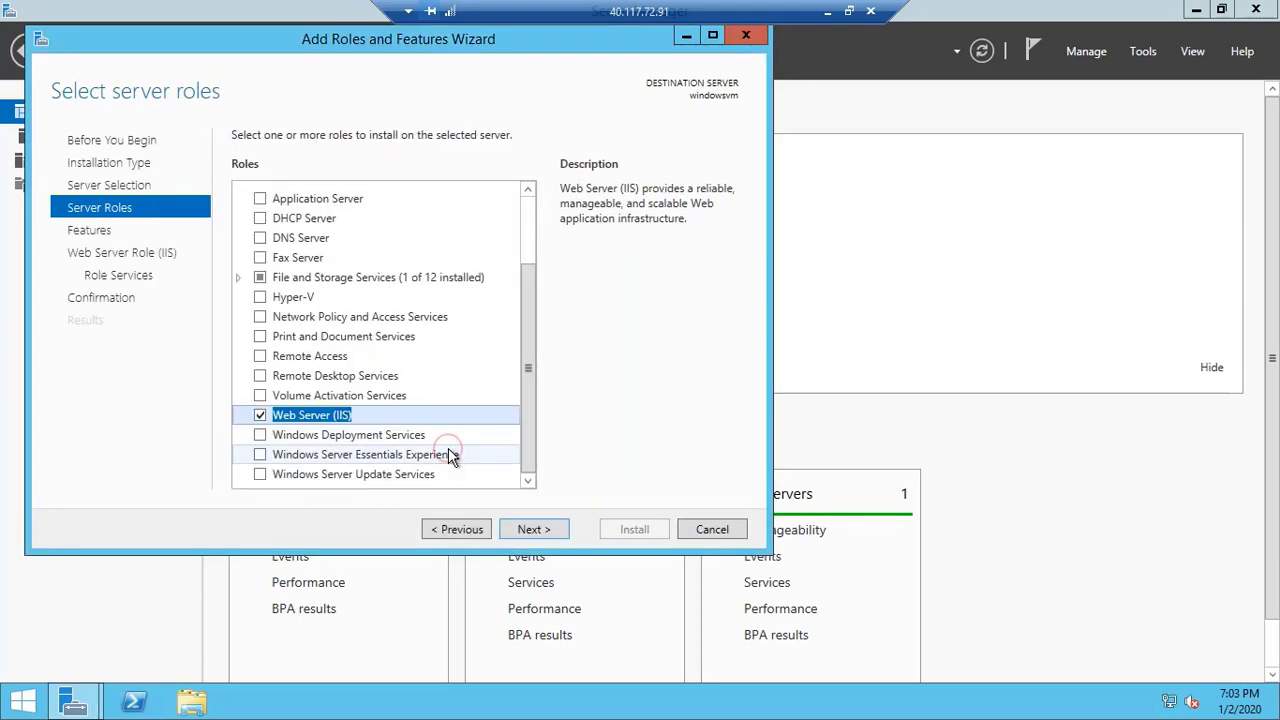
click(532, 530)
click(532, 530)
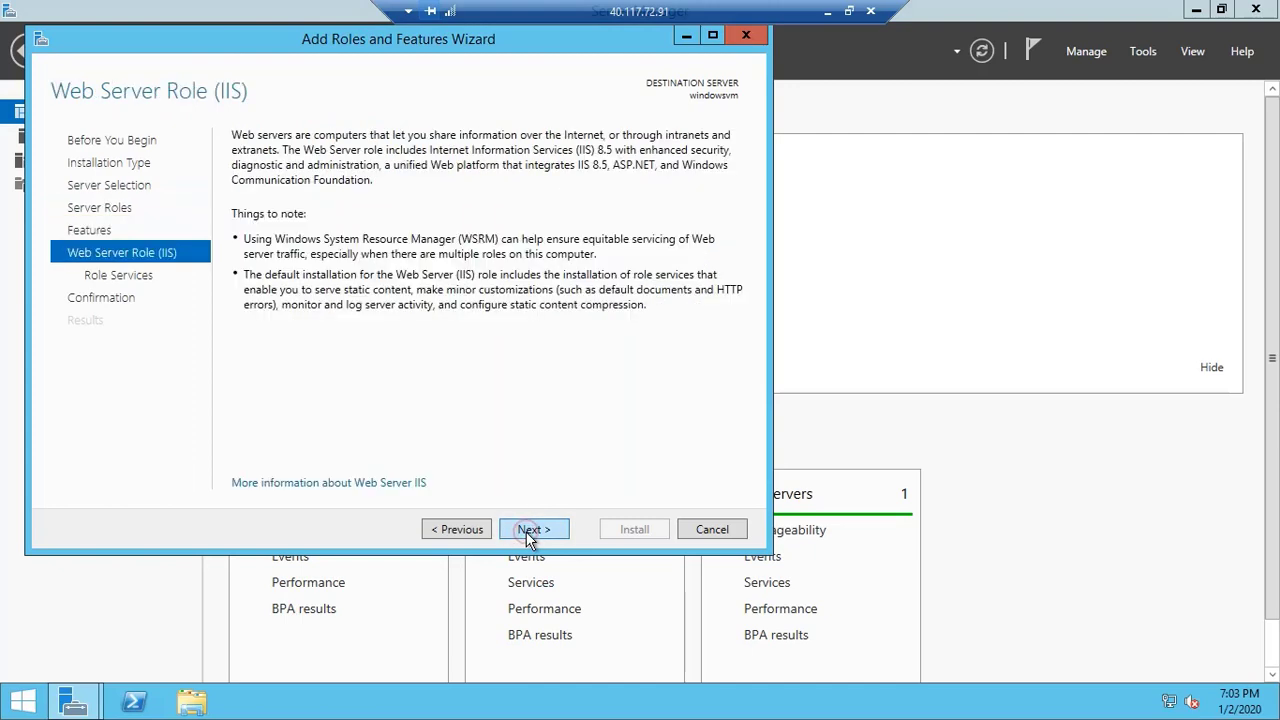
click(528, 533)
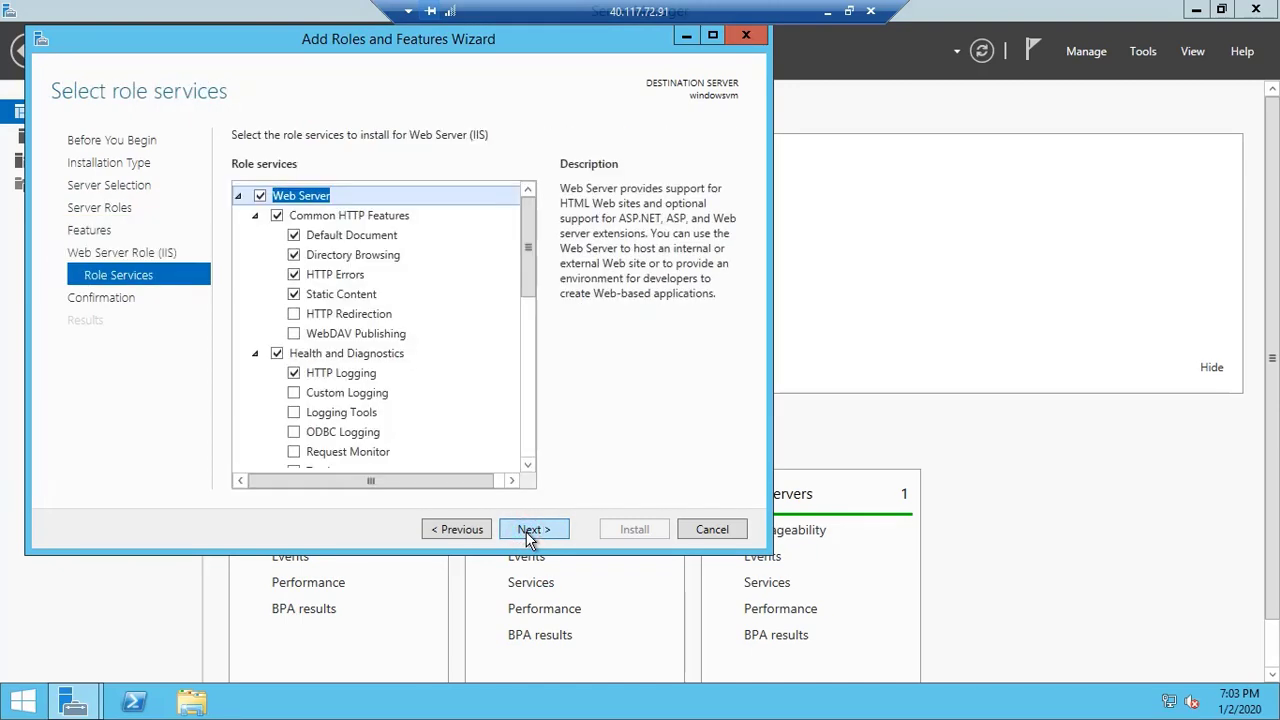
click(528, 533)
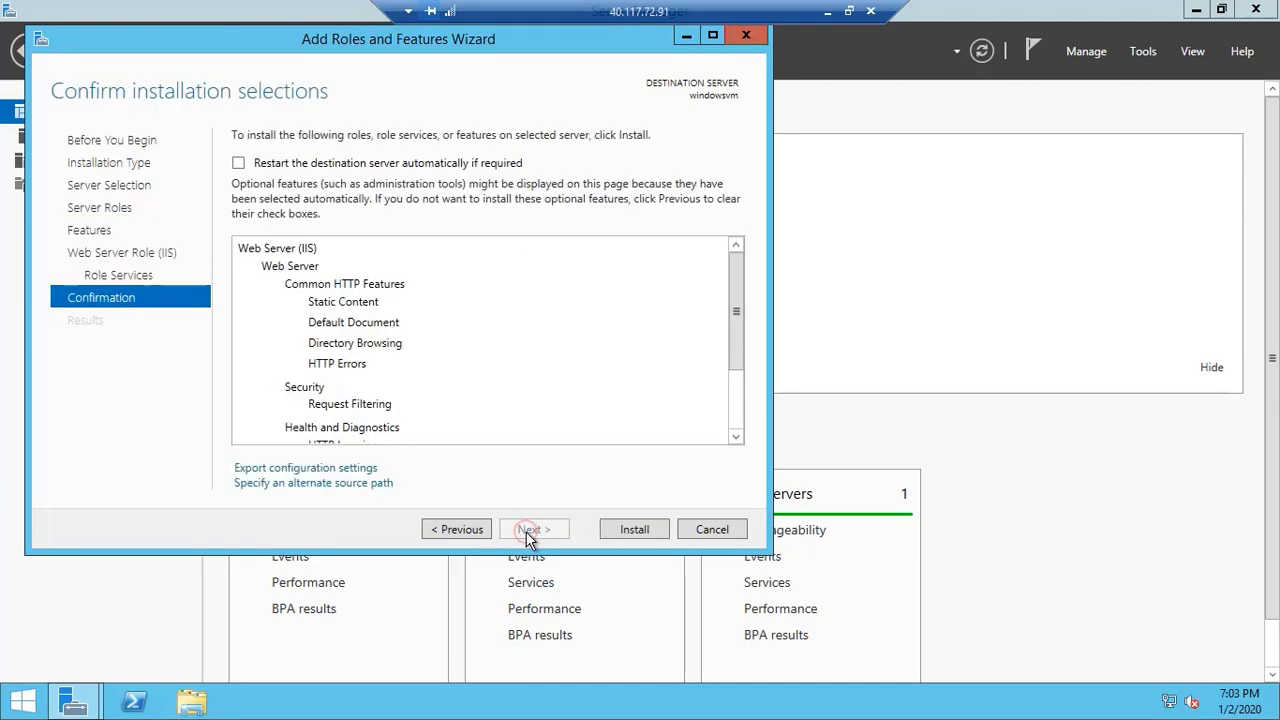
click(630, 530)
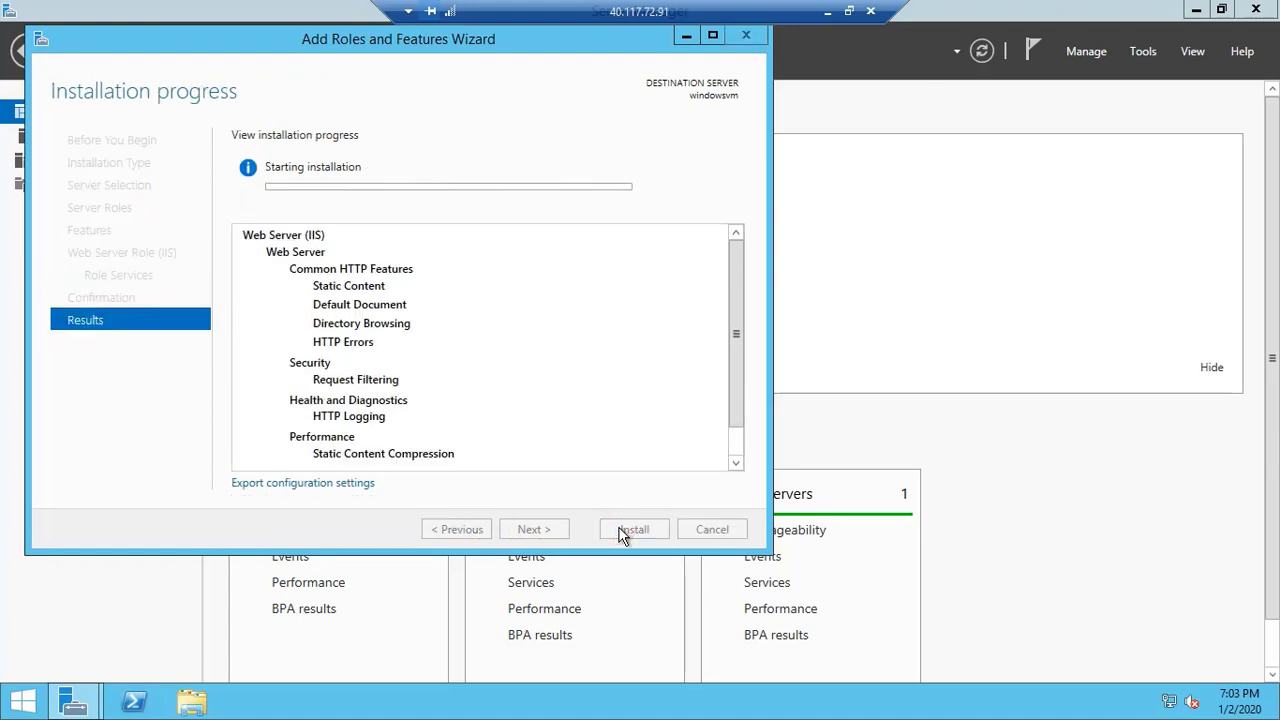
click(828, 13)
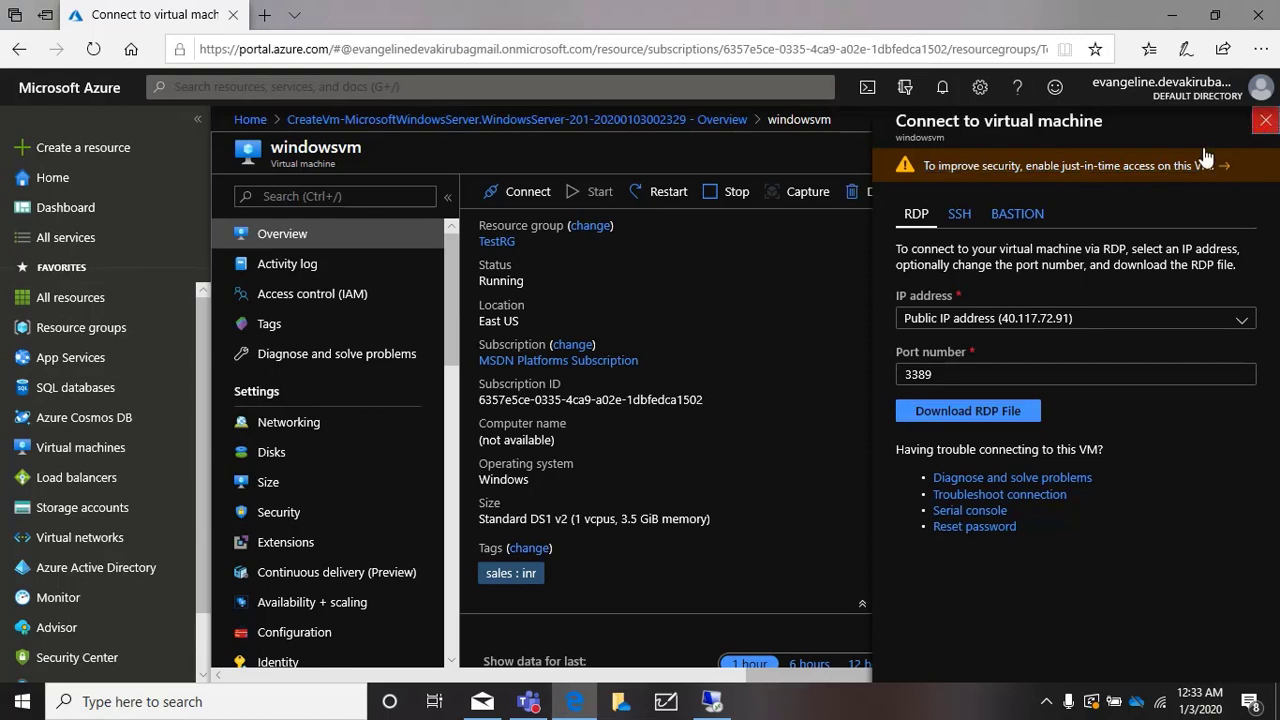
Browse to public IP 40.117.72.91 in a new Edge tab, then return to the RDP session.
click(1265, 122)
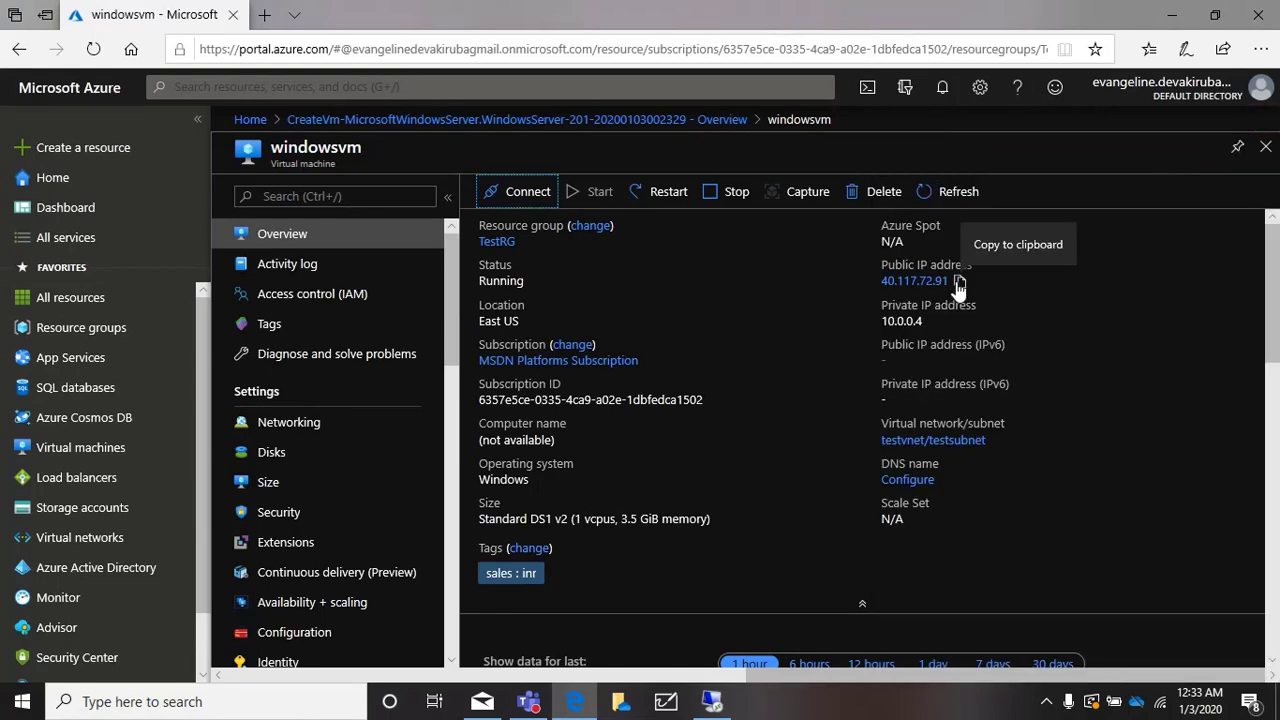
click(959, 281)
click(265, 16)
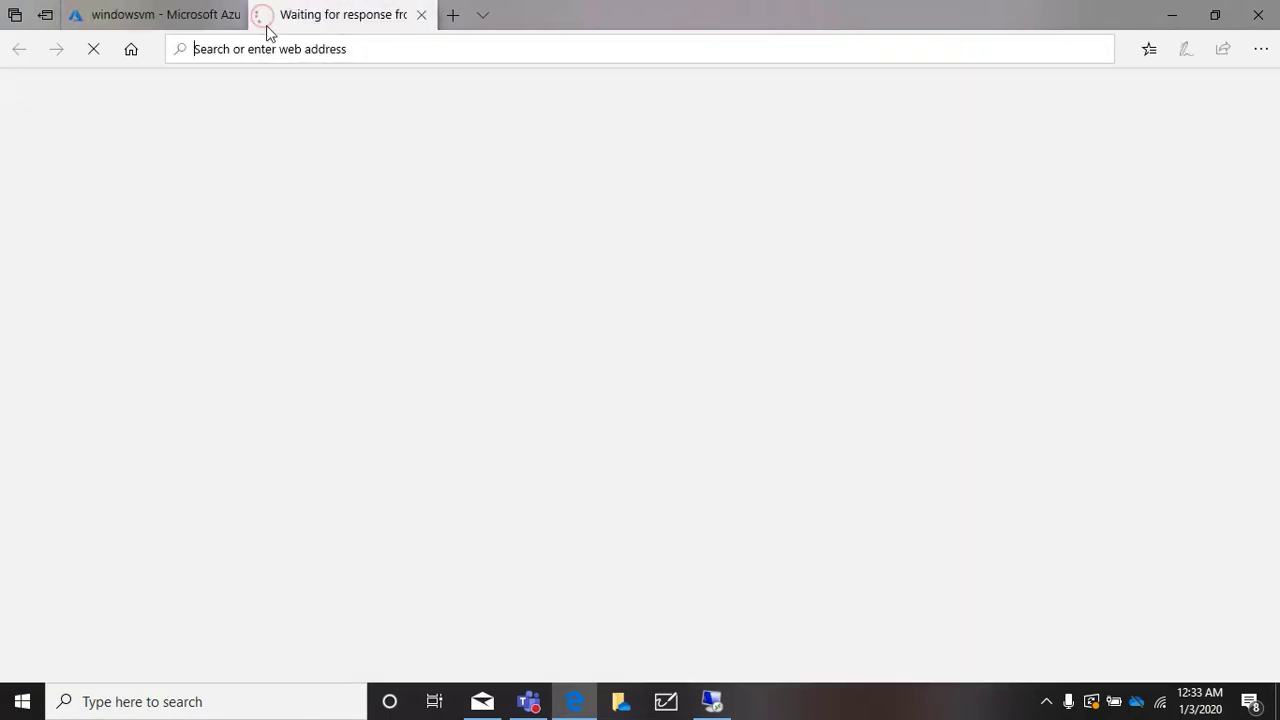
key(ctrl+v)
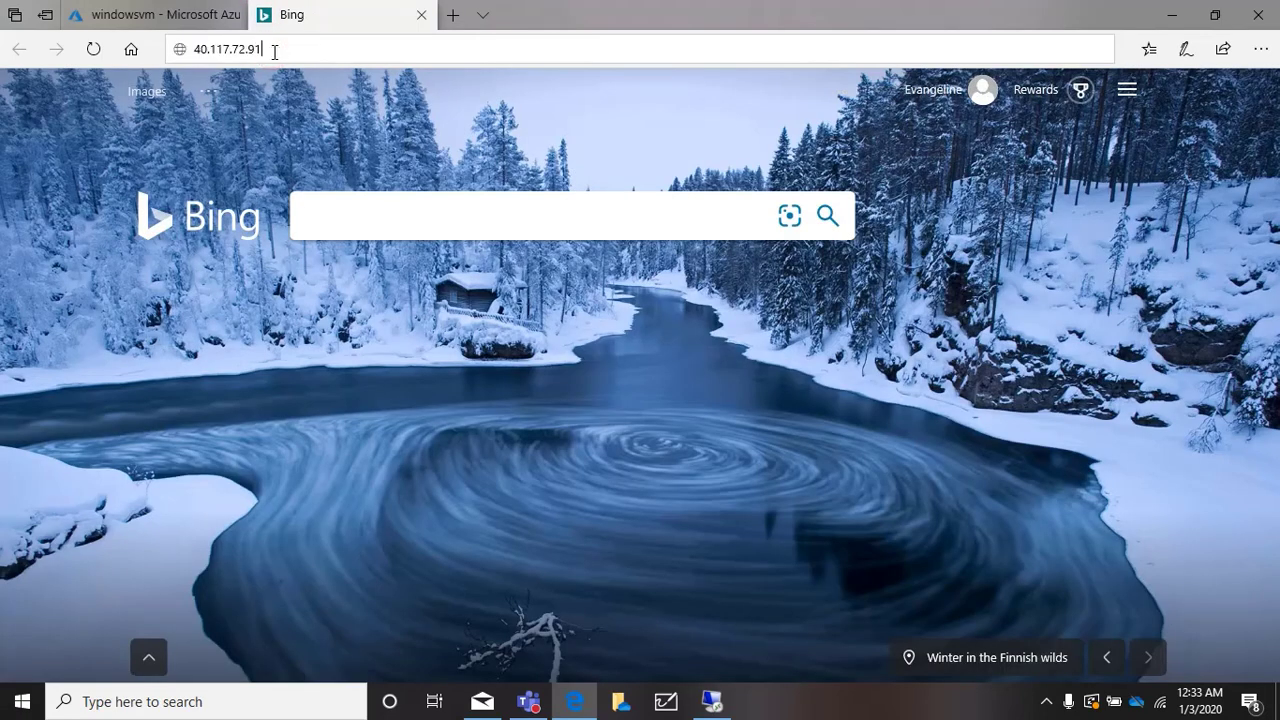
key(Return)
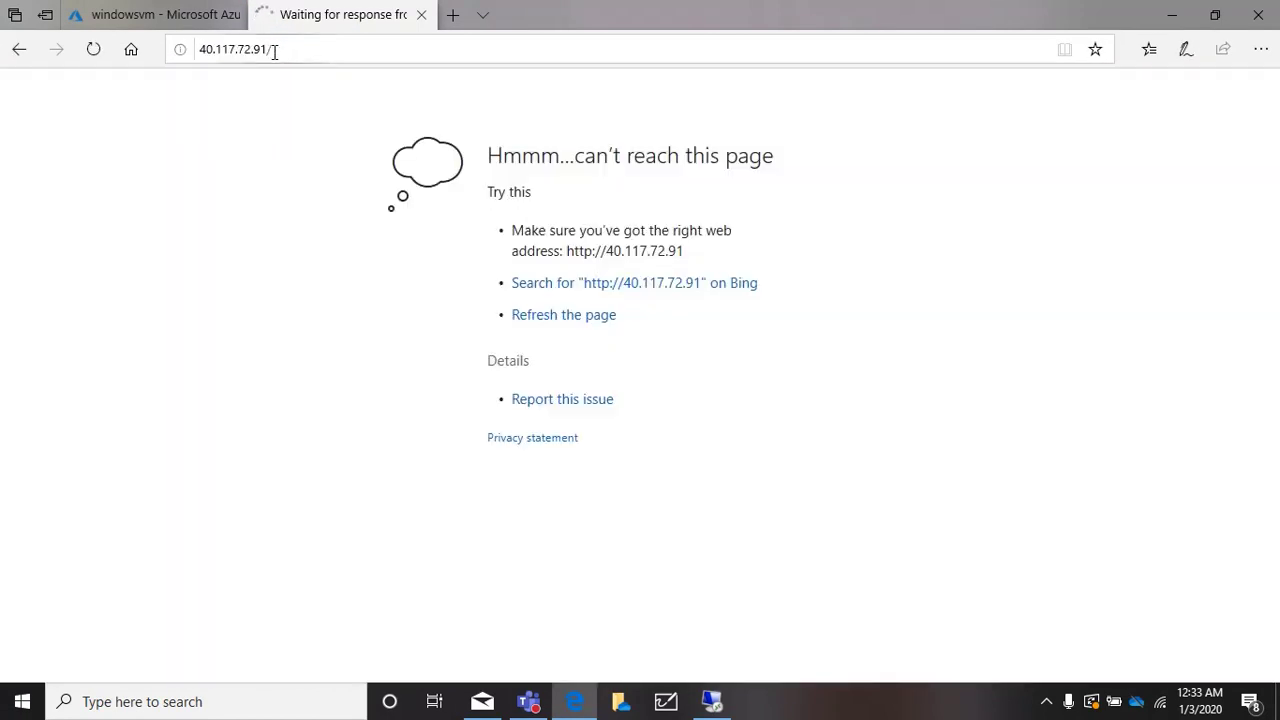
click(714, 700)
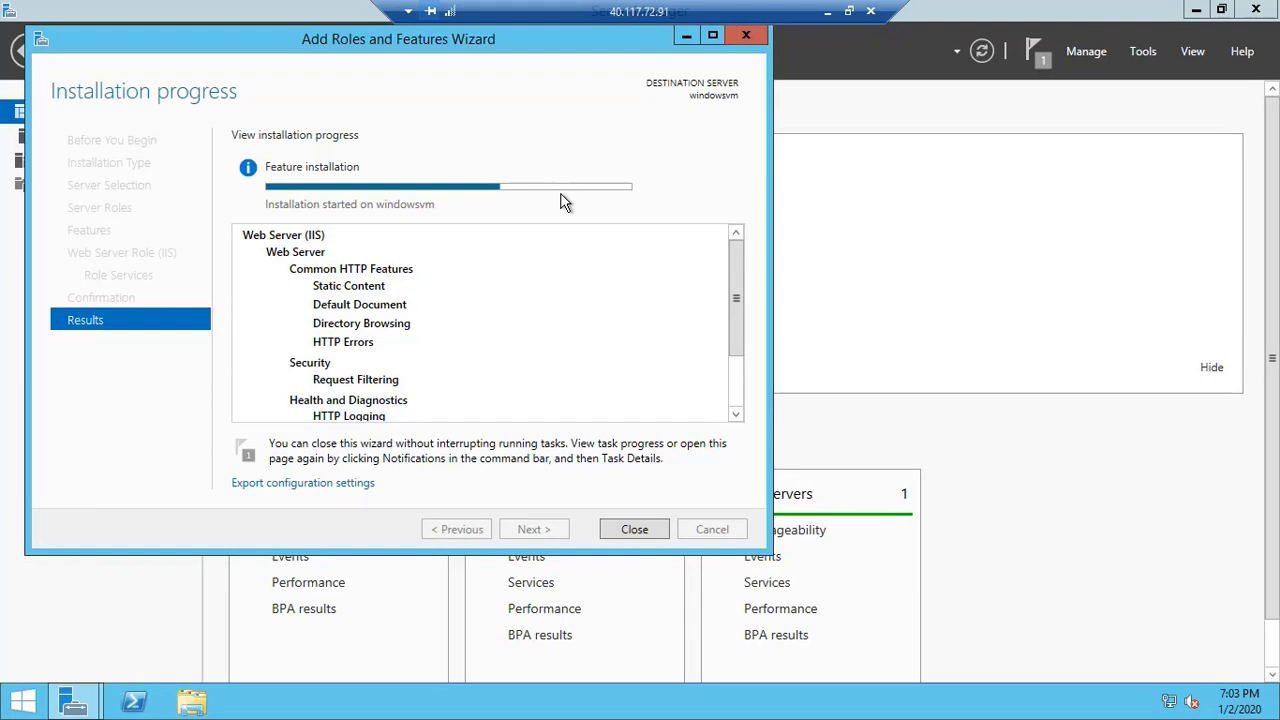
Close the finished IIS installation wizard and Server Manager, then minimize the RDP session.
click(634, 530)
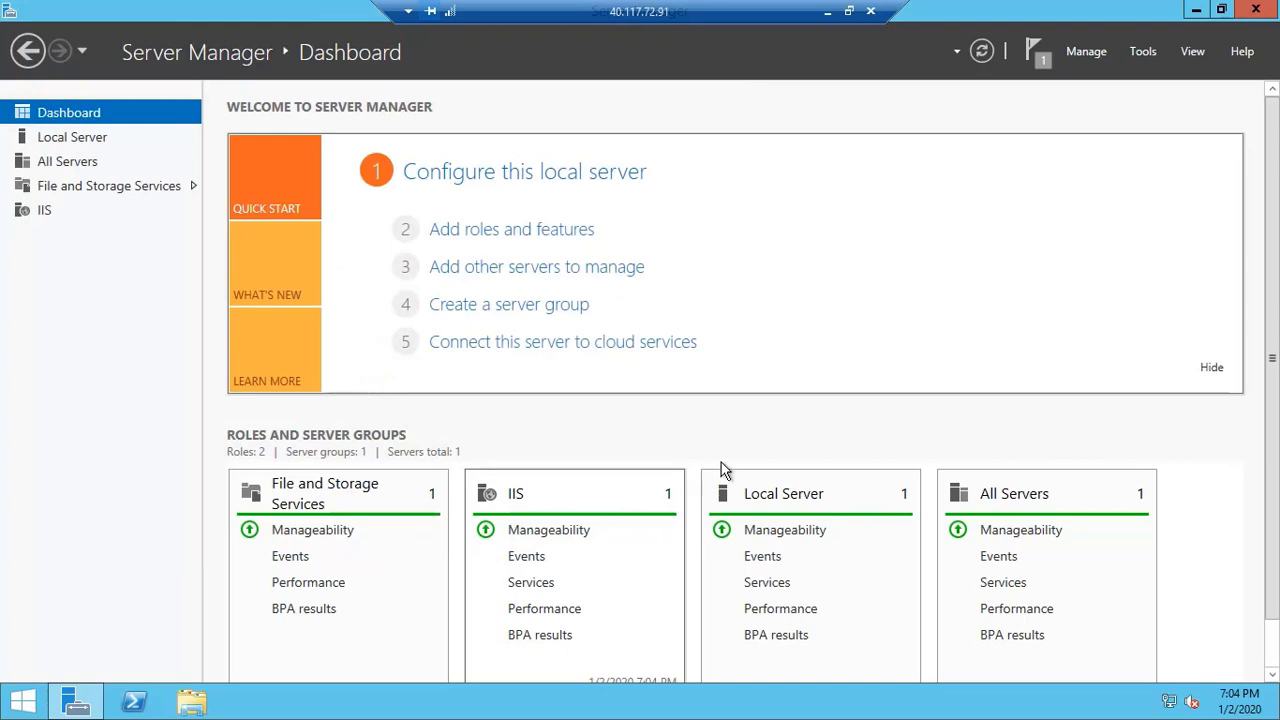
click(1260, 12)
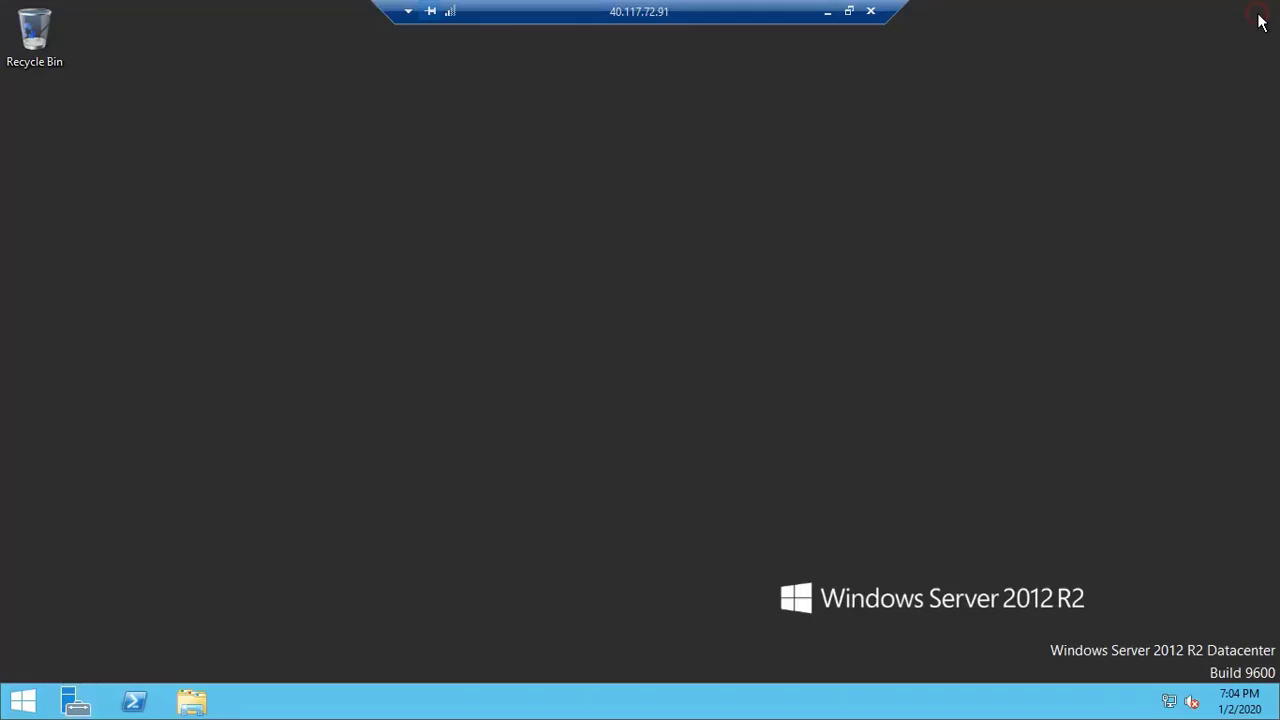
click(828, 12)
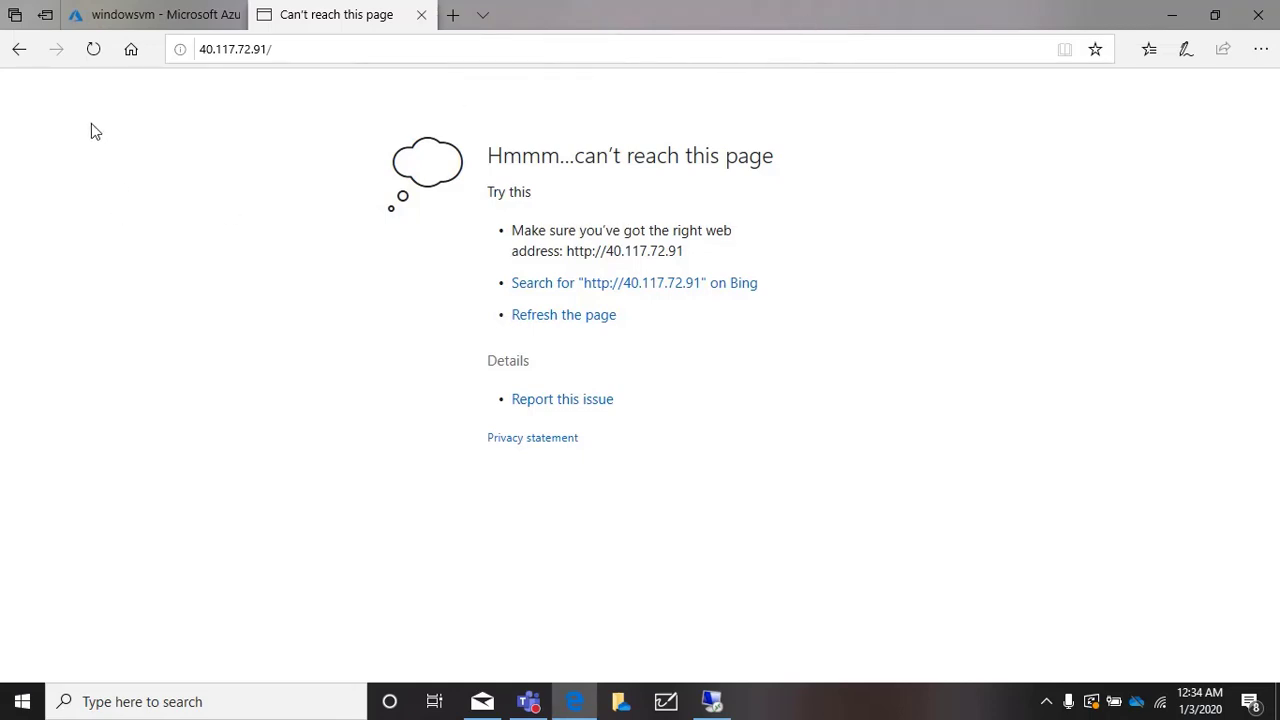
Reload 40.117.72.91 to show the IIS welcome page, then return to the windowsvm portal tab.
click(94, 52)
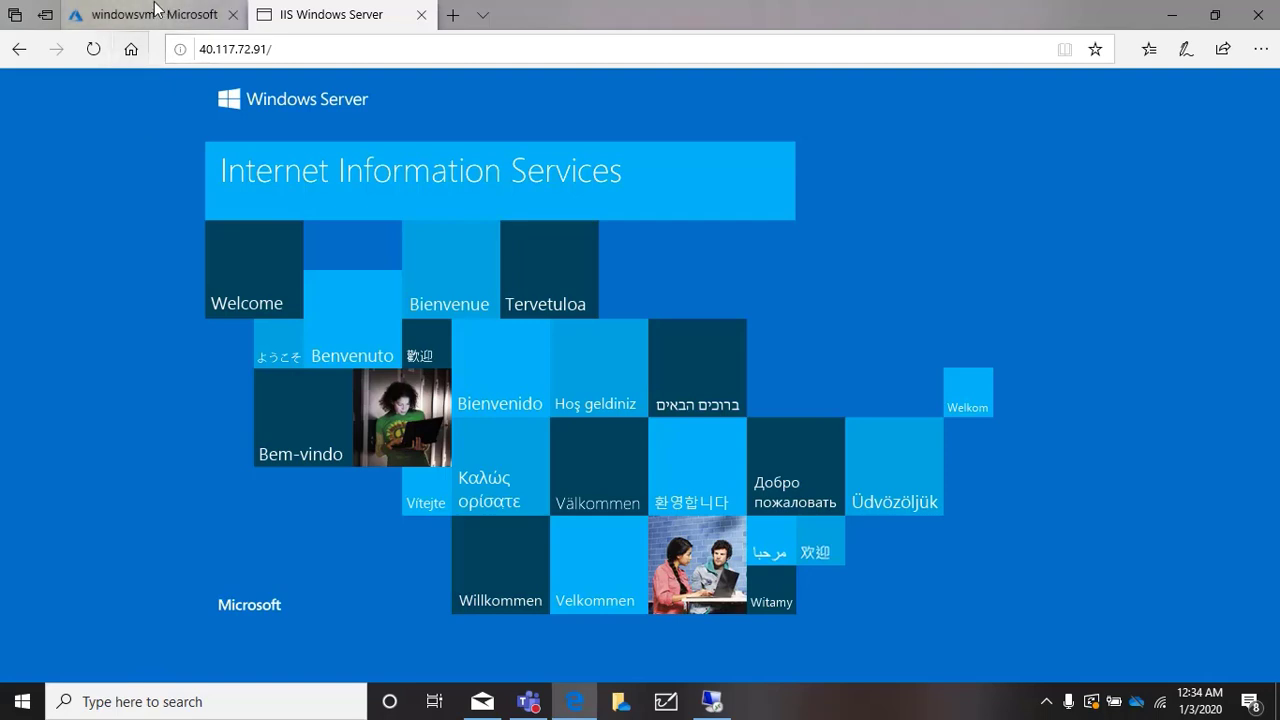
click(155, 14)
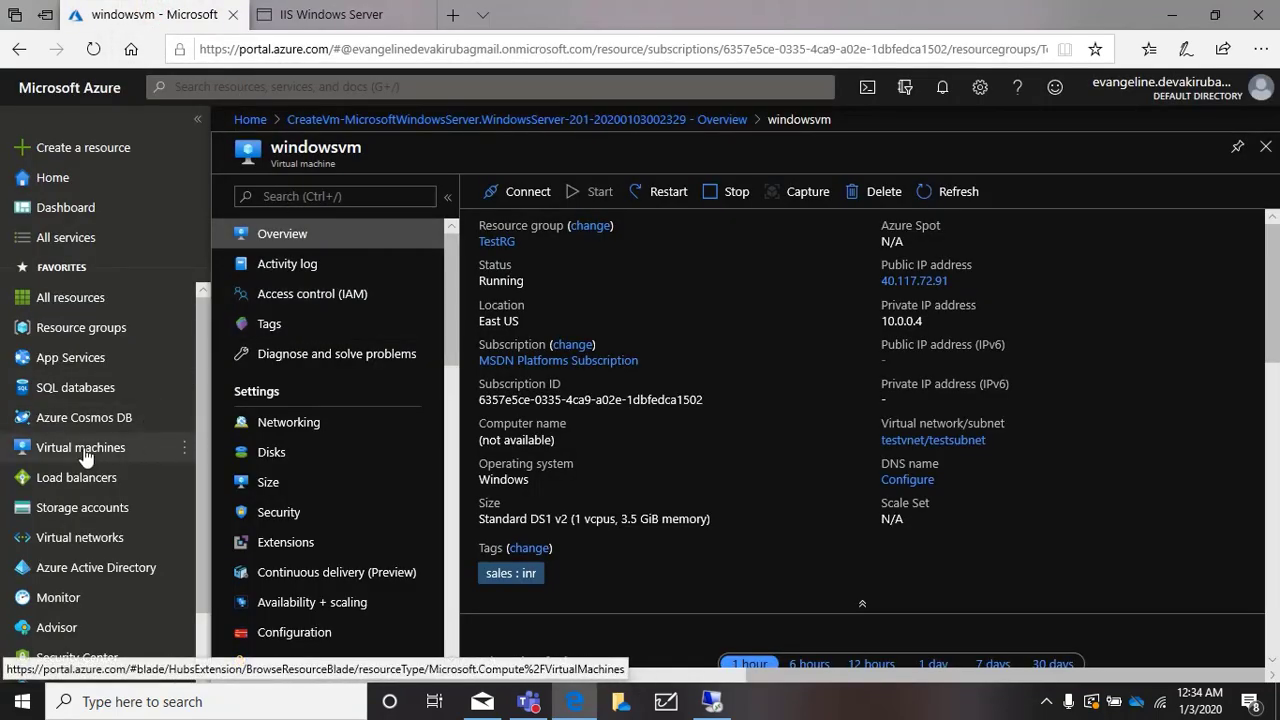
Review TestRG's six resources, including testvnet, windowsvm, windowsvm-ip and windowsvm-nsg, then return to the IIS page.
mouse_move(84, 453)
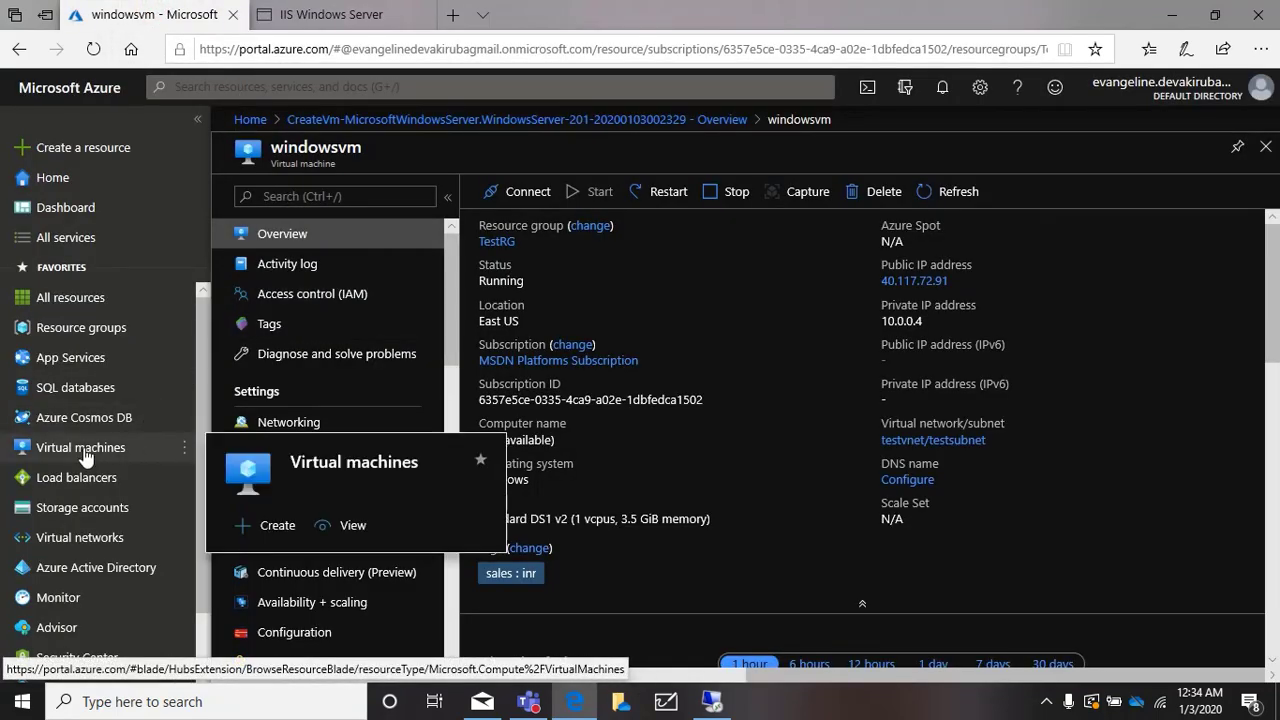
click(72, 330)
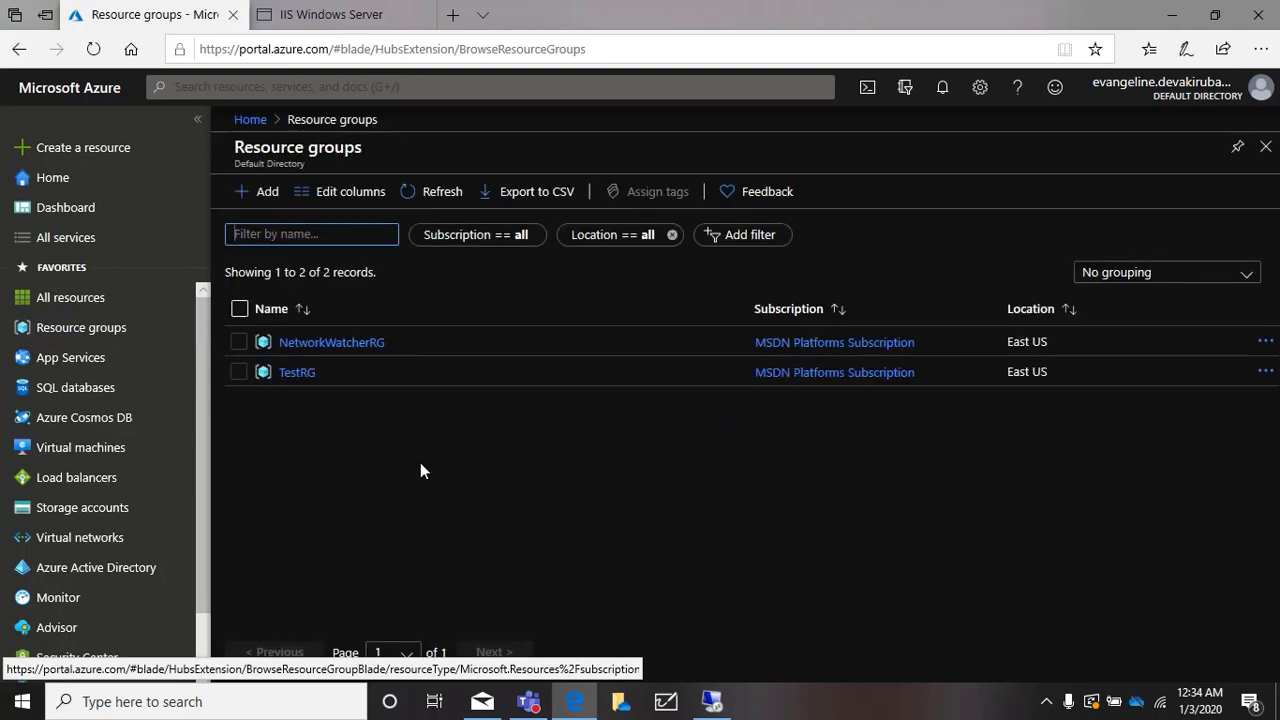
click(297, 375)
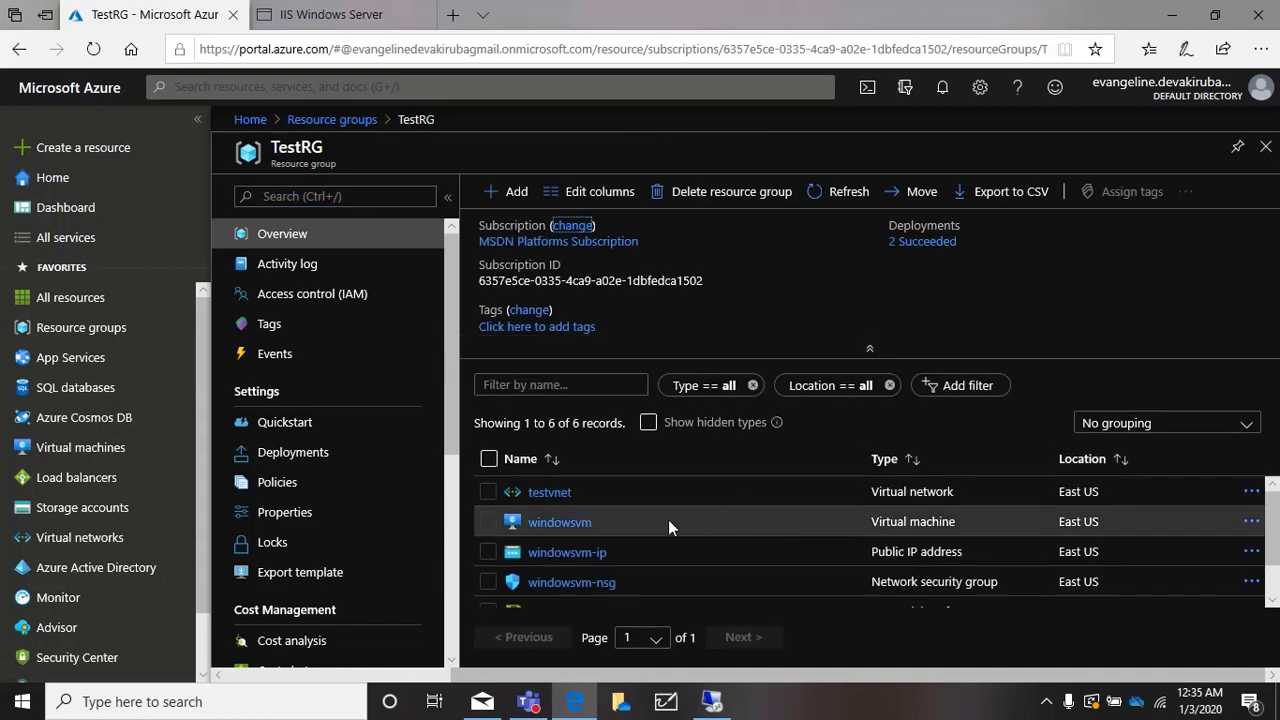
scroll(647, 518, down, 1)
scroll(647, 519, down, 2)
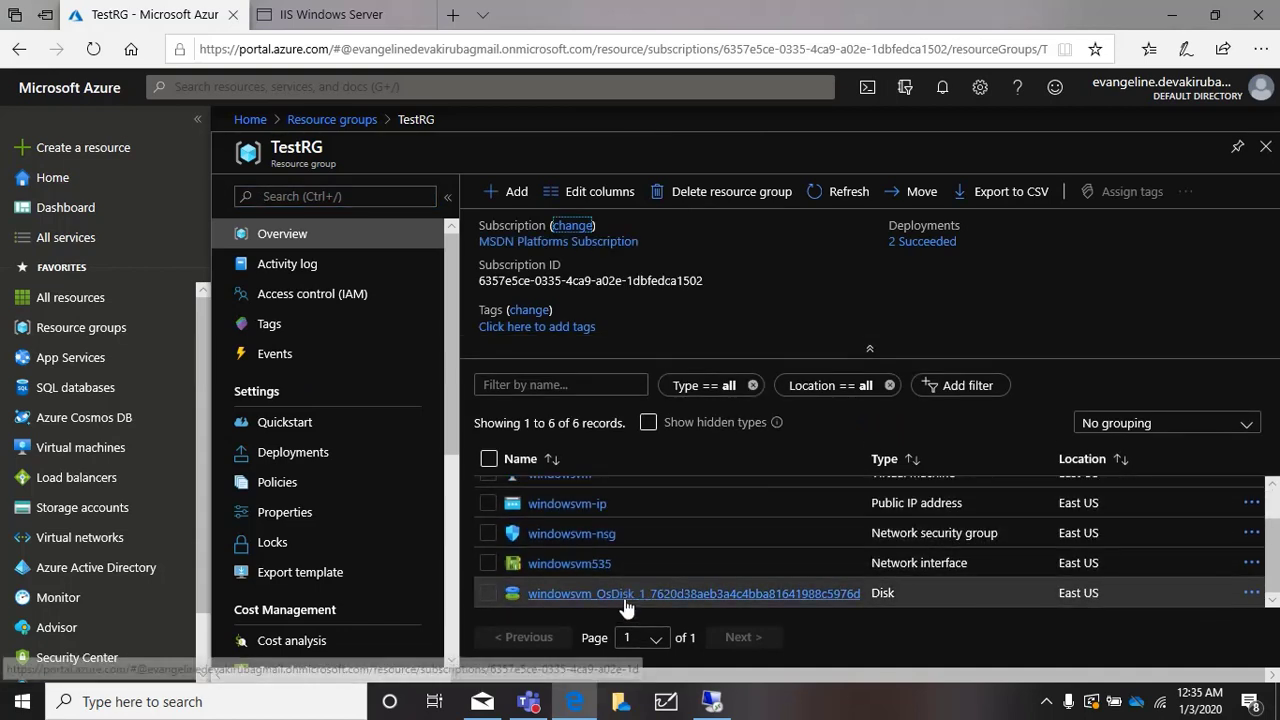
scroll(626, 522, up, 2)
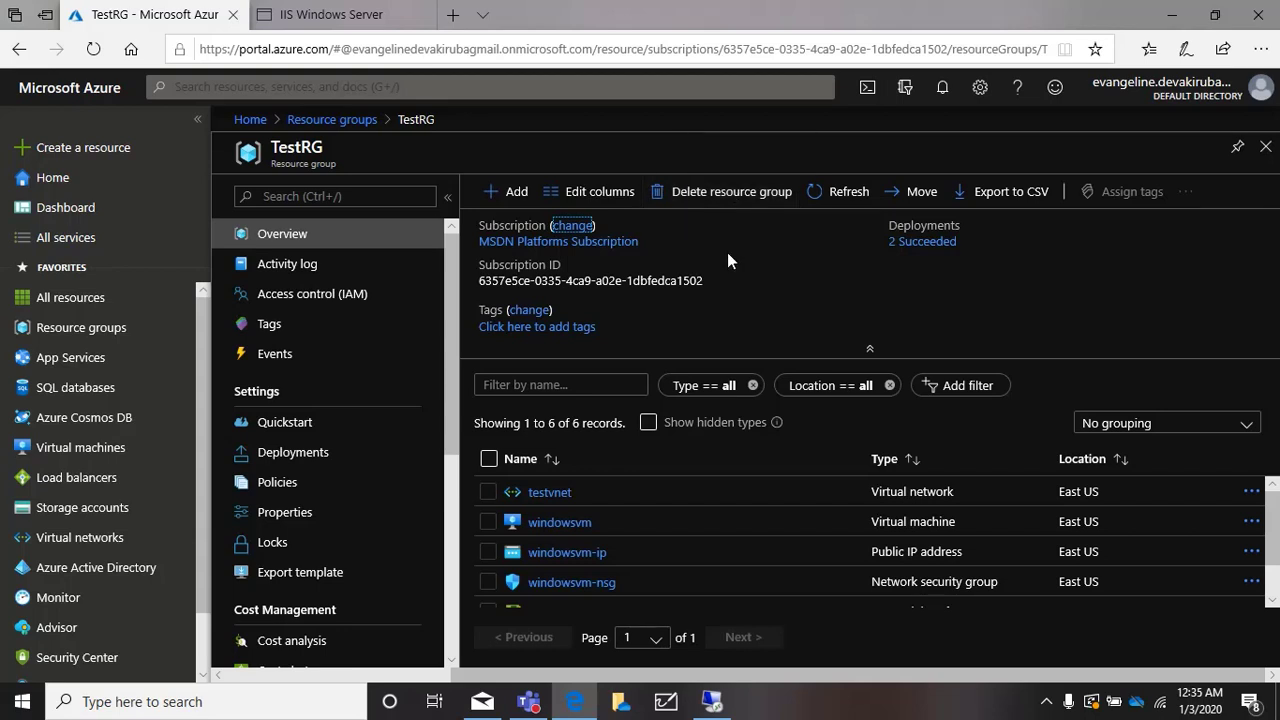
click(357, 14)
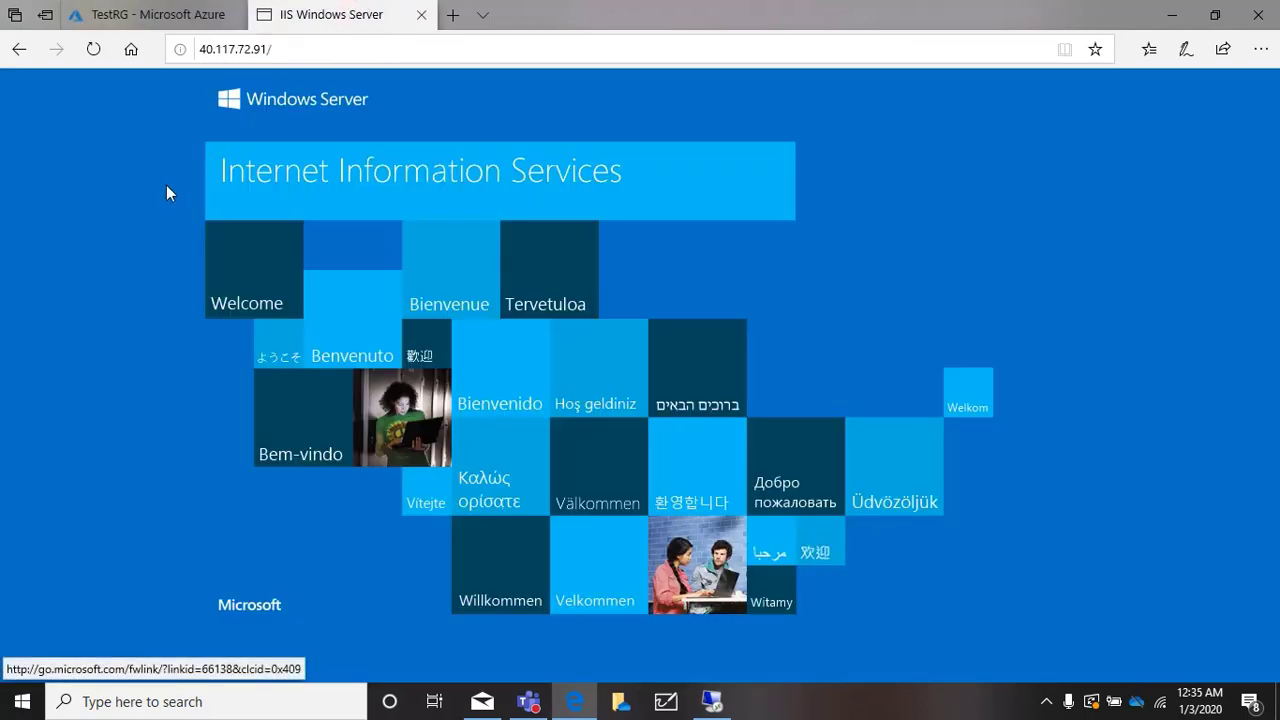